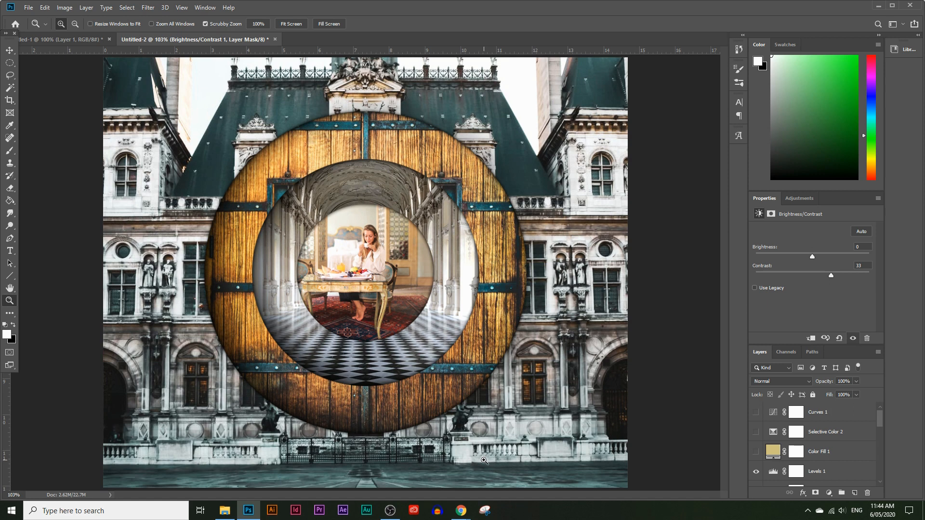
# Look through the source photos open on Pexels, including the wooden door, and return to the green and white building.
pyautogui.scroll(-5, 808, 459)
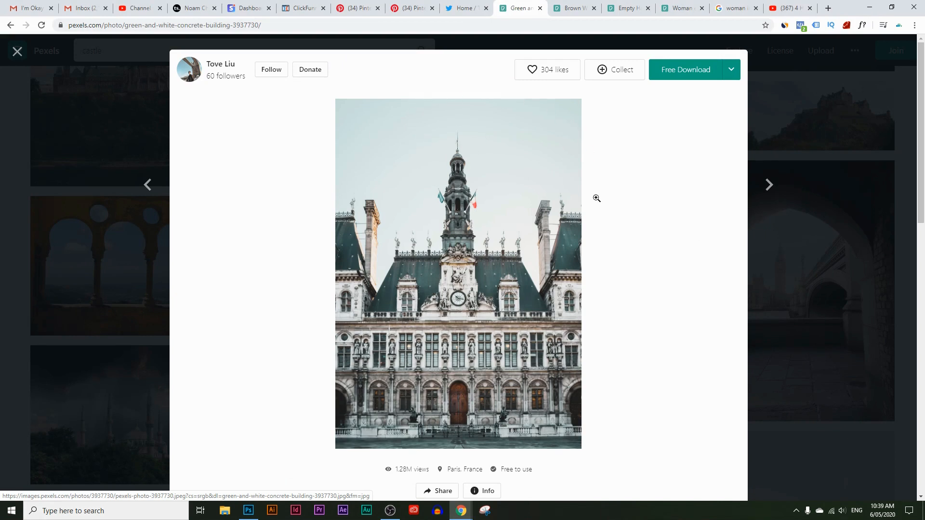
pyautogui.click(586, 4)
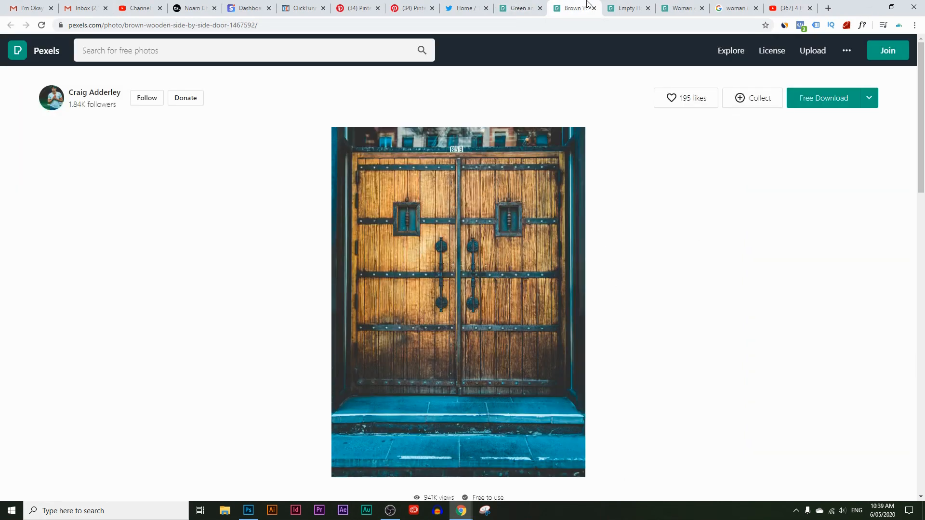
pyautogui.click(626, 5)
pyautogui.click(682, 6)
pyautogui.click(522, 4)
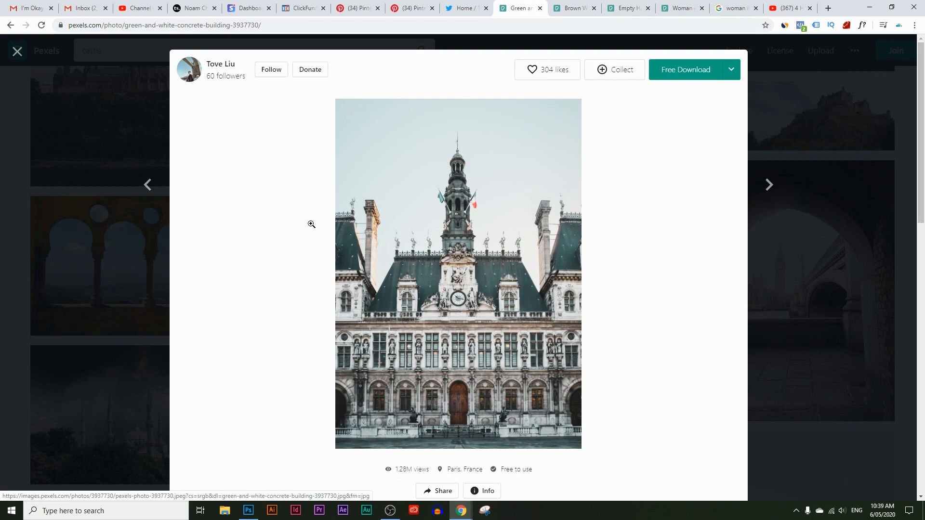
# Copy the green and white building image from Pexels and switch to Photoshop.
pyautogui.rightClick(401, 212)
pyautogui.click(455, 303)
pyautogui.click(248, 510)
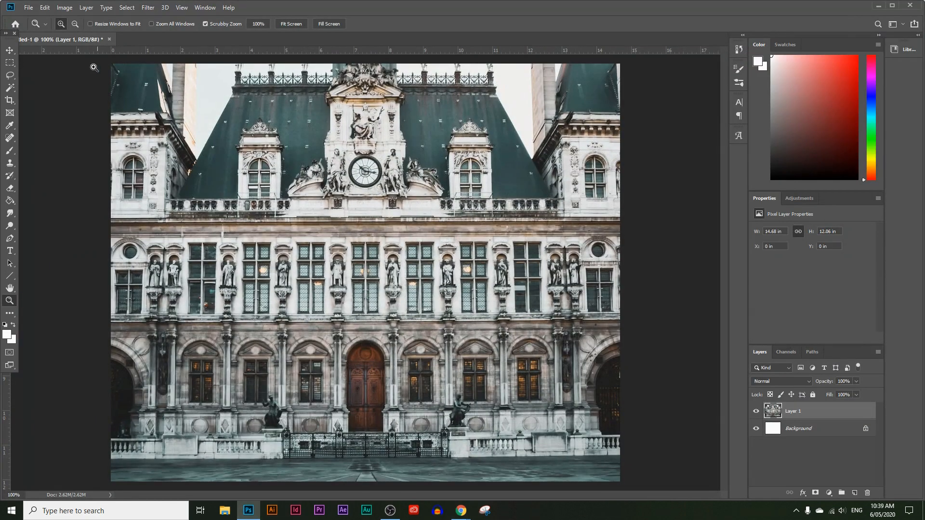
# Create a white RGB document of 1057 x 1500 pixels at 72 pixels/inch and paste the copied building photo into it.
pyautogui.click(29, 11)
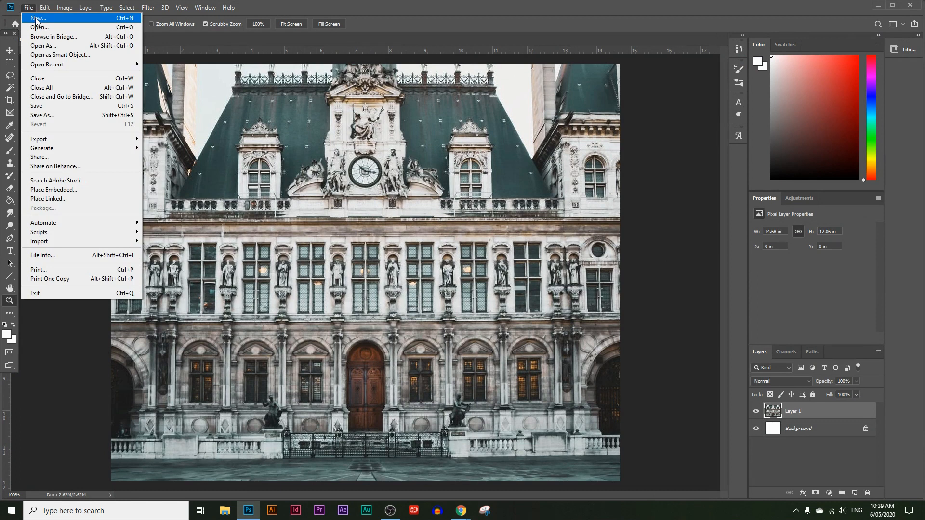
pyautogui.click(37, 19)
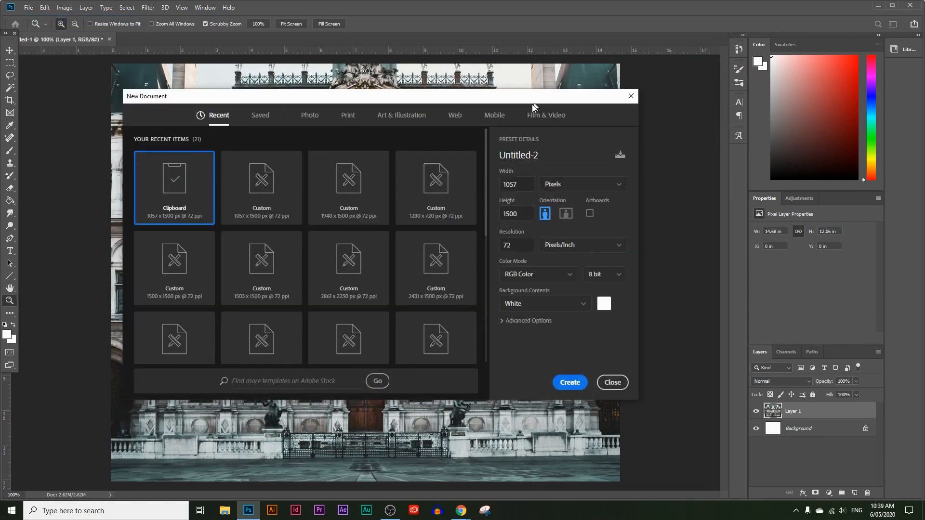
pyautogui.moveTo(532, 104); pyautogui.dragTo(477, 121)
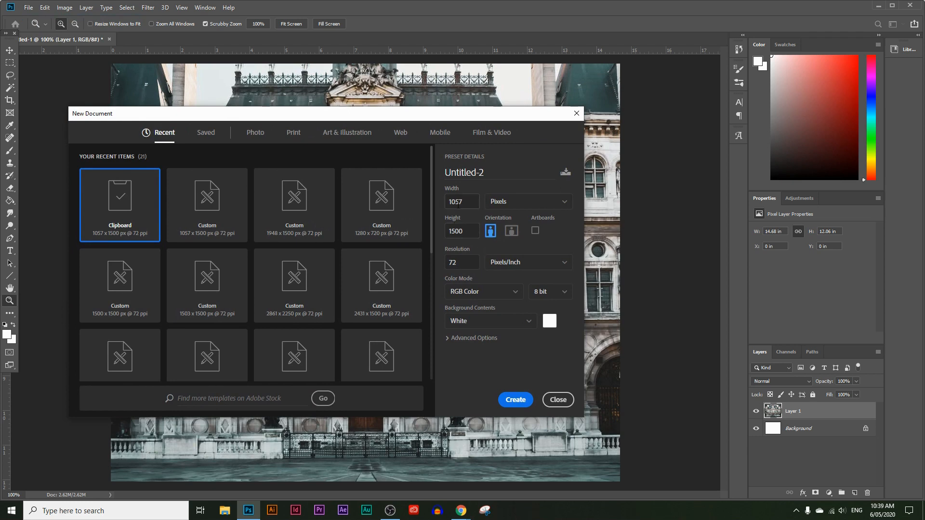
pyautogui.moveTo(464, 202); pyautogui.dragTo(442, 209)
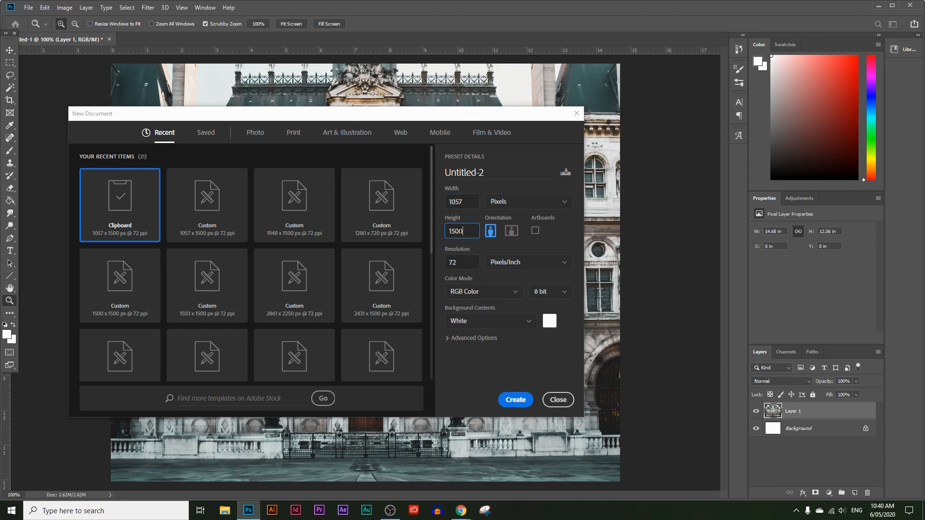
pyautogui.click(517, 208)
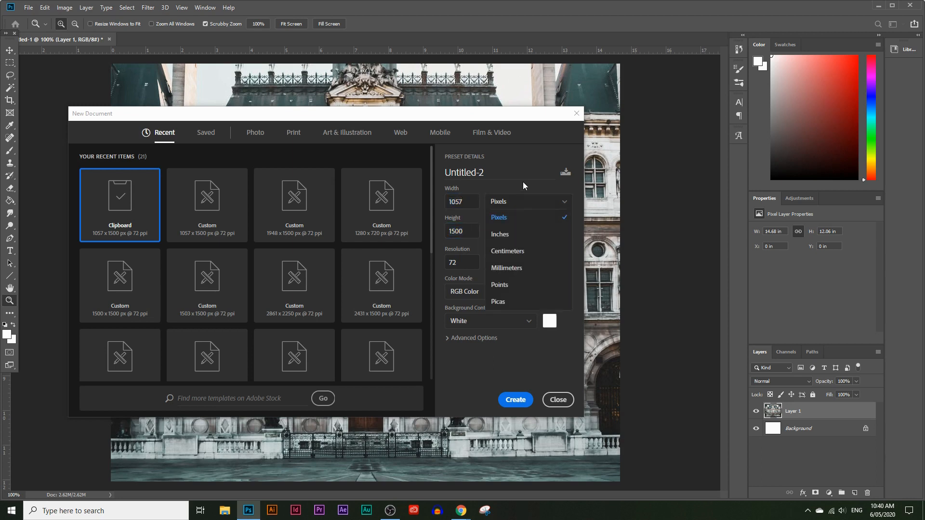
pyautogui.click(522, 181)
pyautogui.click(472, 262)
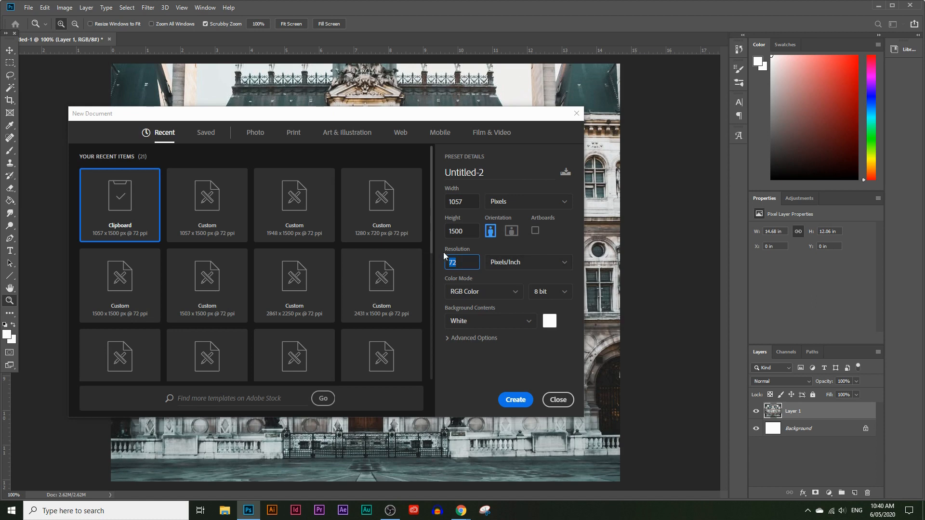
pyautogui.click(525, 262)
pyautogui.click(528, 247)
pyautogui.click(515, 400)
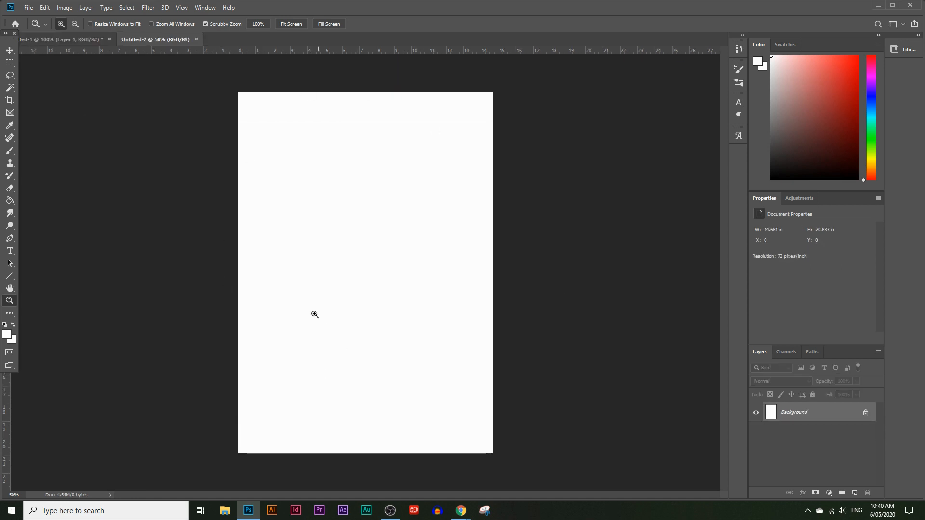
pyautogui.click(45, 7)
pyautogui.click(75, 93)
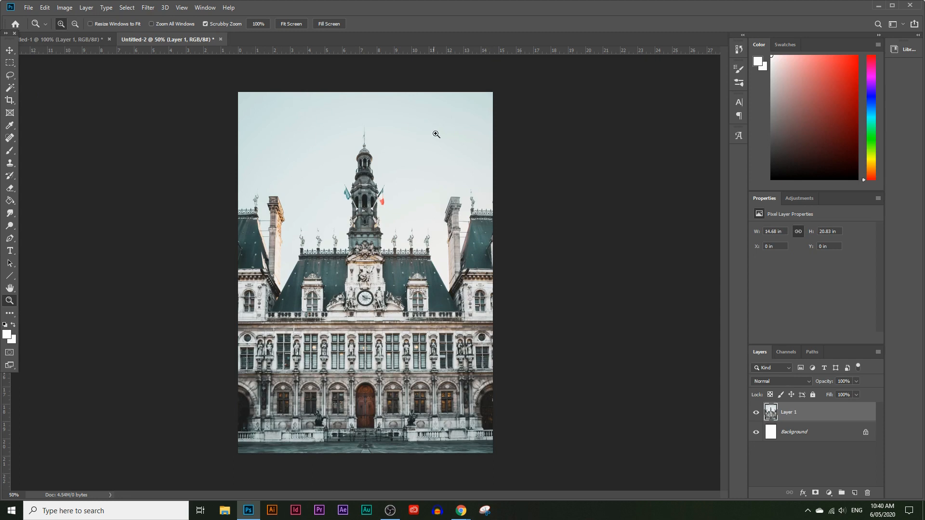
# Crop away the sky and tower above the building's roof, reducing the image height to about 12.06 in.
pyautogui.click(9, 101)
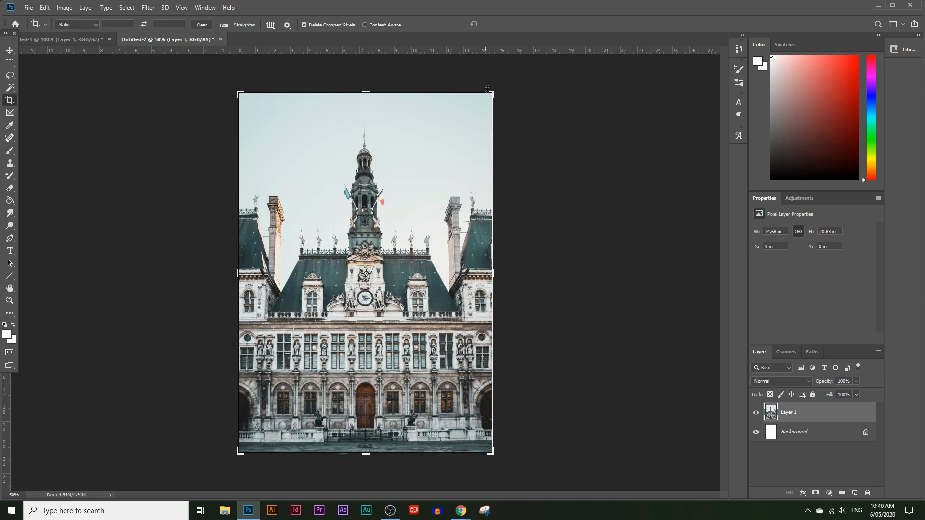
pyautogui.moveTo(363, 93); pyautogui.dragTo(372, 168)
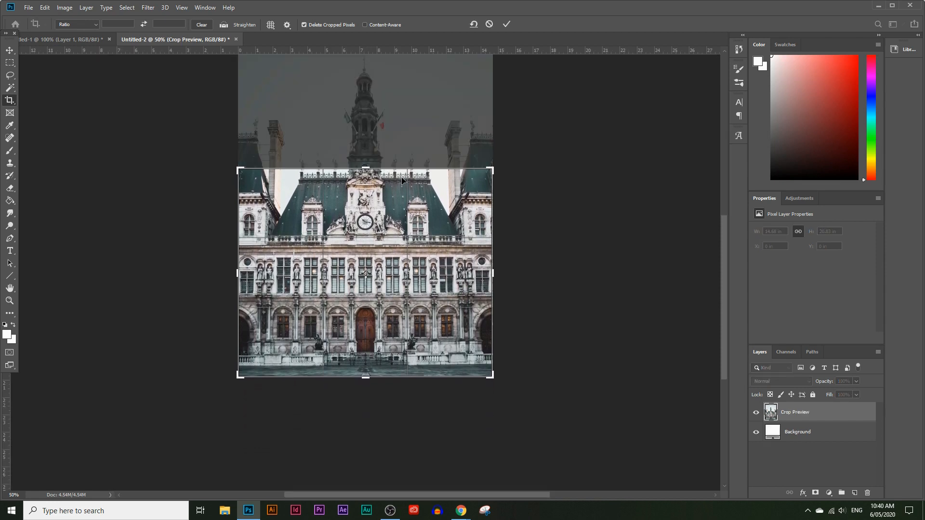
pyautogui.press('Return')
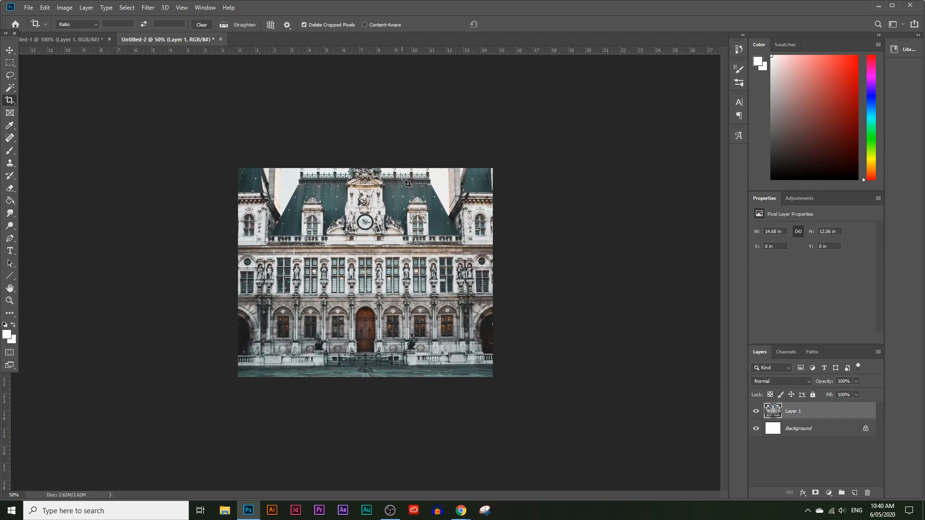
pyautogui.click(10, 305)
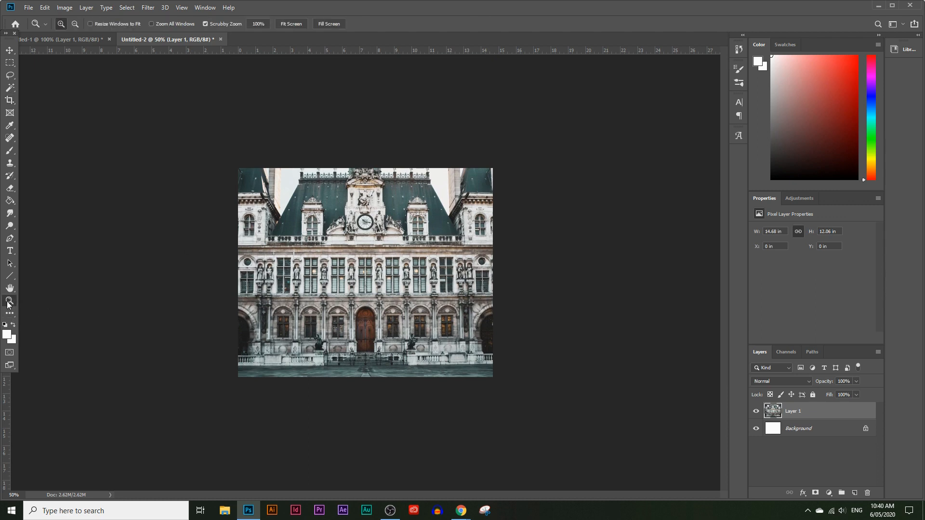
pyautogui.click(257, 22)
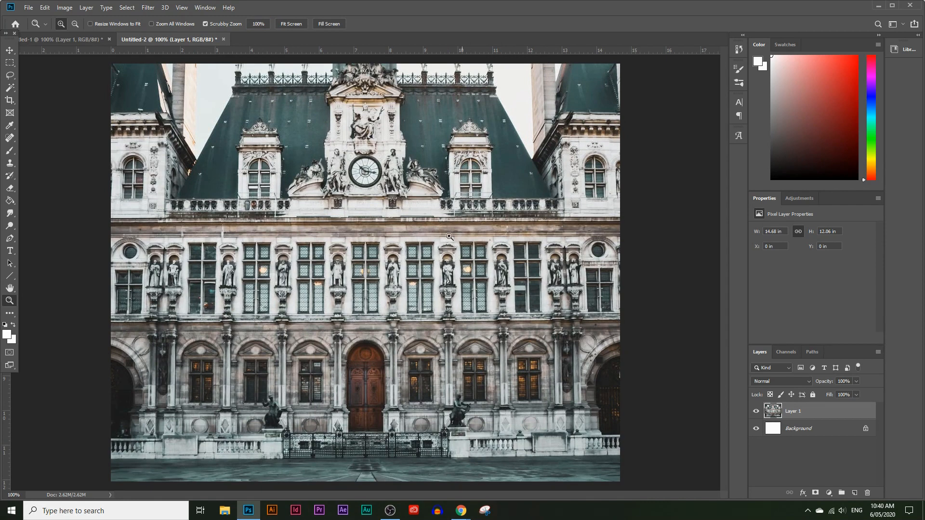
# Switch to Chrome, copy the brown wooden double door image from Pexels, and return to Photoshop.
pyautogui.click(877, 7)
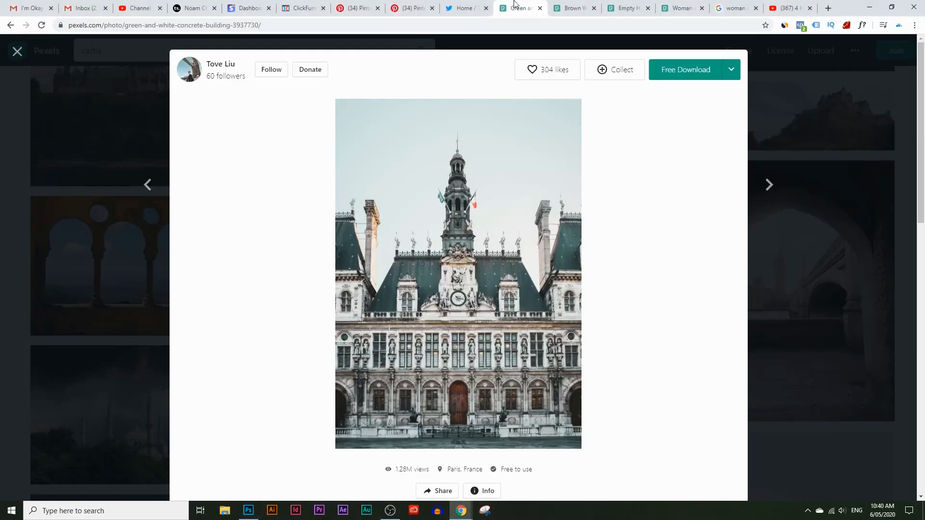
pyautogui.hotkey('ctrl', 'Tab')
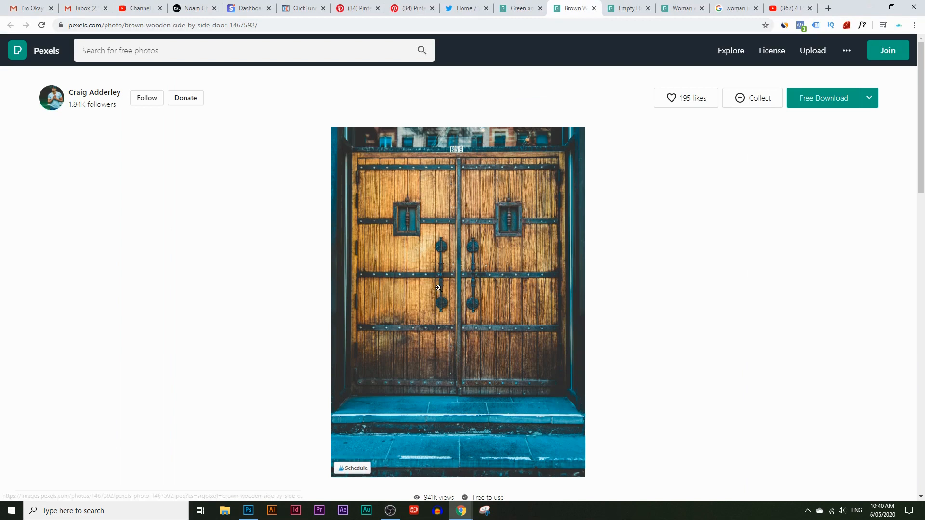
pyautogui.rightClick(423, 244)
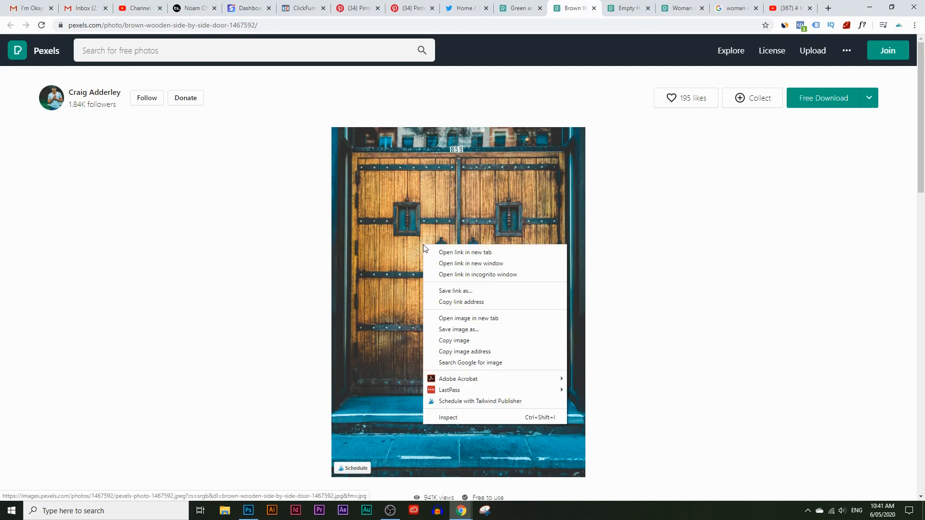
pyautogui.click(480, 342)
pyautogui.click(248, 510)
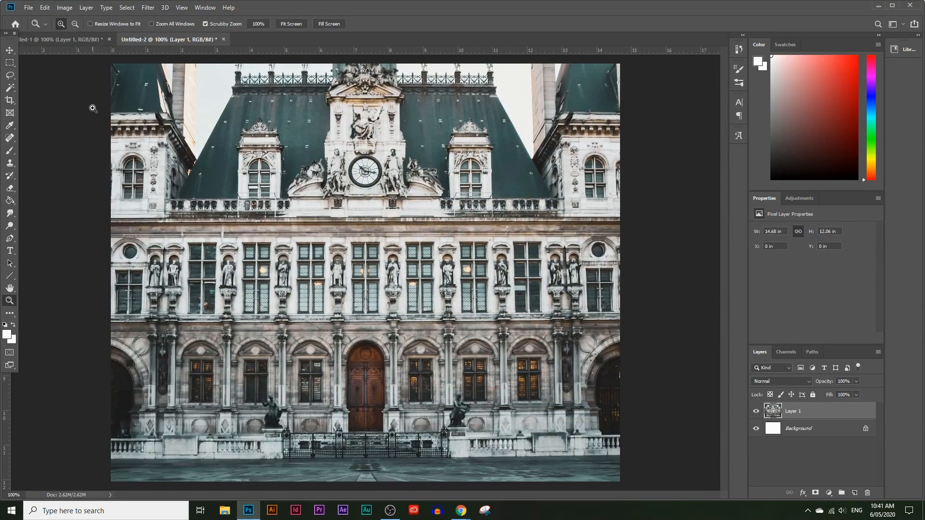
# Make a circular selection about 9.03 in across with the Elliptical Marquee tool and centre it on the building's facade.
pyautogui.click(10, 63)
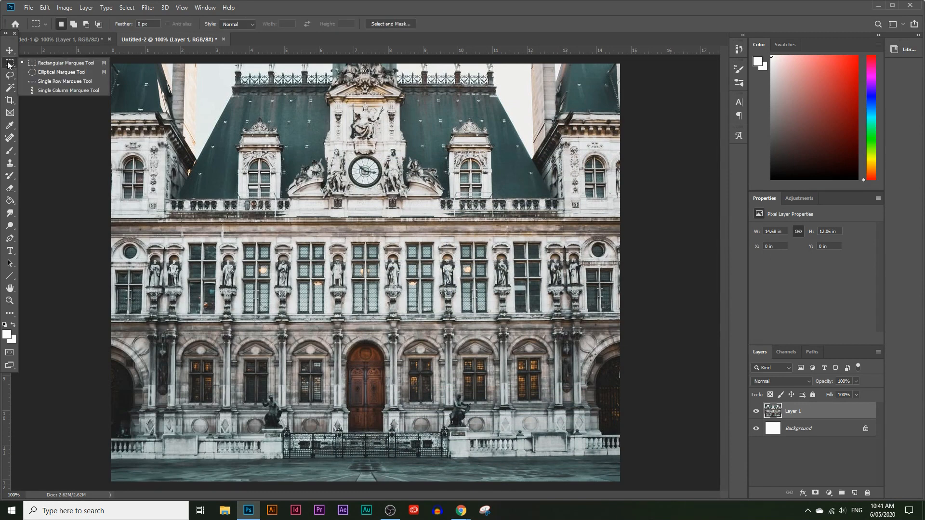
pyautogui.click(37, 72)
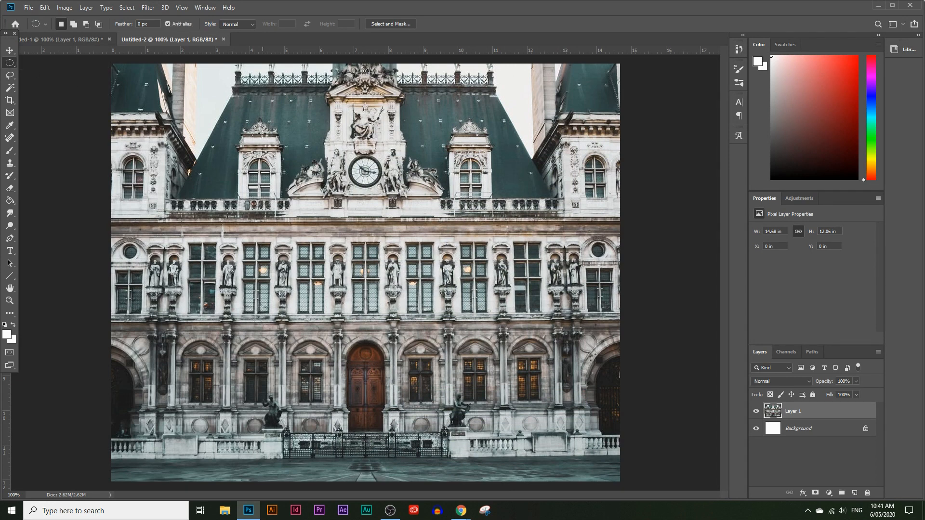
pyautogui.moveTo(235, 118); pyautogui.dragTo(549, 456)
pyautogui.moveTo(452, 238); pyautogui.dragTo(427, 239)
# Paste the copied door image inside the circular selection using Paste Into.
pyautogui.click(45, 8)
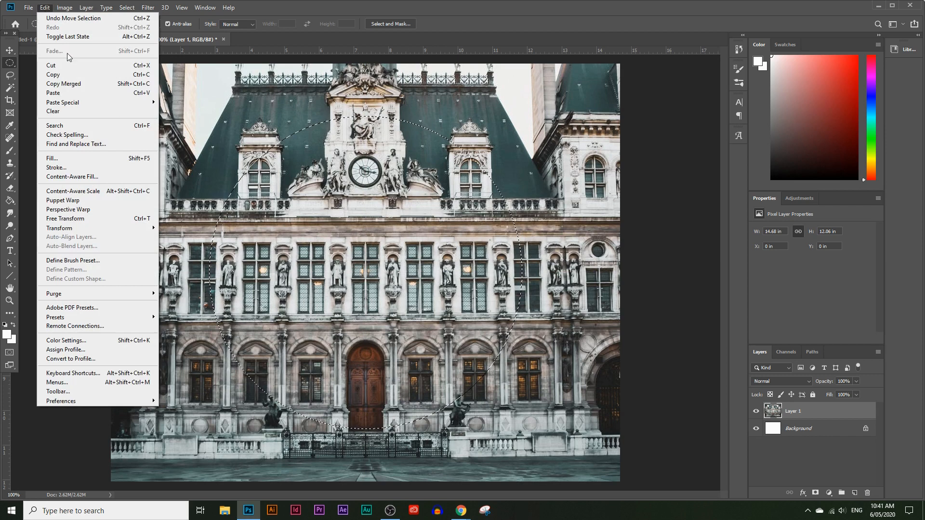
pyautogui.moveTo(83, 102)
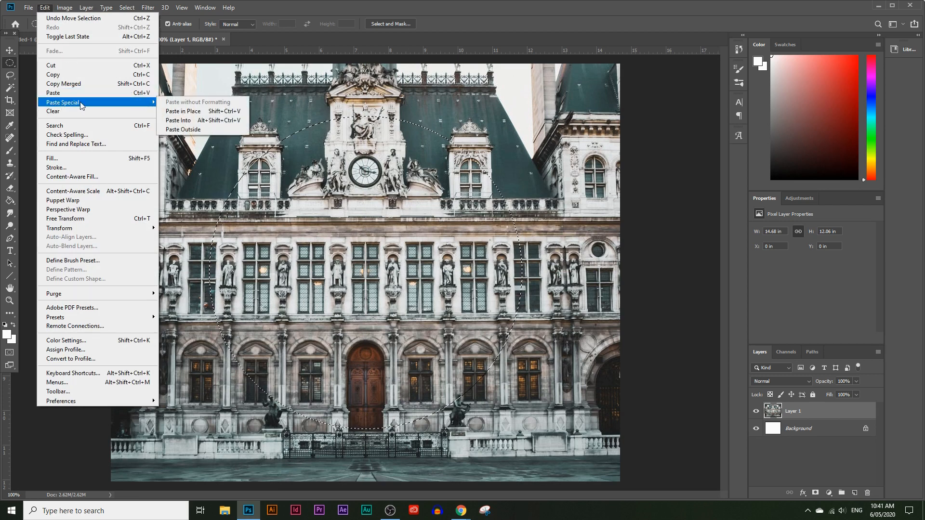
pyautogui.click(178, 120)
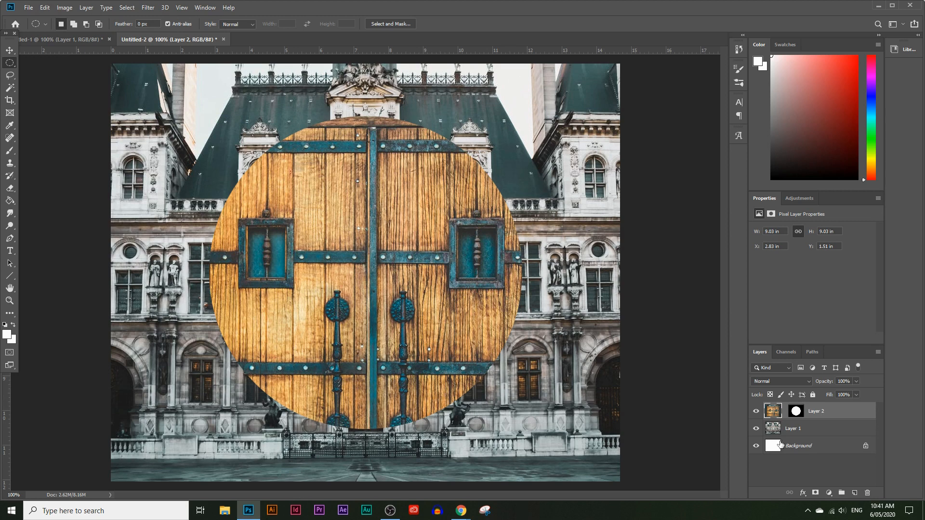
# Rename the building photo's layer, Layer 1, as "image 1 building".
pyautogui.click(819, 428)
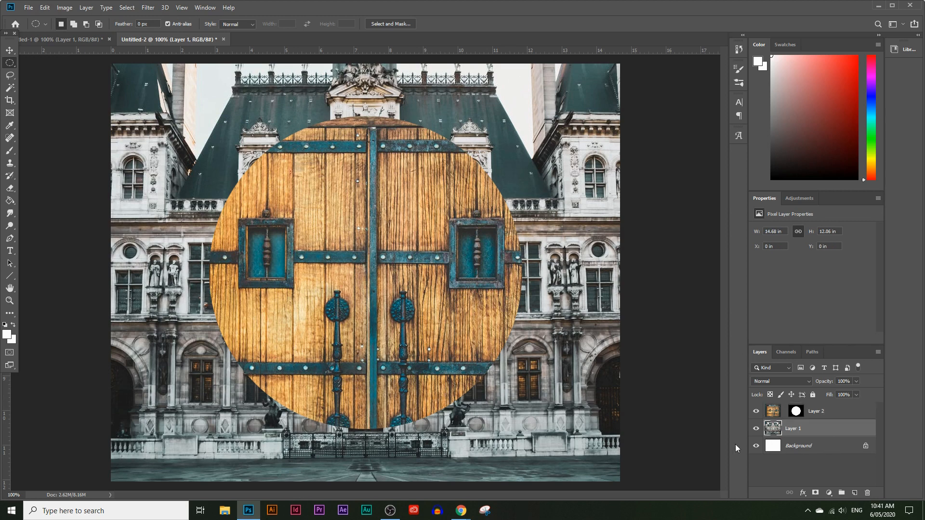
pyautogui.click(205, 7)
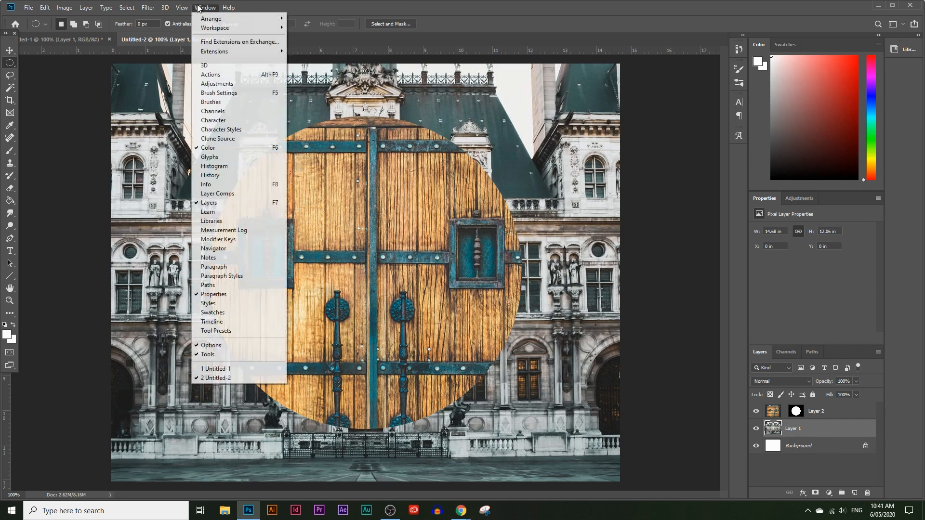
pyautogui.click(9, 306)
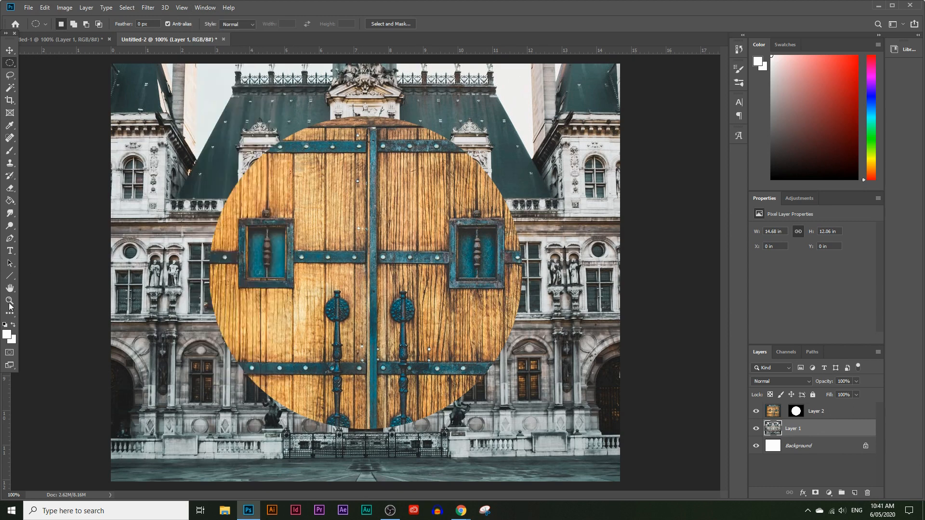
pyautogui.doubleClick(793, 429)
pyautogui.write('Ima')
pyautogui.press('Return')
# Rename the masked door layer, Layer 2, as "door circle".
pyautogui.click(821, 412)
pyautogui.doubleClick(822, 412)
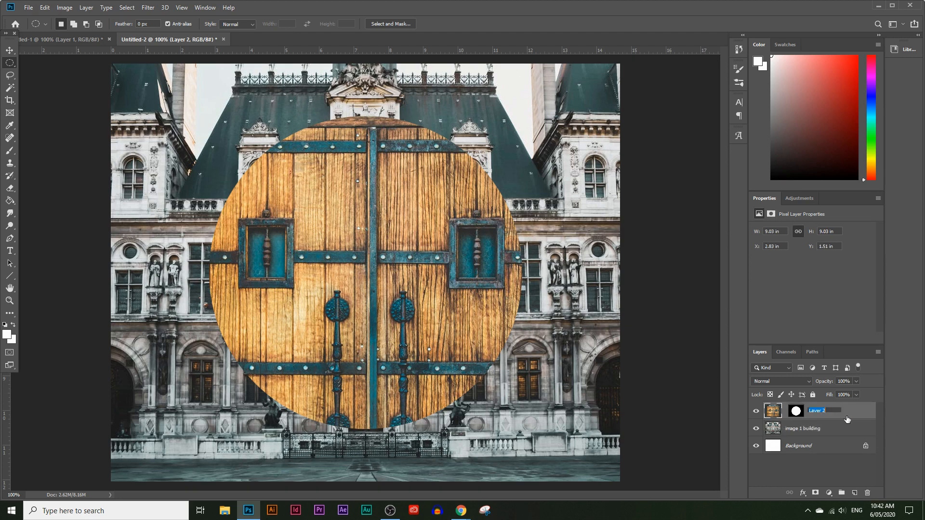
pyautogui.write('door circle')
pyautogui.press('Return')
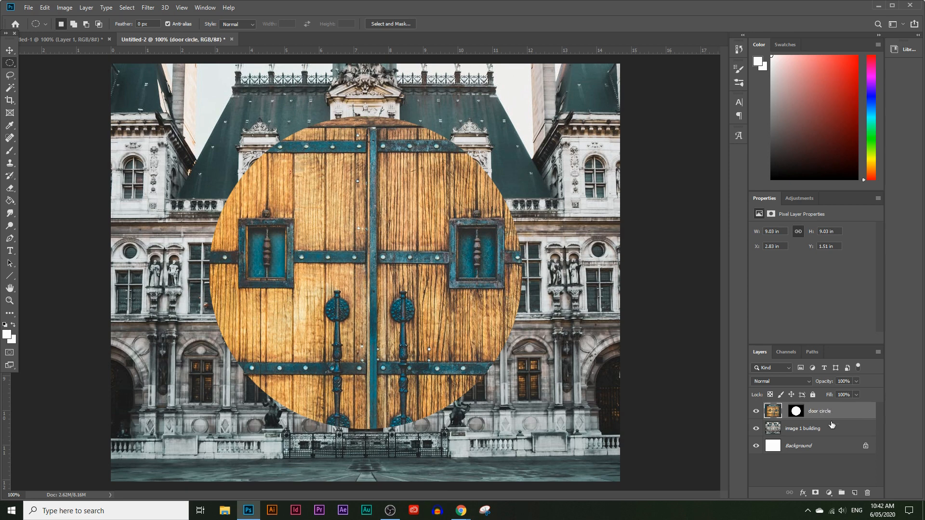
# Display the door circle layer's mask on its own to examine it, and return to the full image.
pyautogui.click(797, 412)
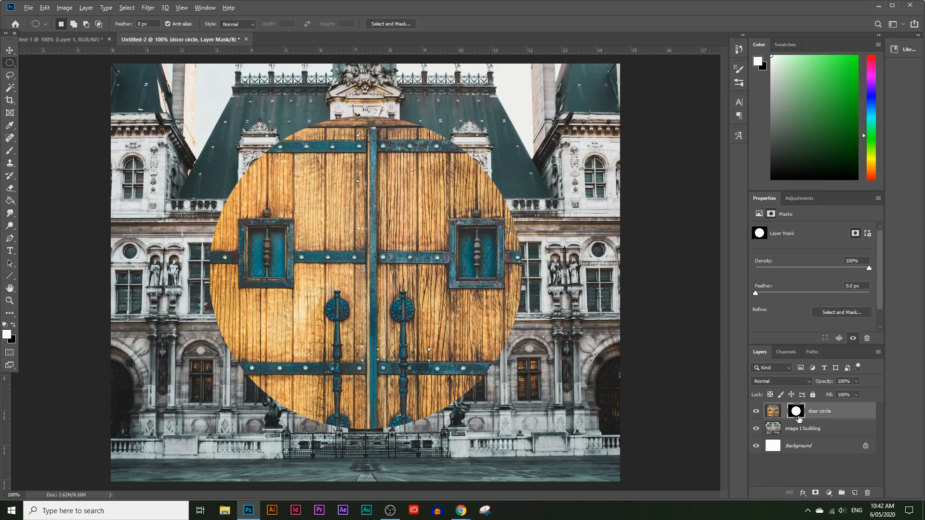
pyautogui.keyDown('alt'); pyautogui.click(796, 413); pyautogui.keyUp('alt')
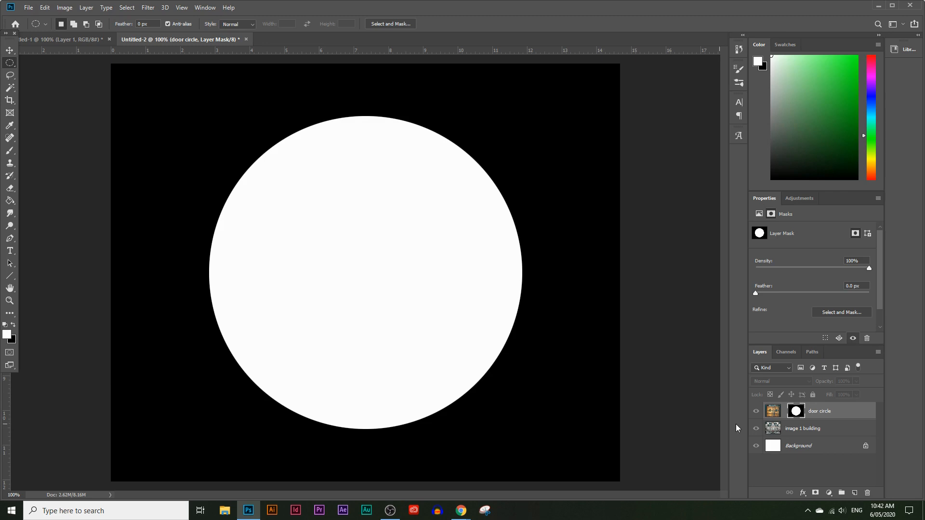
pyautogui.keyDown('alt'); pyautogui.click(796, 412); pyautogui.keyUp('alt')
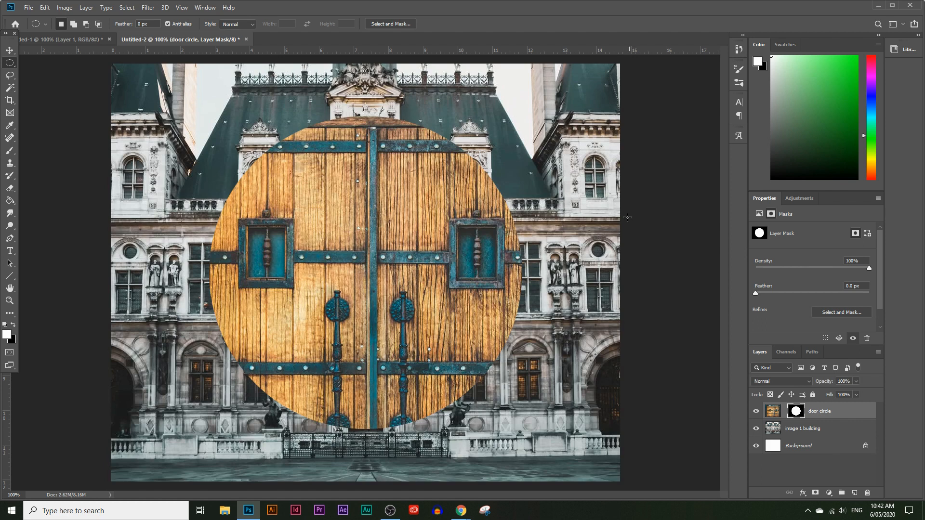
# Move the door image upward inside its circular mask on the door circle layer, leaving the mask in place.
pyautogui.click(774, 412)
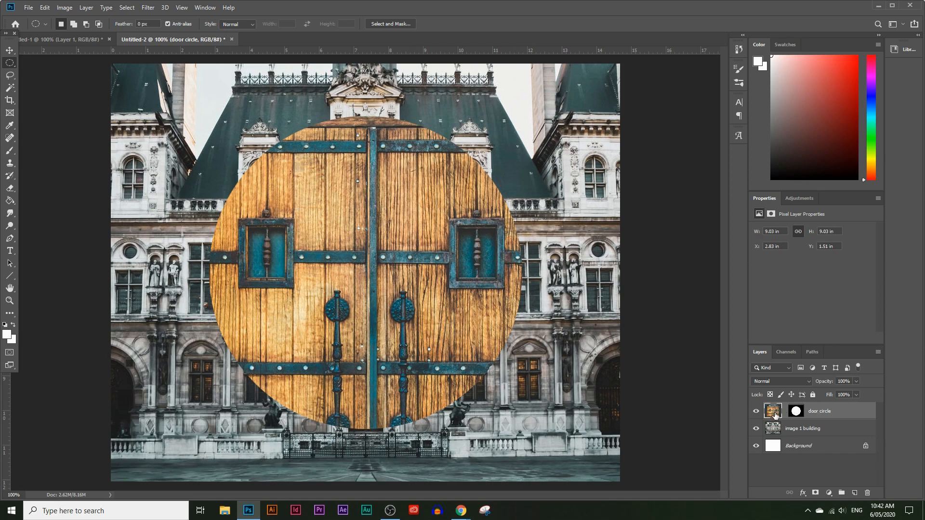
pyautogui.click(9, 51)
pyautogui.moveTo(340, 207); pyautogui.dragTo(334, 152)
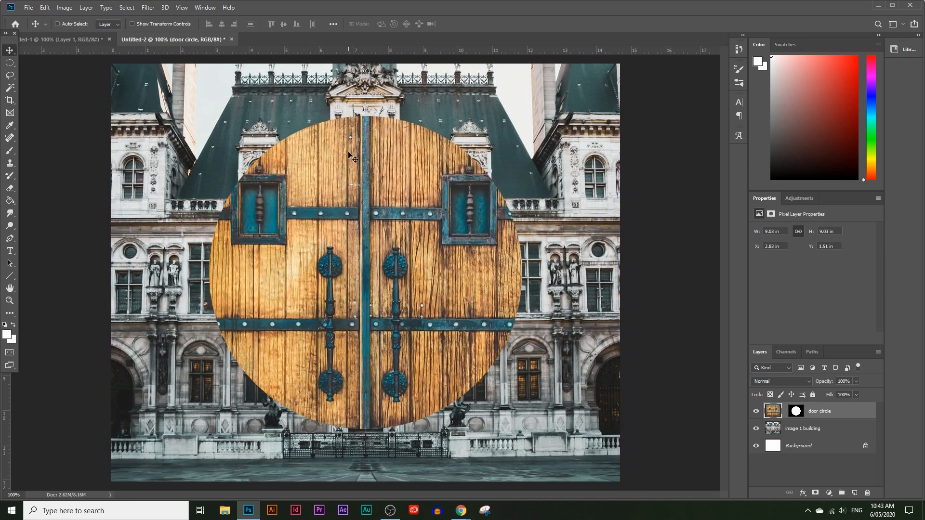
pyautogui.press('ctrl')
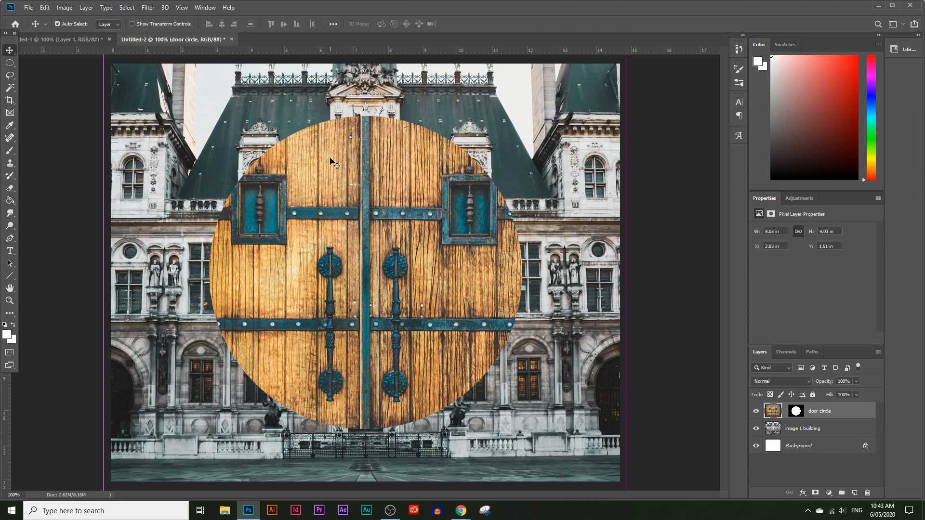
# Scale the door image to about 71% with Free Transform and centre the double doors within the circle.
pyautogui.hotkey('ctrl', 't')
pyautogui.moveTo(289, 79); pyautogui.dragTo(277, 166)
pyautogui.moveTo(93, 106); pyautogui.dragTo(243, 264)
pyautogui.moveTo(352, 367); pyautogui.dragTo(293, 150)
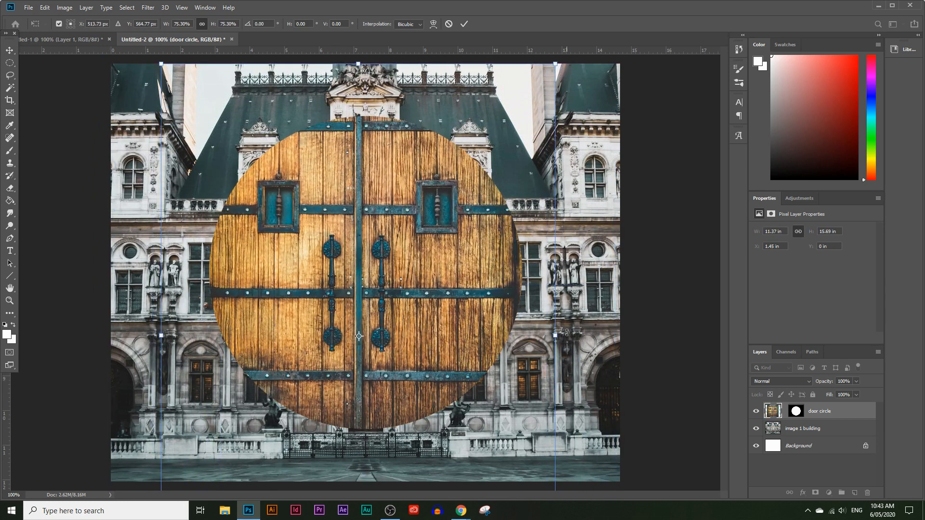
pyautogui.moveTo(555, 335); pyautogui.dragTo(491, 335)
pyautogui.moveTo(354, 315); pyautogui.dragTo(389, 291)
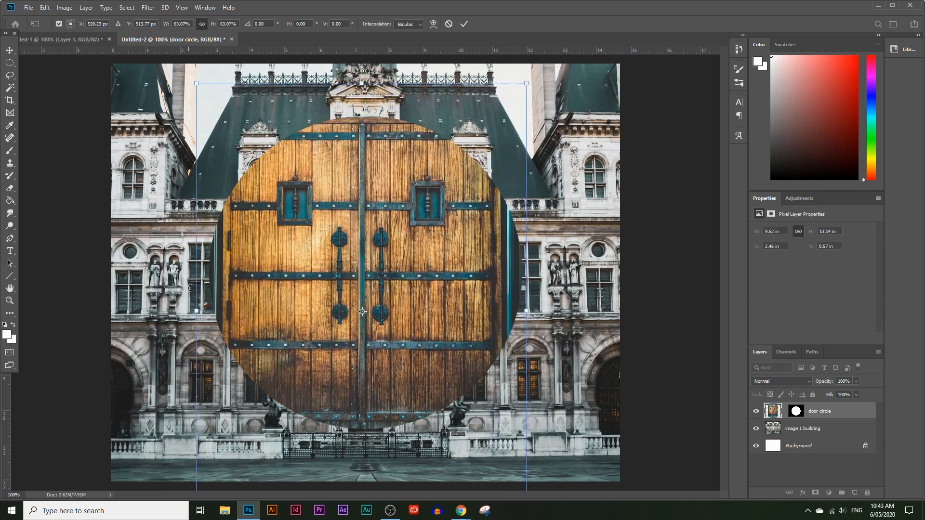
pyautogui.moveTo(198, 307); pyautogui.dragTo(177, 311)
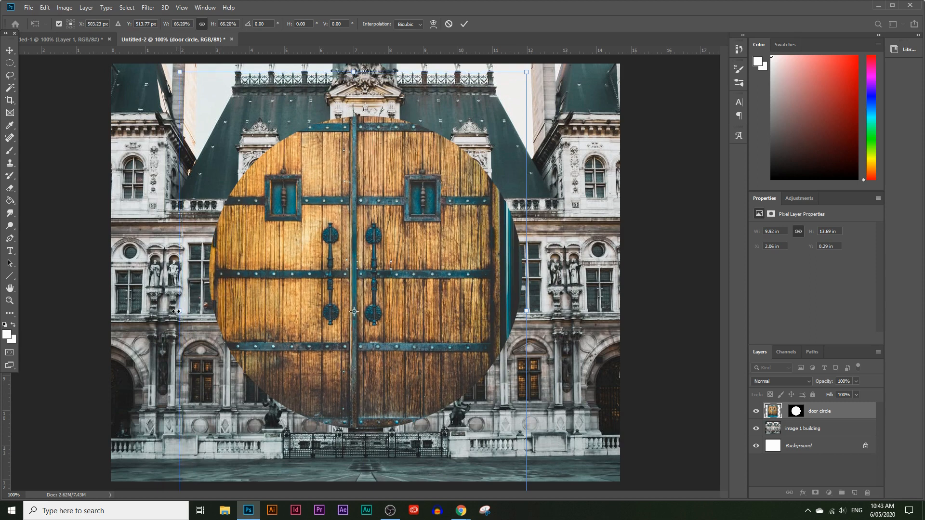
pyautogui.moveTo(528, 363); pyautogui.dragTo(553, 364)
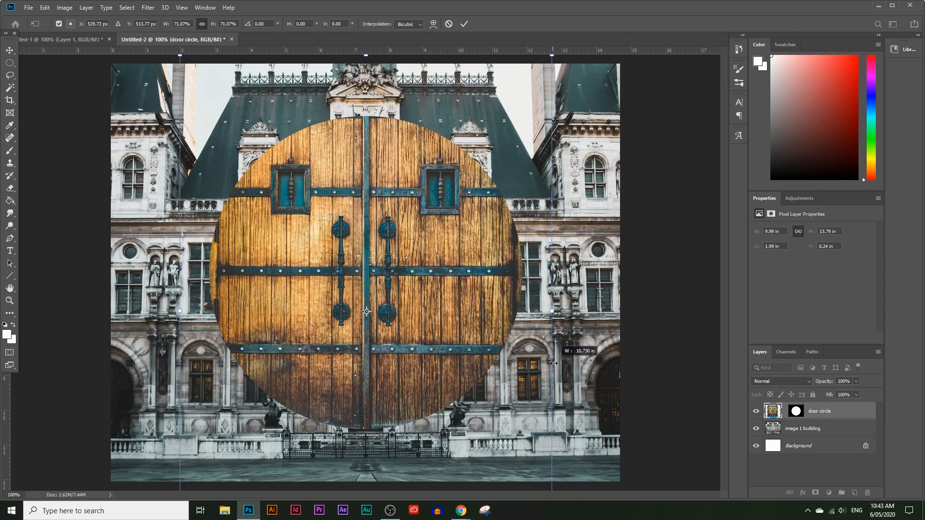
pyautogui.moveTo(395, 183)
pyautogui.mouseDown()
pyautogui.moveTo(395, 213)
pyautogui.moveTo(398, 192)
pyautogui.mouseUp()
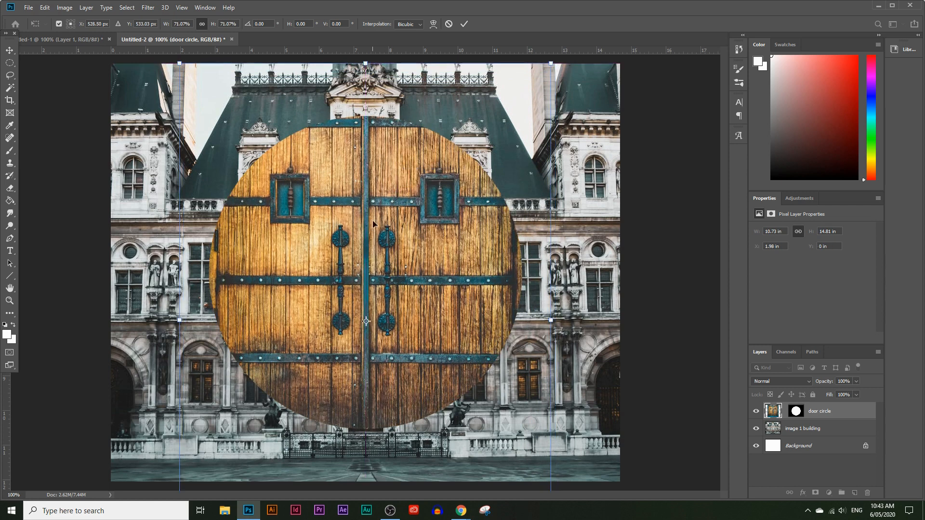
pyautogui.moveTo(374, 246); pyautogui.dragTo(373, 245)
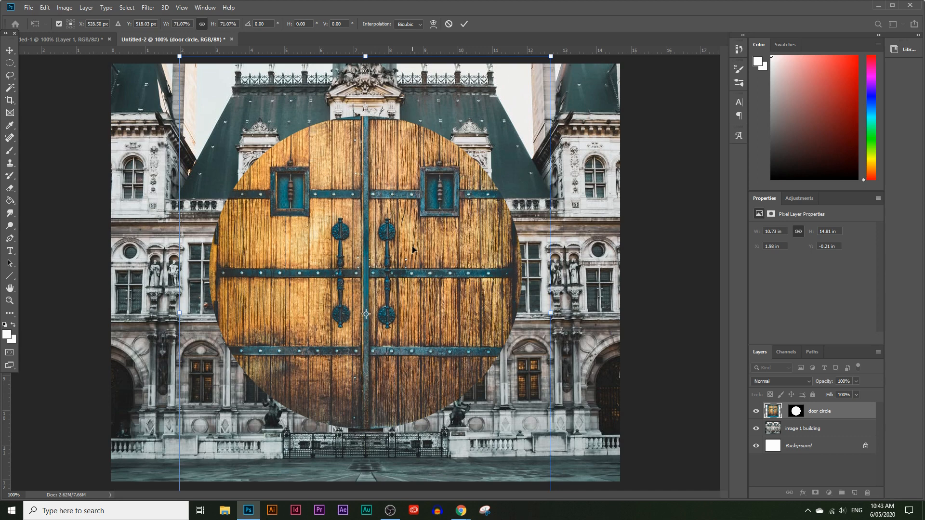
pyautogui.press('Return')
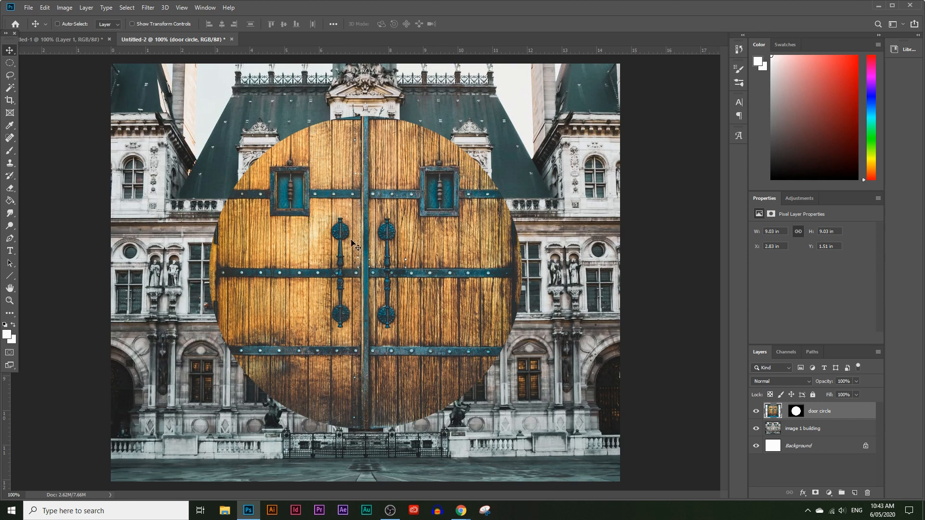
# Undo the door image's last transformation for comparison and restore it.
pyautogui.moveTo(338, 214)
pyautogui.mouseDown()
pyautogui.moveTo(332, 228)
pyautogui.moveTo(342, 195)
pyautogui.moveTo(338, 214)
pyautogui.mouseUp()
pyautogui.hotkey('ctrl', 'z')
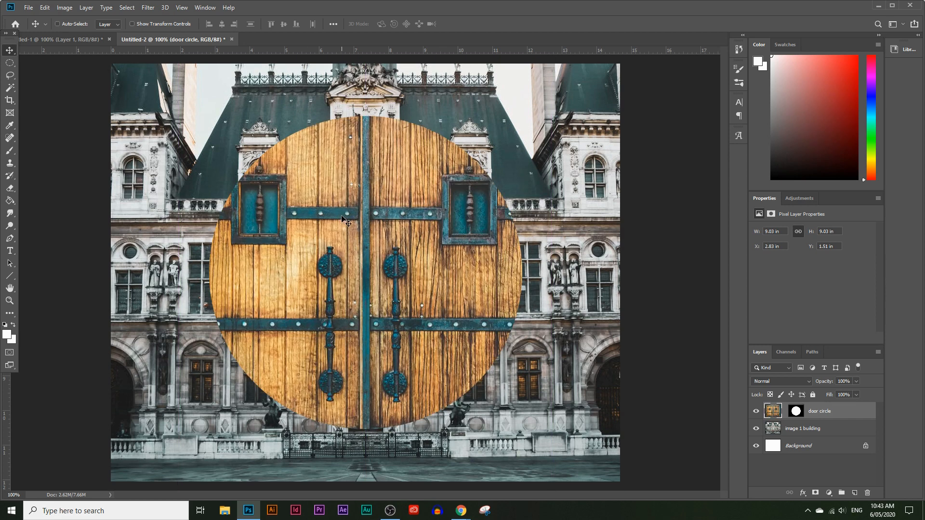
pyautogui.hotkey('ctrl', 'z')
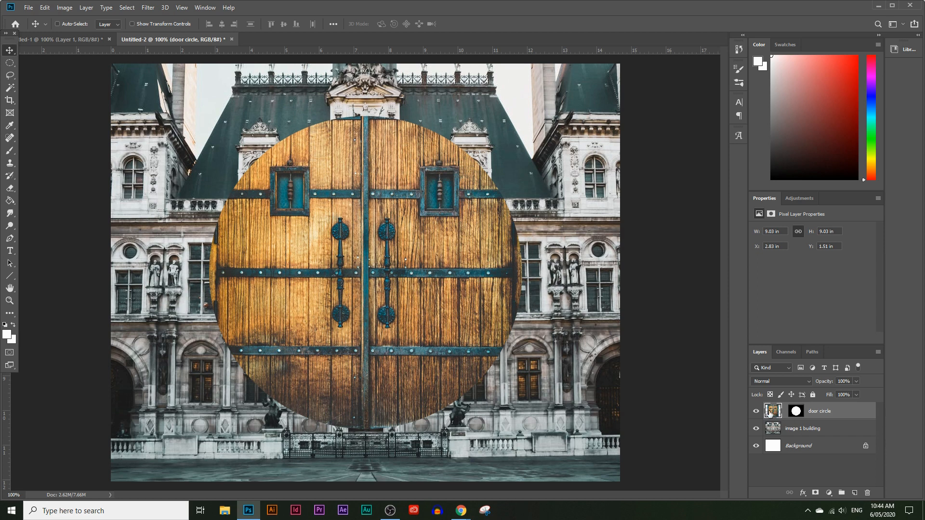
# Link the door circle layer's image to its mask and shift the whole circle slightly down on the facade.
pyautogui.click(785, 412)
pyautogui.click(784, 413)
pyautogui.click(785, 413)
pyautogui.moveTo(340, 235); pyautogui.dragTo(347, 266)
pyautogui.click(787, 416)
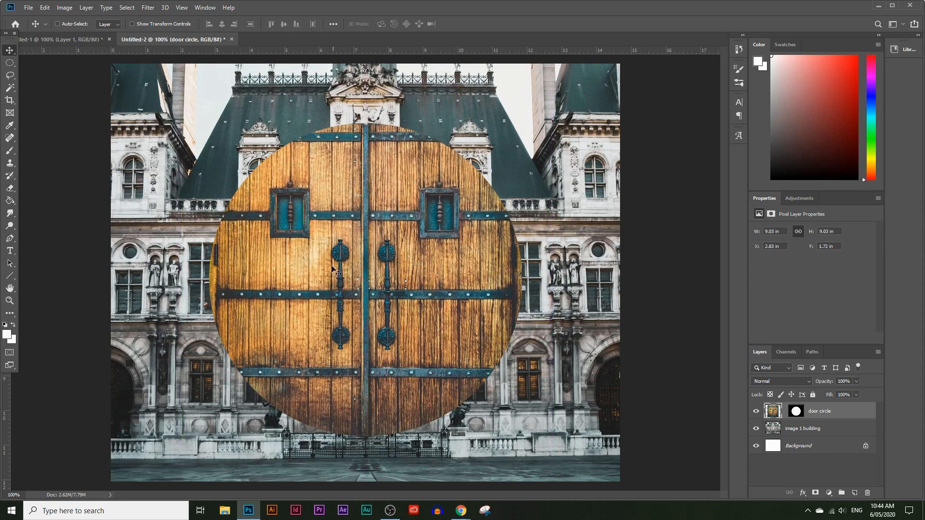
pyautogui.click(786, 412)
pyautogui.moveTo(380, 369)
pyautogui.mouseDown()
pyautogui.moveTo(368, 345)
pyautogui.moveTo(369, 365)
pyautogui.mouseUp()
# Draw a circular selection about 7.4 in wide inside the door circle and centre it there.
pyautogui.click(9, 63)
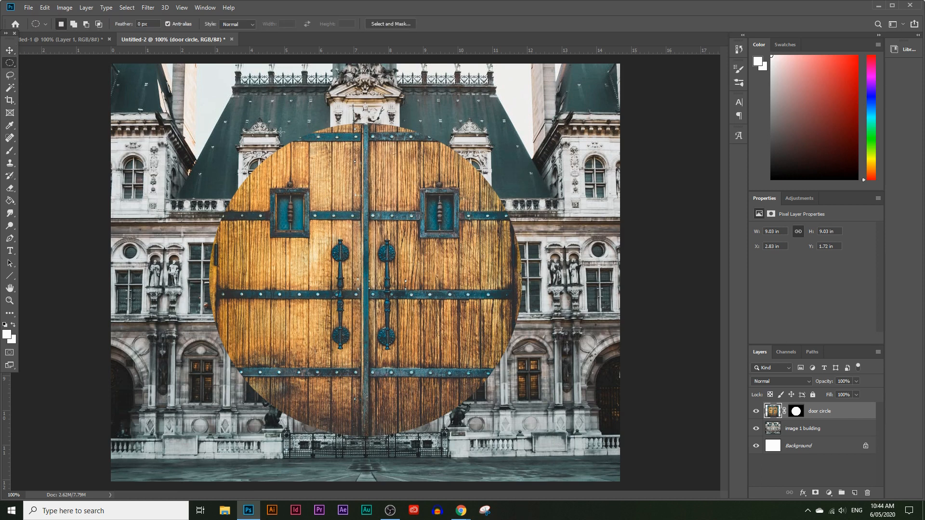
pyautogui.moveTo(255, 139); pyautogui.dragTo(508, 421)
pyautogui.moveTo(401, 282); pyautogui.dragTo(379, 290)
# Switch to Chrome, copy the Empty Hallway photo from its Pexels page, and return to Photoshop.
pyautogui.click(461, 511)
pyautogui.click(434, 466)
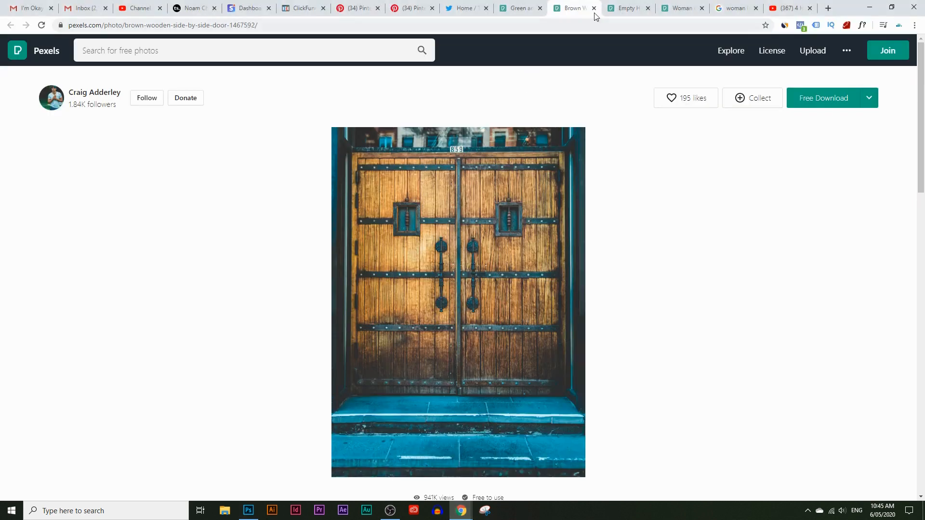
pyautogui.click(619, 8)
pyautogui.rightClick(472, 186)
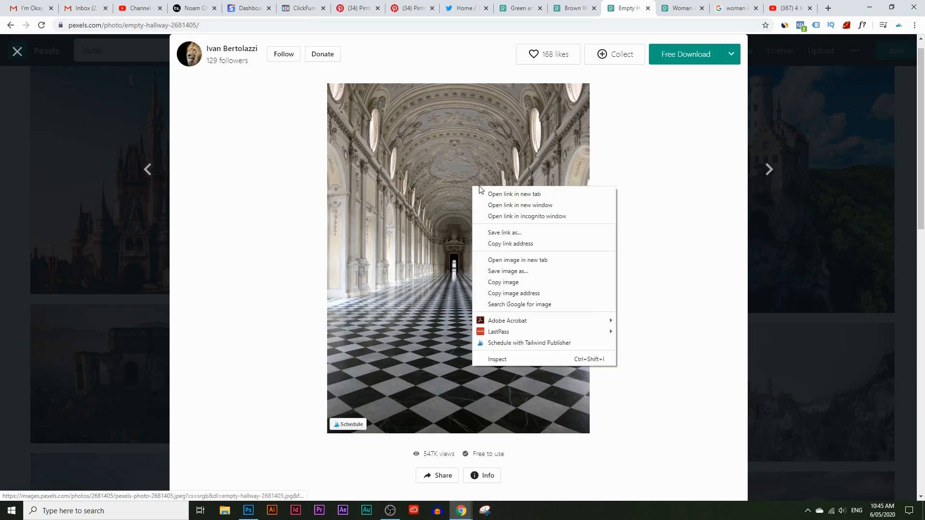
pyautogui.click(511, 281)
pyautogui.click(248, 511)
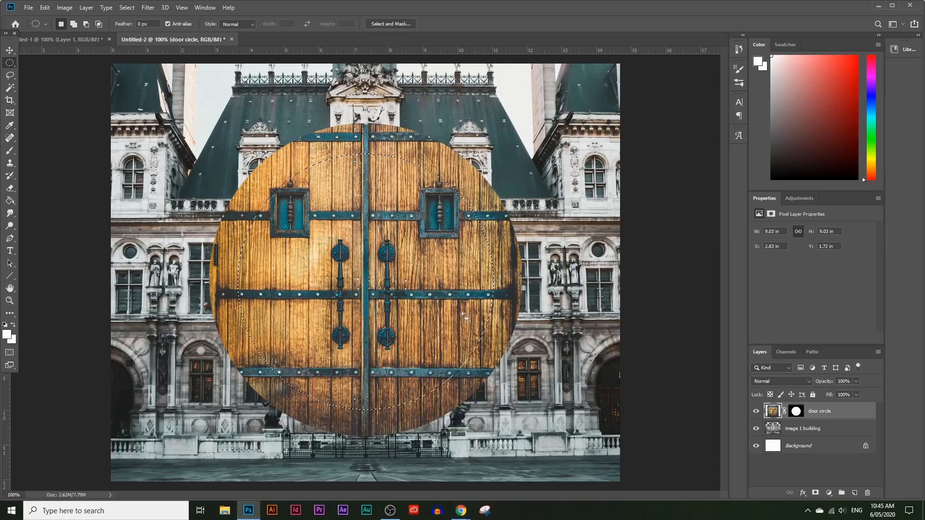
# Paste the copied hallway photo inside the circular selection using Paste Into.
pyautogui.click(44, 8)
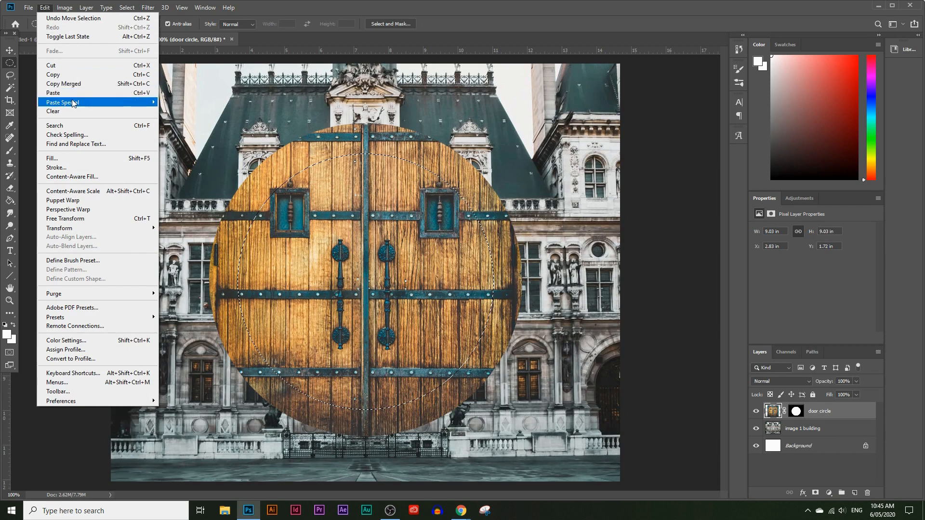
pyautogui.moveTo(117, 106)
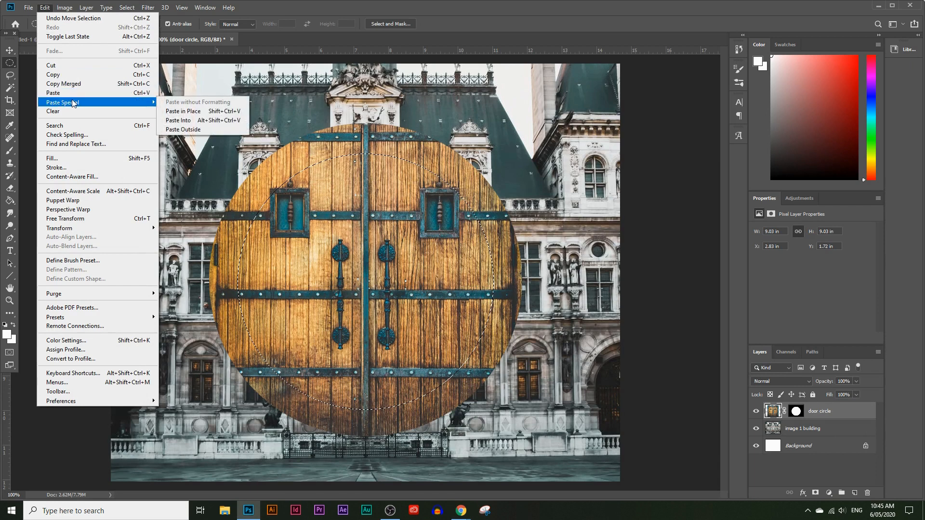
pyautogui.click(178, 120)
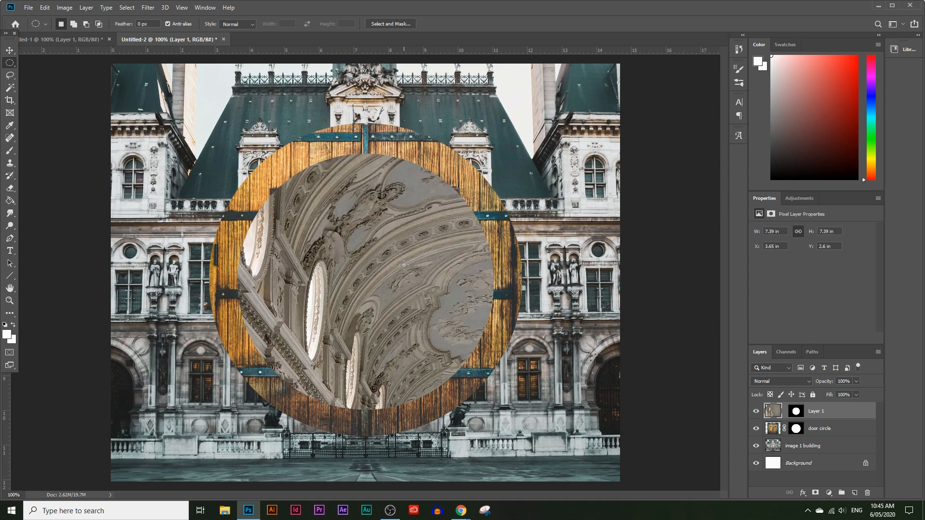
# Scale the pasted hallway image to 60.43% with Free Transform and position its corridor and checkered floor within the circle.
pyautogui.hotkey('ctrl', 't')
pyautogui.moveTo(350, 239); pyautogui.dragTo(308, 232)
pyautogui.moveTo(98, 124); pyautogui.dragTo(76, 145)
pyautogui.moveTo(52, 75); pyautogui.dragTo(246, 313)
pyautogui.moveTo(276, 183); pyautogui.dragTo(227, 72)
pyautogui.moveTo(224, 233)
pyautogui.mouseDown()
pyautogui.moveTo(227, 109)
pyautogui.moveTo(249, 214)
pyautogui.moveTo(233, 196)
pyautogui.mouseUp()
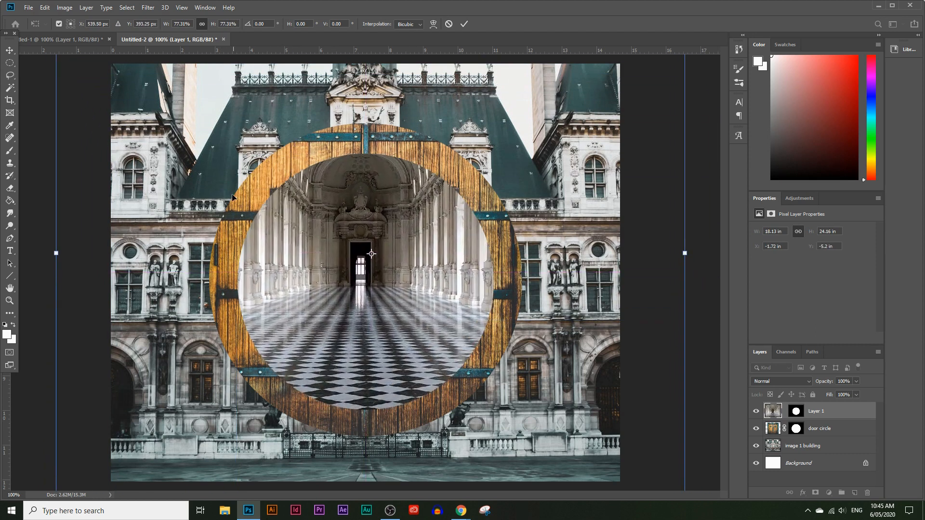
pyautogui.moveTo(53, 254); pyautogui.dragTo(193, 254)
pyautogui.moveTo(397, 296); pyautogui.dragTo(331, 310)
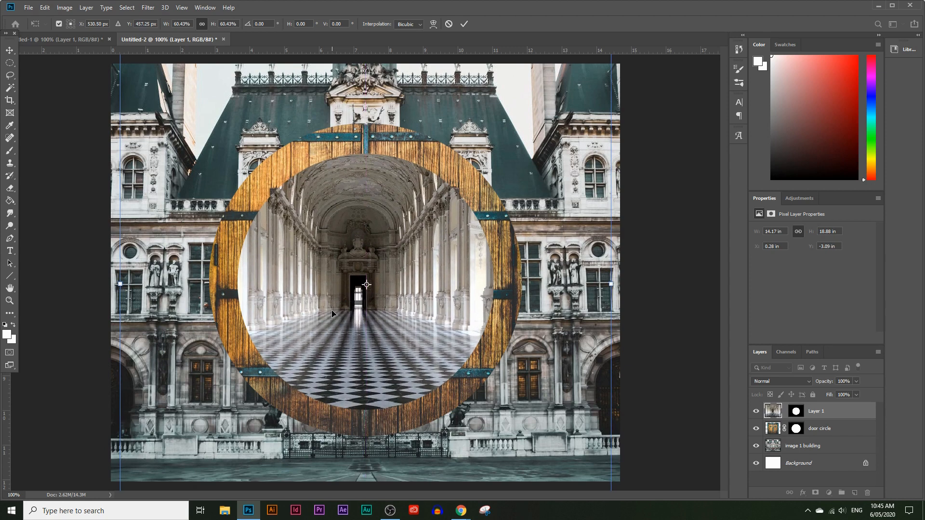
# Nudge the hallway image a few pixels to the right to centre its doorway, and apply the transform.
pyautogui.press('Right')
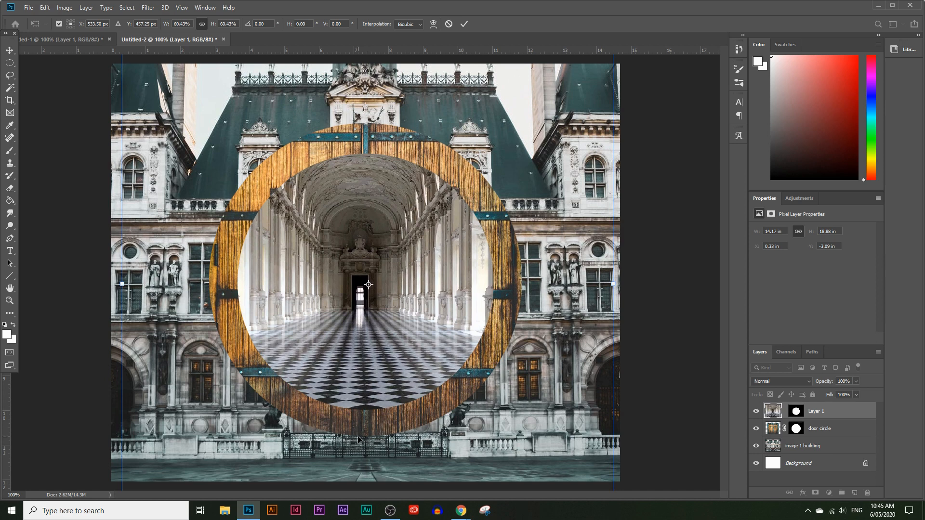
pyautogui.press('Right')
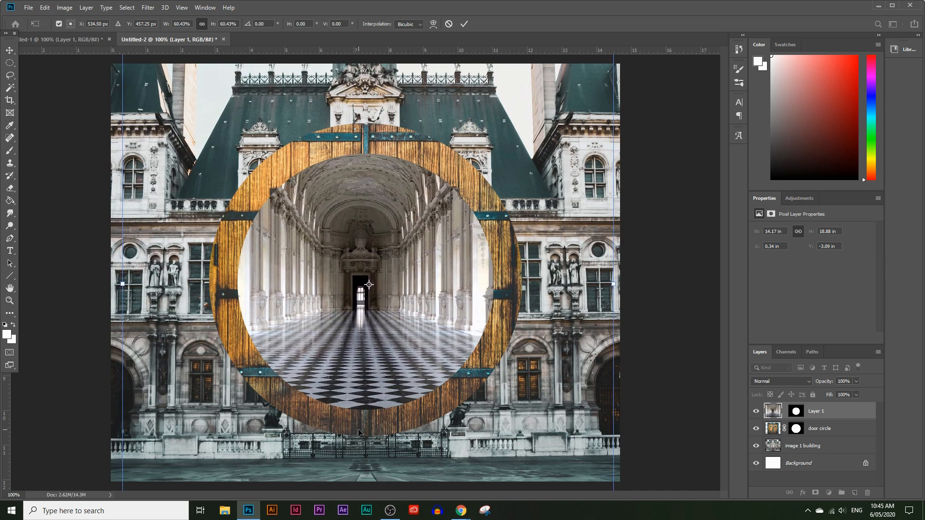
pyautogui.press('Right')
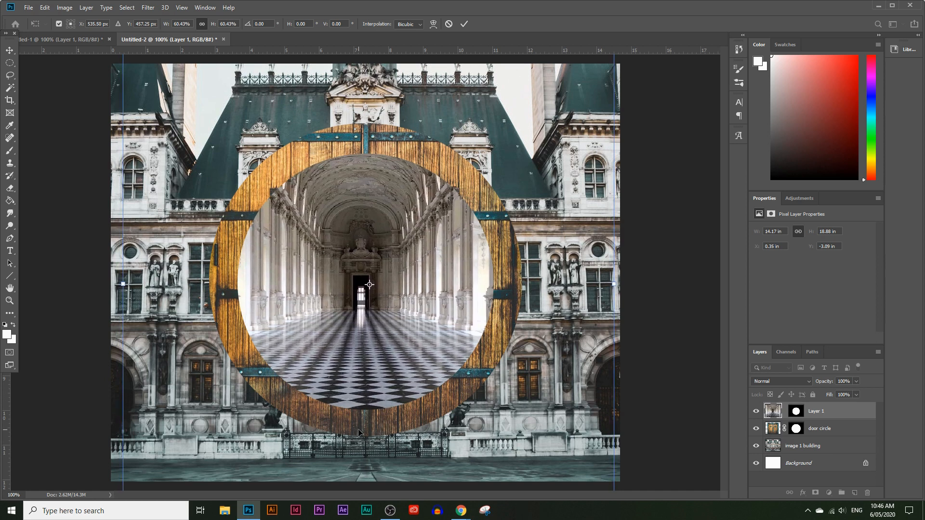
pyautogui.press('Left')
pyautogui.press('Return')
pyautogui.press('m')
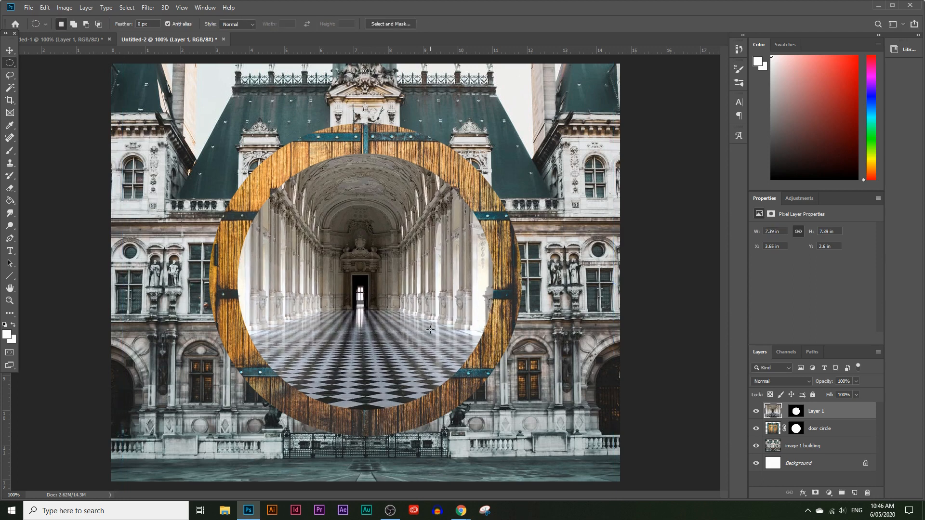
# Switch to Chrome, copy the Pexels photo of the woman having breakfast in a hotel room, and return to Photoshop.
pyautogui.moveTo(461, 510)
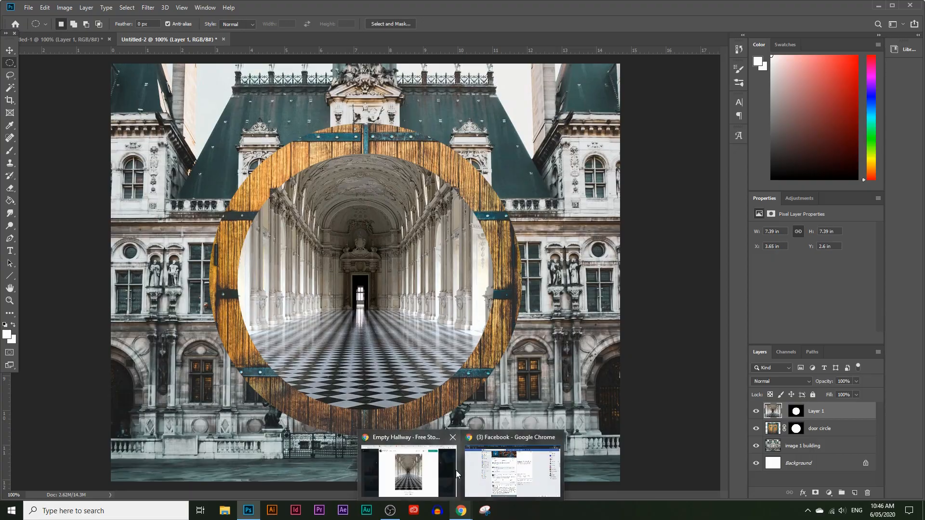
pyautogui.click(456, 470)
pyautogui.hotkey('ctrl', 'Tab')
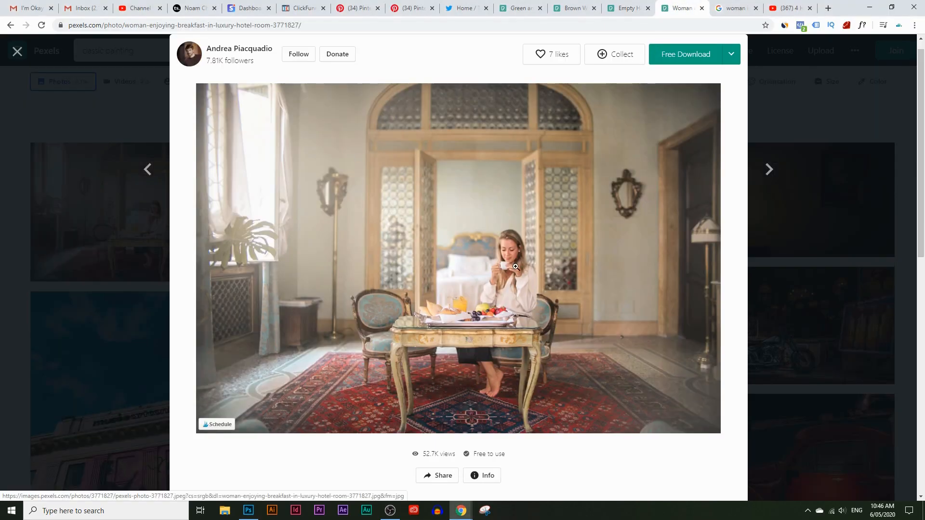
pyautogui.rightClick(456, 266)
pyautogui.click(510, 362)
pyautogui.click(248, 510)
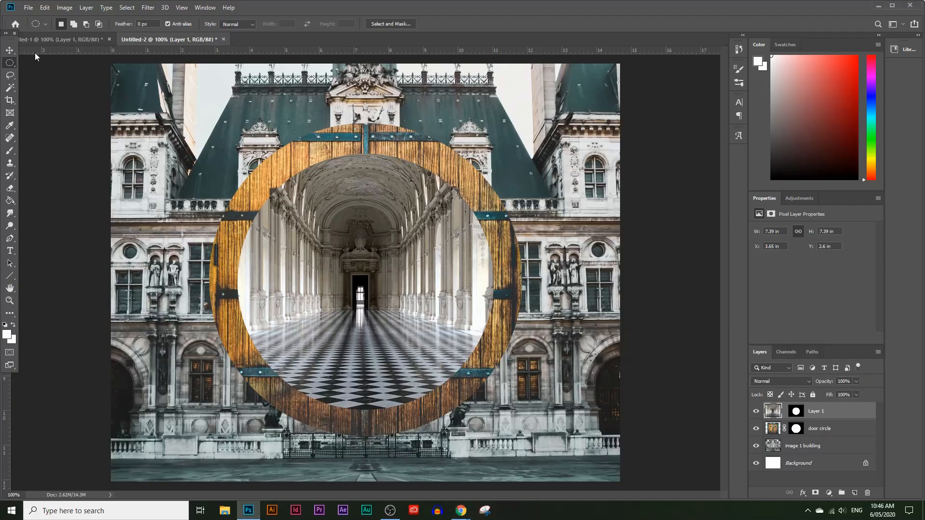
# Draw a smaller circular selection inside the hallway circle and align it with the vertical centre line.
pyautogui.moveTo(282, 181); pyautogui.dragTo(466, 390)
pyautogui.moveTo(347, 235); pyautogui.dragTo(330, 247)
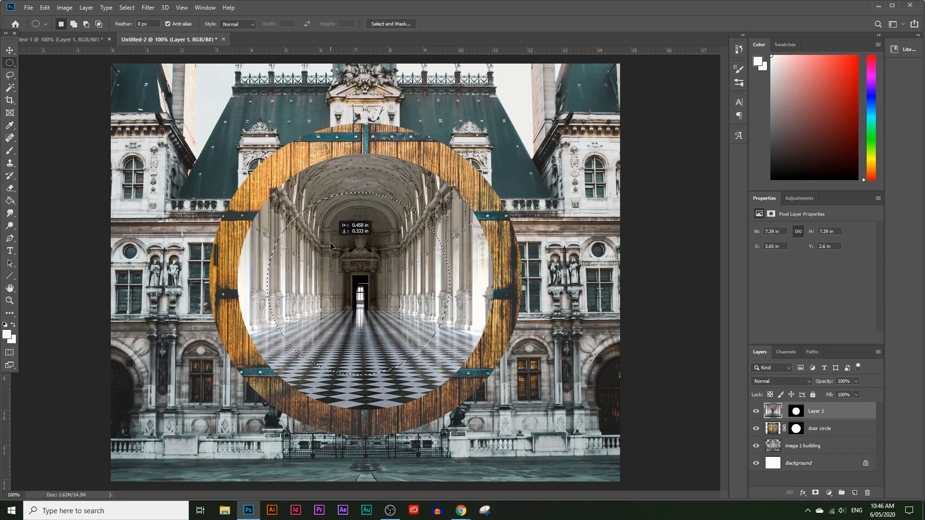
pyautogui.moveTo(331, 247); pyautogui.dragTo(334, 246)
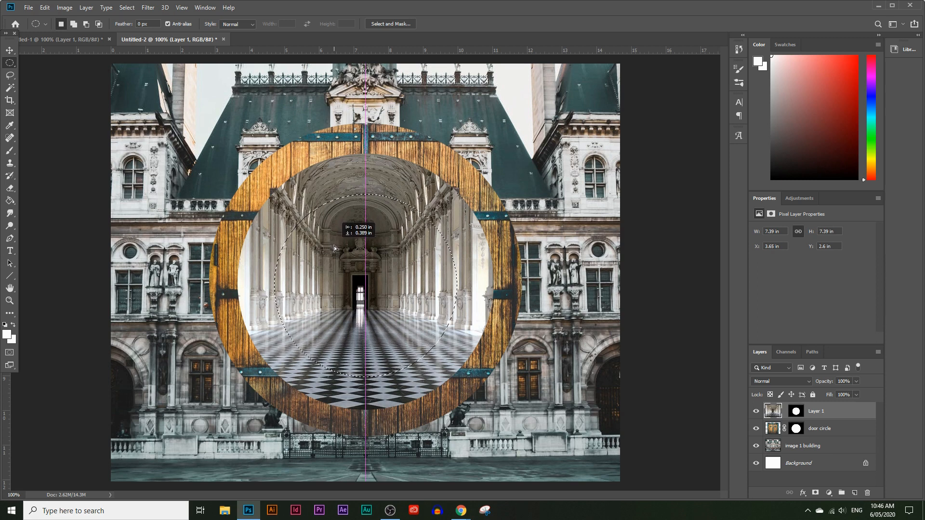
pyautogui.moveTo(334, 246); pyautogui.dragTo(334, 246)
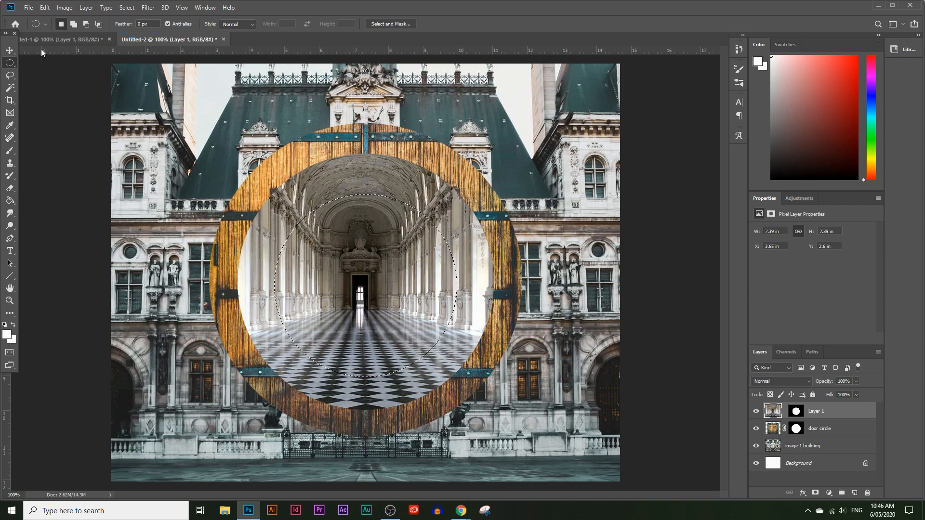
# Paste the copied breakfast photo into the small circular selection inside the hallway circle.
pyautogui.click(45, 7)
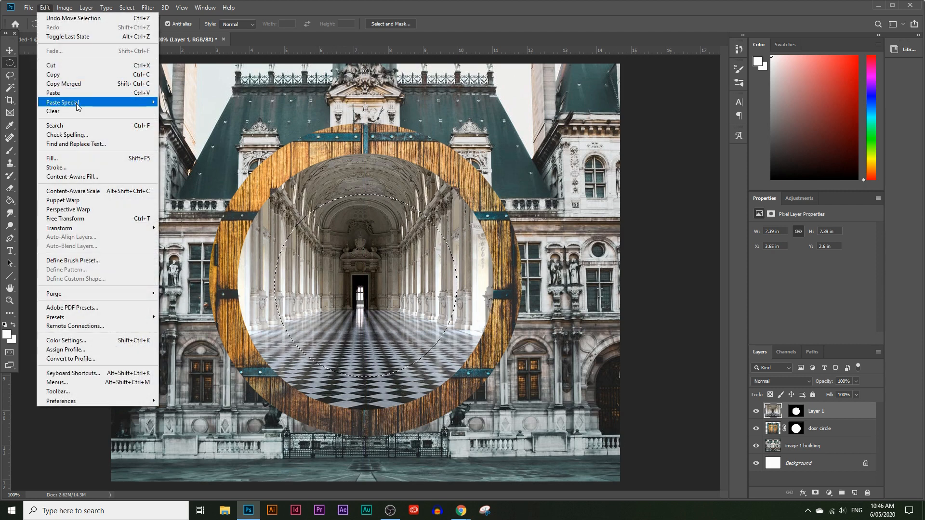
pyautogui.click(45, 8)
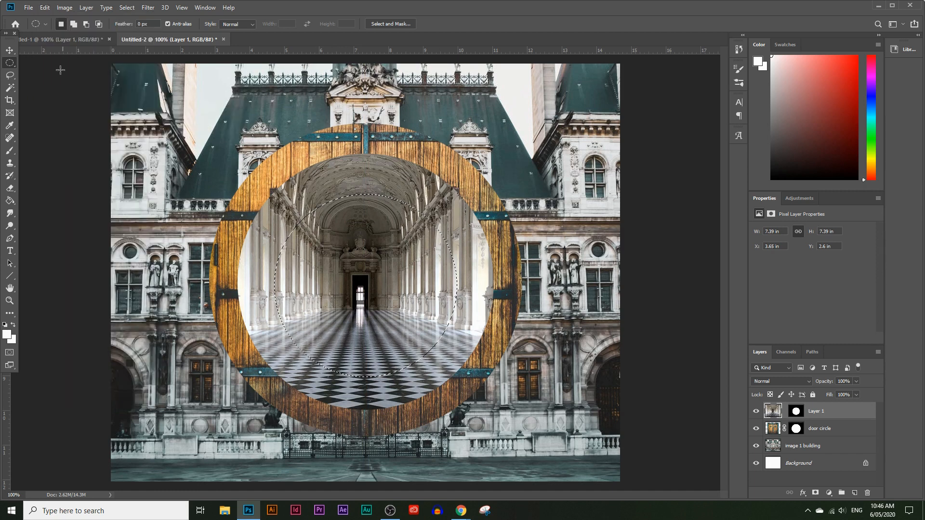
pyautogui.click(46, 8)
pyautogui.moveTo(137, 102)
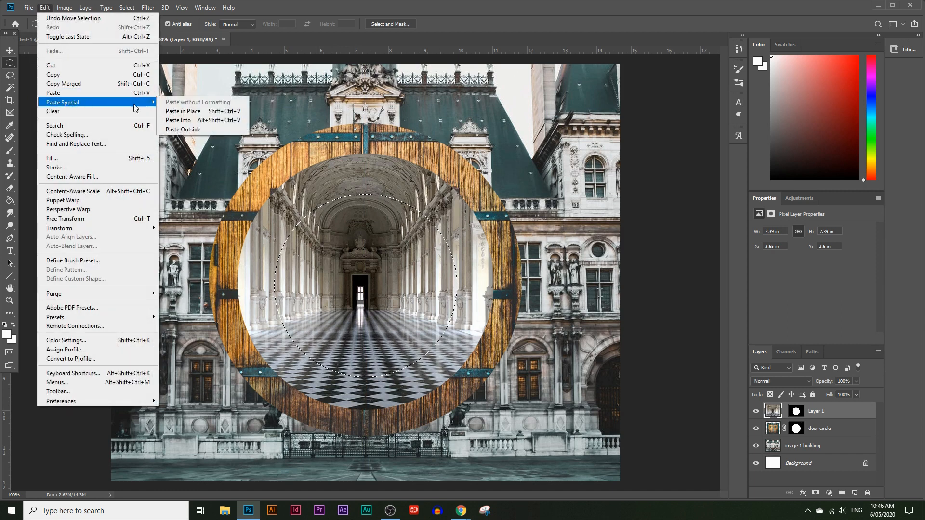
pyautogui.click(168, 120)
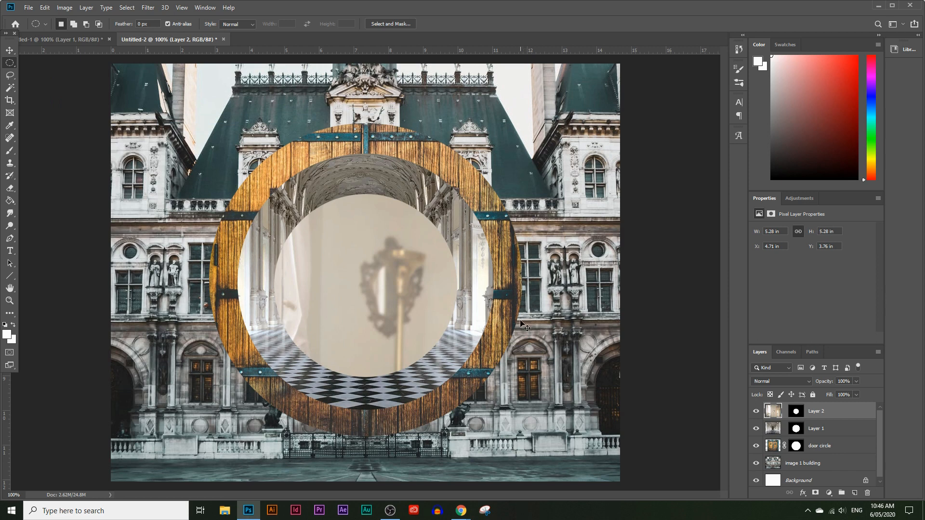
# Scale the pasted breakfast photo to 33.56% with Free Transform and position the woman and table inside the small circle.
pyautogui.hotkey('ctrl', 't')
pyautogui.moveTo(438, 290); pyautogui.dragTo(291, 187)
pyautogui.moveTo(551, 272); pyautogui.dragTo(647, 340)
pyautogui.moveTo(178, 79); pyautogui.dragTo(209, 158)
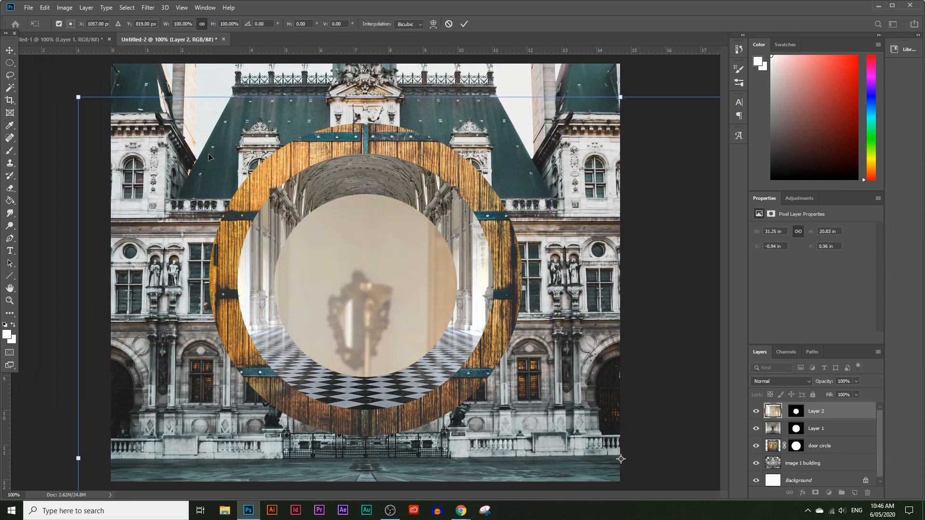
pyautogui.moveTo(77, 96); pyautogui.dragTo(428, 332)
pyautogui.moveTo(486, 419); pyautogui.dragTo(135, 153)
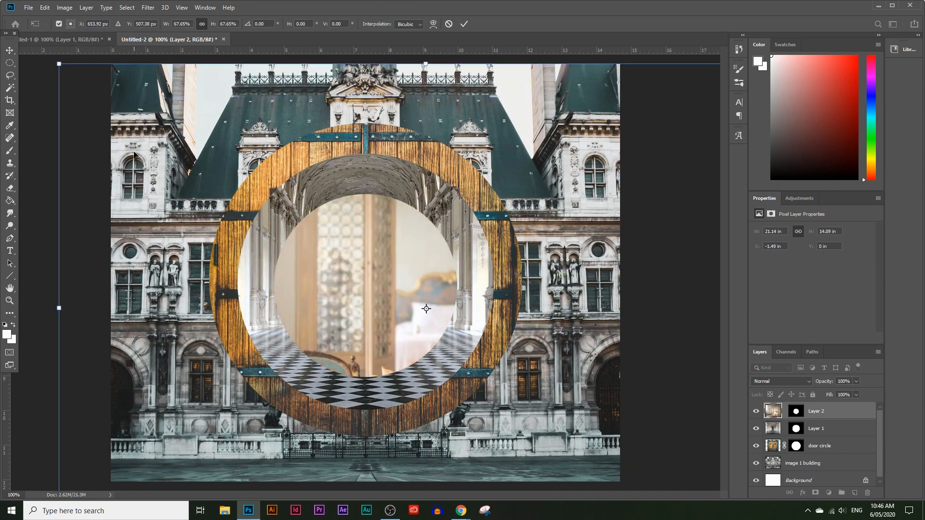
pyautogui.moveTo(59, 64); pyautogui.dragTo(386, 368)
pyautogui.moveTo(470, 413); pyautogui.dragTo(217, 240)
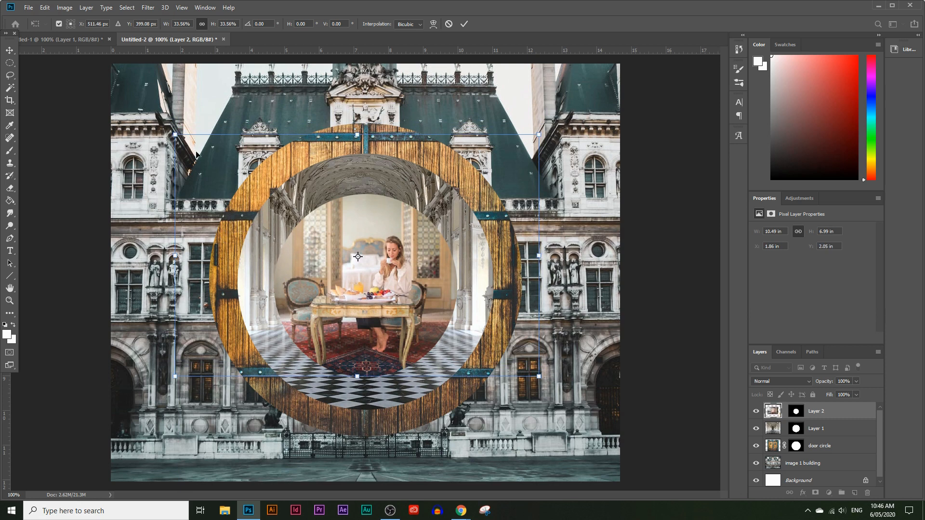
# Fine-tune the breakfast image's scale and position so the woman and table fill the small circle, and apply the transform.
pyautogui.moveTo(357, 136); pyautogui.dragTo(358, 163)
pyautogui.moveTo(358, 211); pyautogui.dragTo(344, 214)
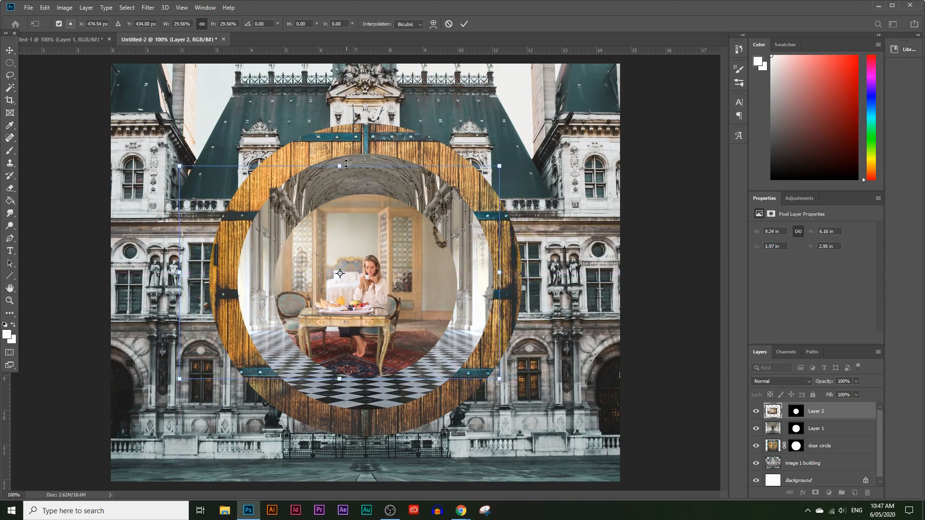
pyautogui.moveTo(337, 172); pyautogui.dragTo(345, 117)
pyautogui.moveTo(337, 192); pyautogui.dragTo(329, 187)
pyautogui.press('m')
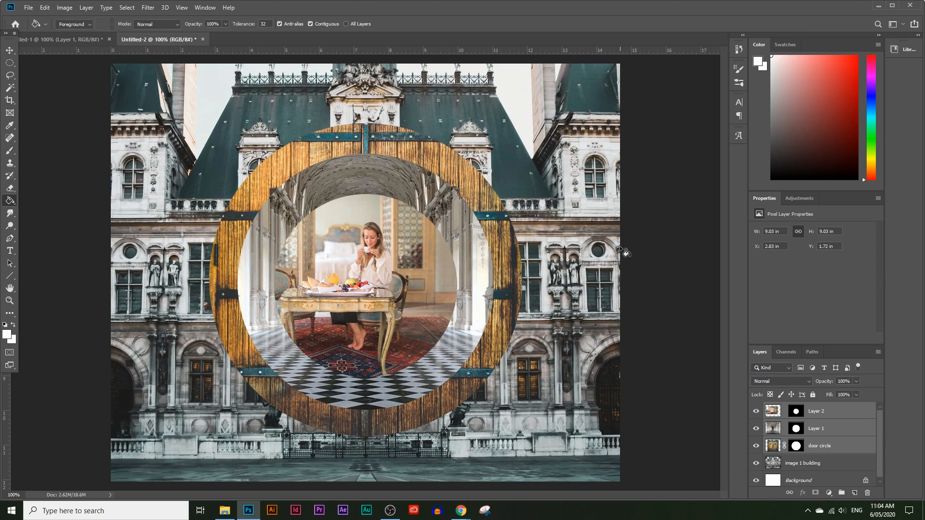
# Hide Layer 1 and Layer 2, leaving the full round door showing on the building.
pyautogui.click(822, 450)
pyautogui.click(826, 431)
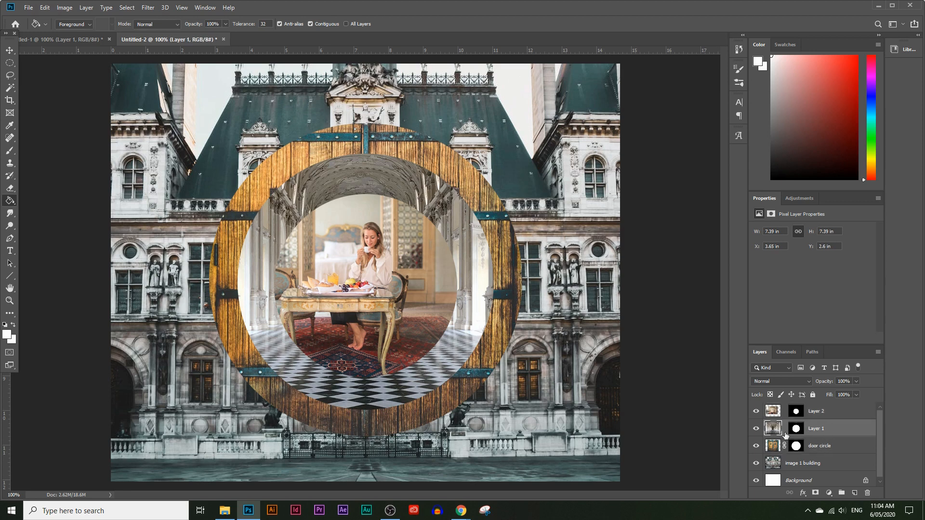
pyautogui.click(756, 429)
pyautogui.click(757, 428)
pyautogui.click(755, 411)
pyautogui.click(757, 430)
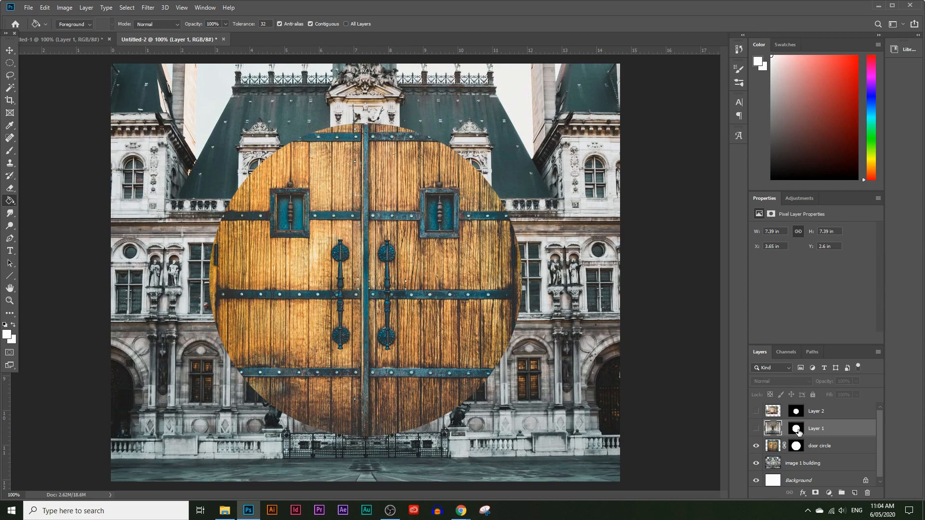
# Load the door circle layer's mask as a selection and copy the merged round door onto a new layer.
pyautogui.click(795, 448)
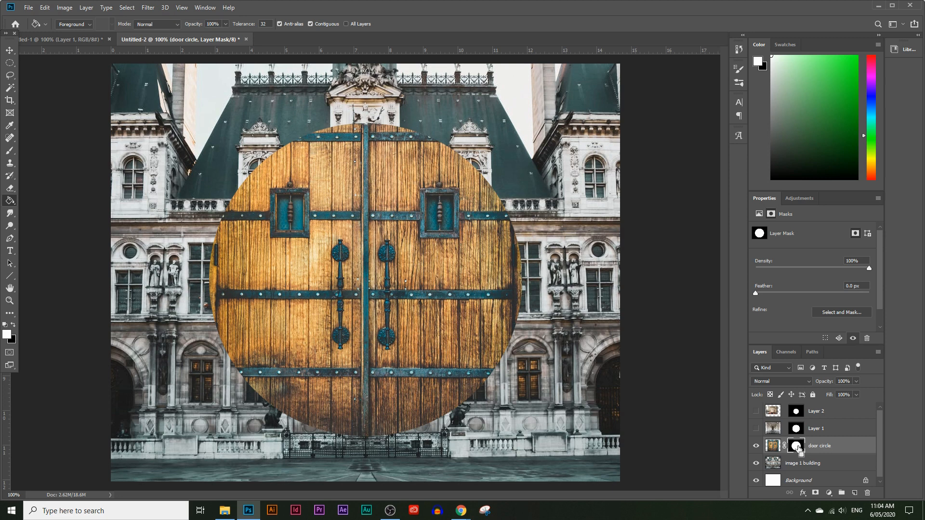
pyautogui.keyDown('ctrl'); pyautogui.click(796, 449); pyautogui.keyUp('ctrl')
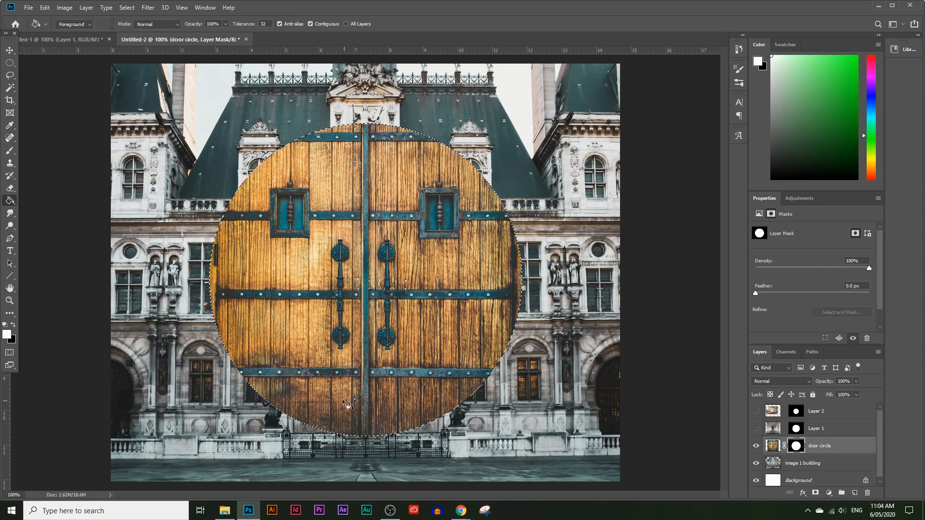
pyautogui.click(49, 8)
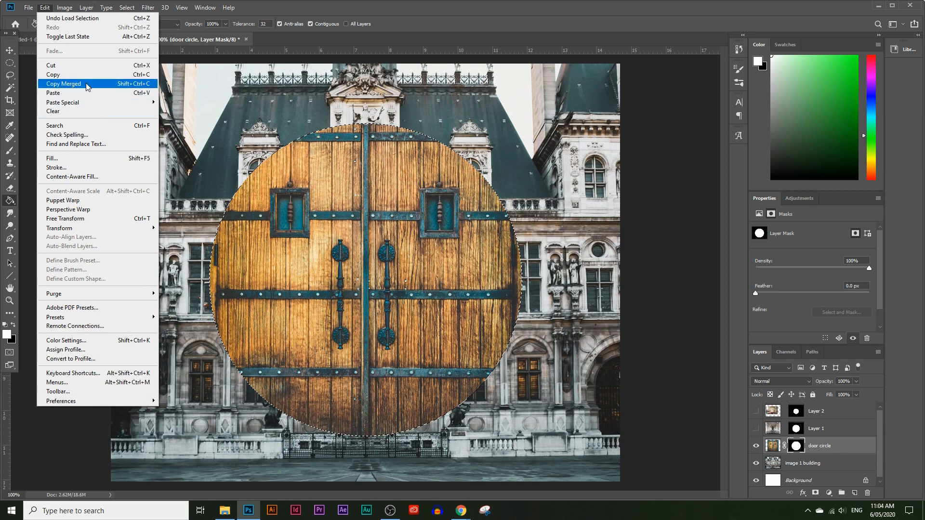
pyautogui.click(88, 85)
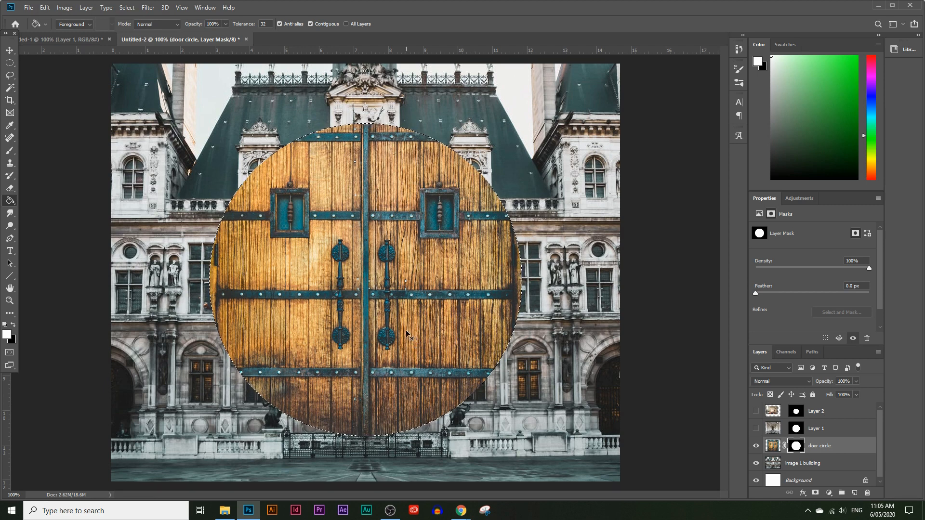
pyautogui.hotkey('ctrl', 'j')
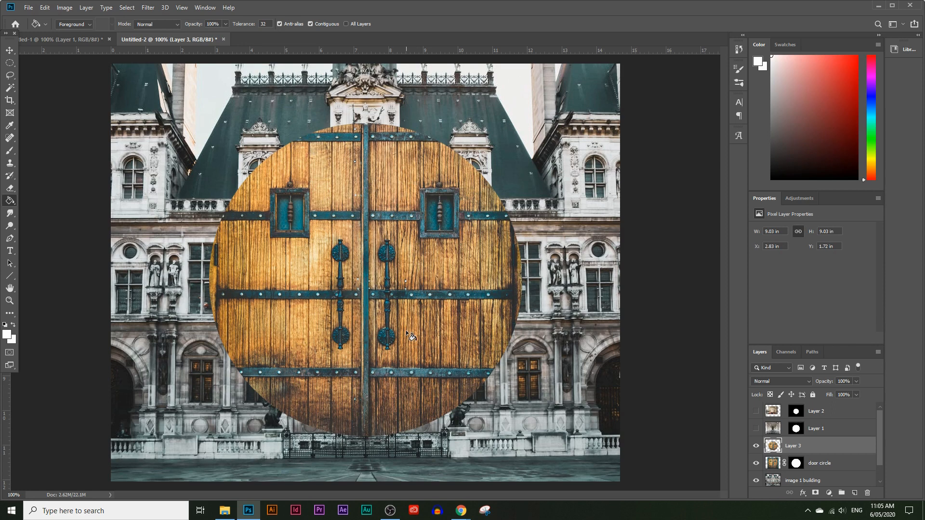
# Rename the new door layer as circle door and hide the original masked door circle layer.
pyautogui.doubleClick(795, 447)
pyautogui.click(836, 462)
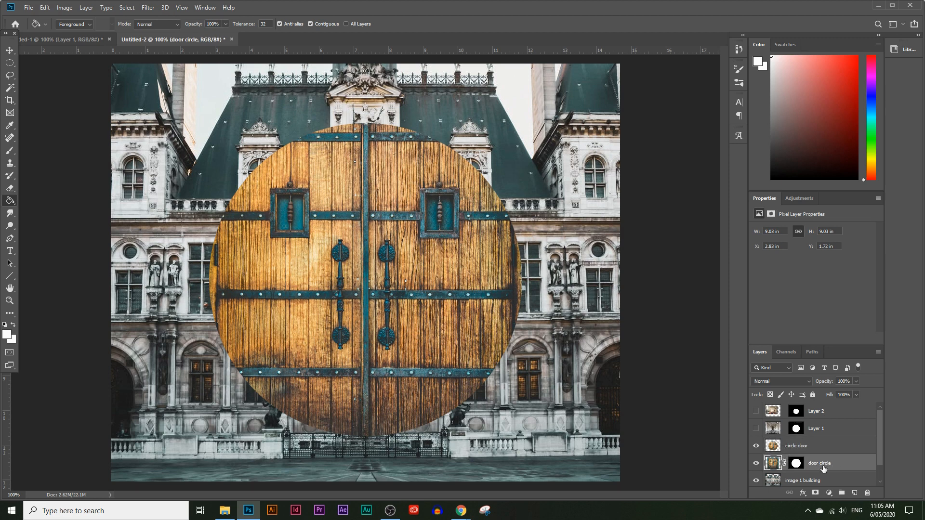
pyautogui.click(756, 464)
# Move the circle door layer up about 0.2 in on the building facade.
pyautogui.click(804, 450)
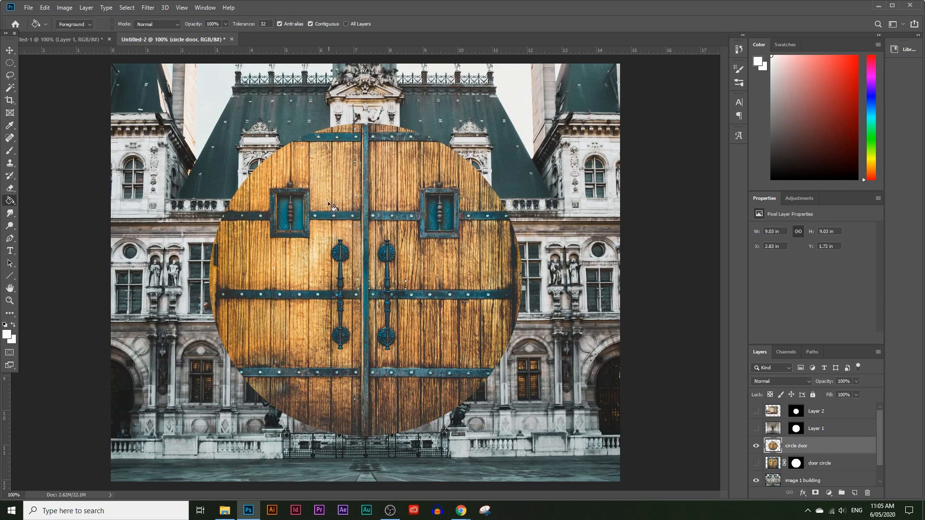
pyautogui.click(17, 52)
pyautogui.moveTo(300, 285); pyautogui.dragTo(299, 278)
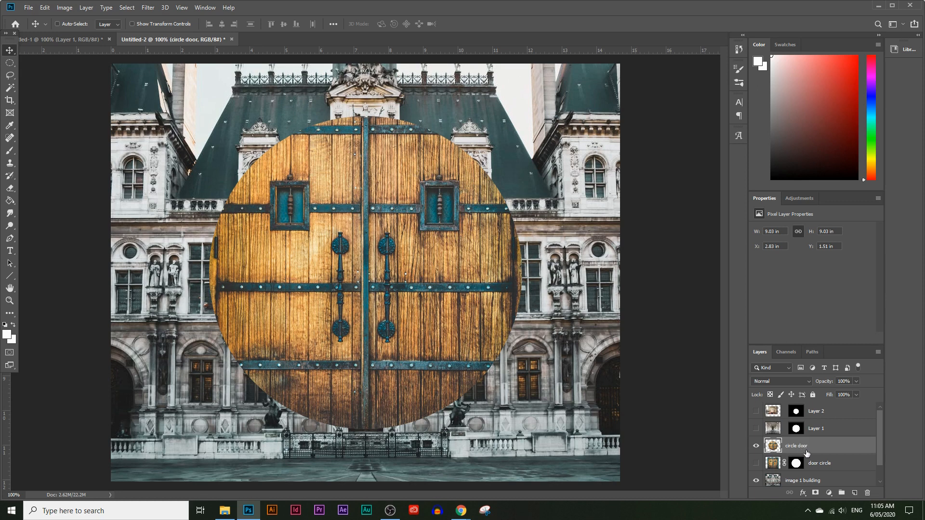
# Add an Inner Shadow to the circle door layer with 70% opacity, 23 px distance, 2% choke and 46 px size.
pyautogui.click(87, 7)
pyautogui.moveTo(128, 104)
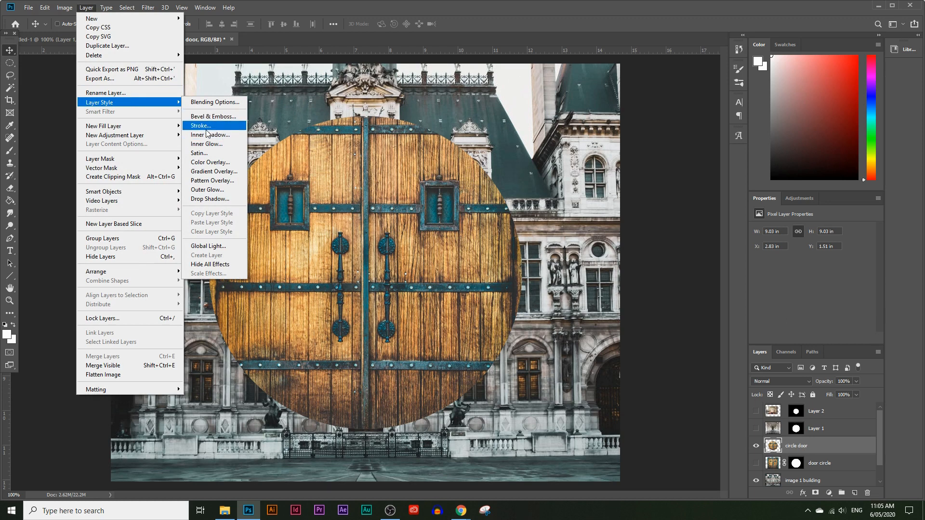
pyautogui.click(221, 135)
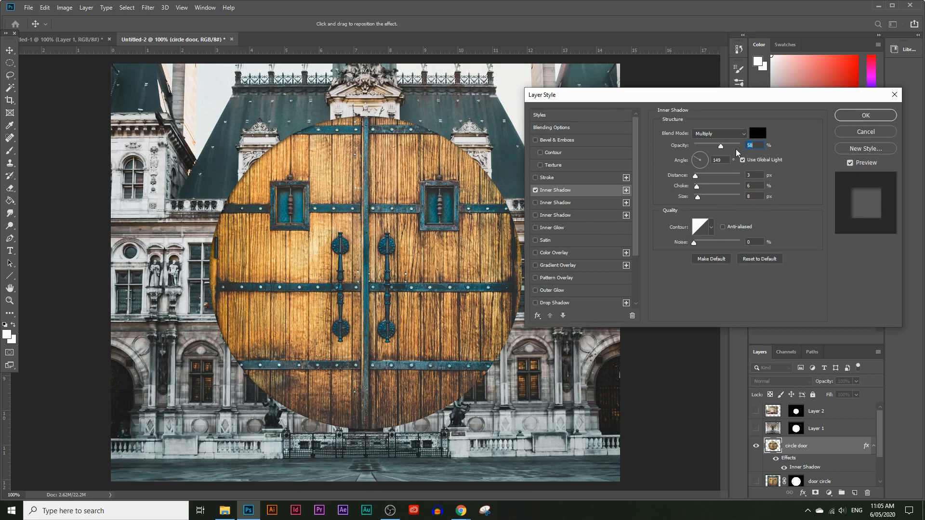
pyautogui.moveTo(762, 100); pyautogui.dragTo(704, 163)
pyautogui.moveTo(641, 241); pyautogui.dragTo(648, 240)
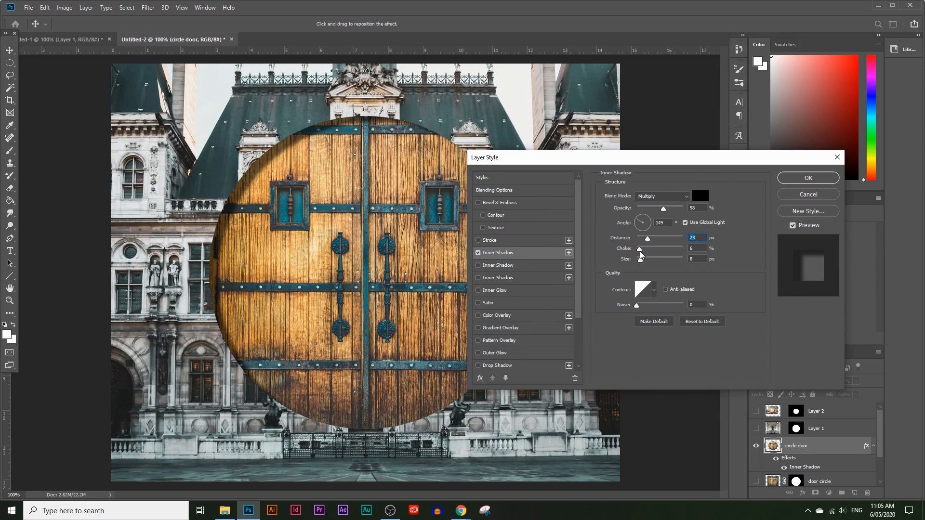
pyautogui.moveTo(641, 250); pyautogui.dragTo(687, 254)
pyautogui.moveTo(604, 157); pyautogui.dragTo(684, 136)
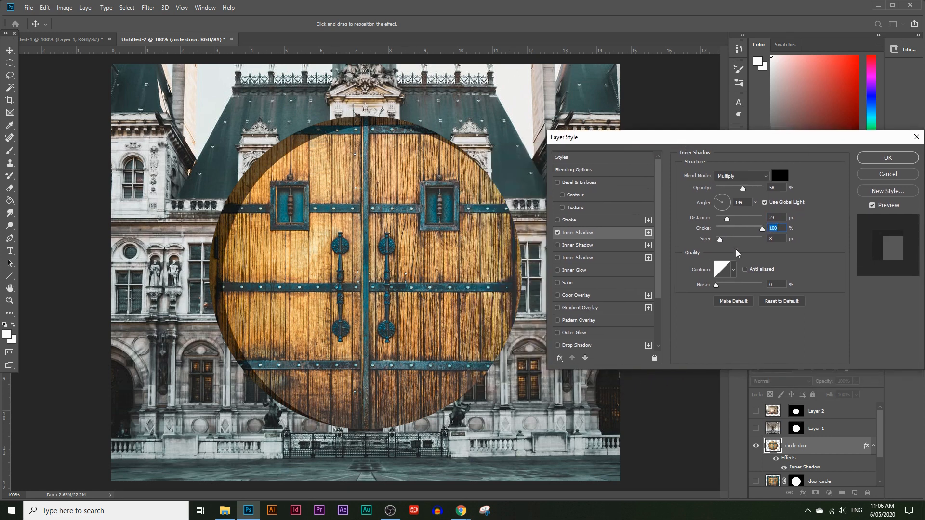
pyautogui.moveTo(758, 229); pyautogui.dragTo(729, 243)
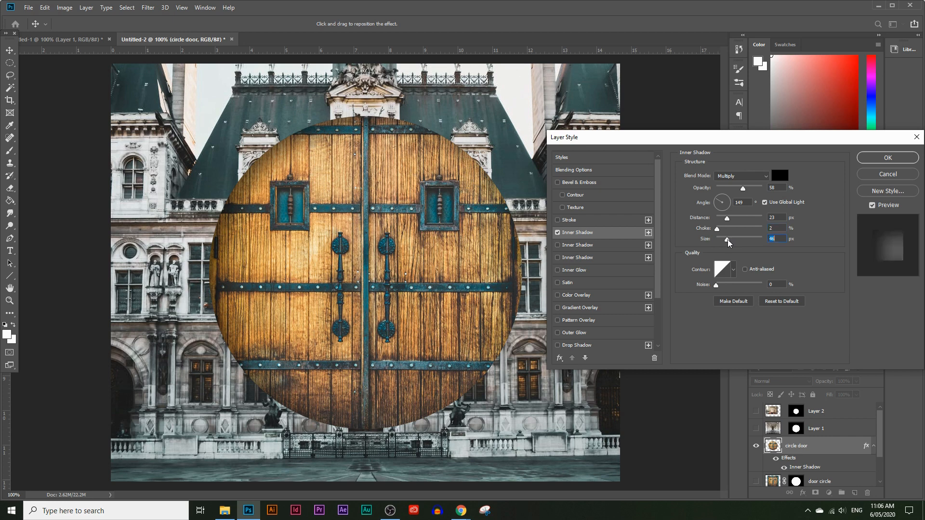
pyautogui.moveTo(745, 189)
pyautogui.mouseDown()
pyautogui.moveTo(758, 191)
pyautogui.moveTo(735, 190)
pyautogui.moveTo(747, 192)
pyautogui.mouseUp()
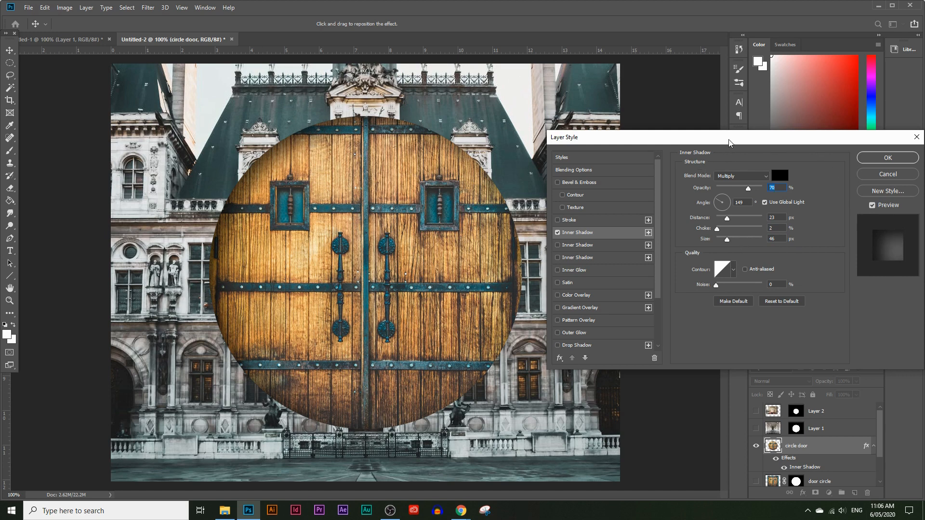
# Set the inner shadow's angle to -168° and move the Layer Style dialog clear of the door.
pyautogui.moveTo(729, 143); pyautogui.dragTo(532, 155)
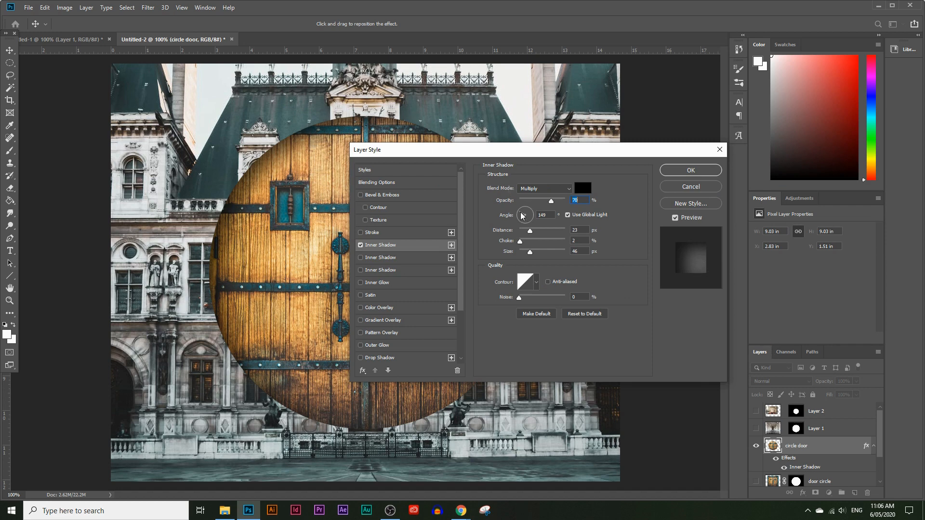
pyautogui.moveTo(518, 216)
pyautogui.mouseDown()
pyautogui.moveTo(523, 208)
pyautogui.moveTo(531, 226)
pyautogui.moveTo(525, 214)
pyautogui.mouseUp()
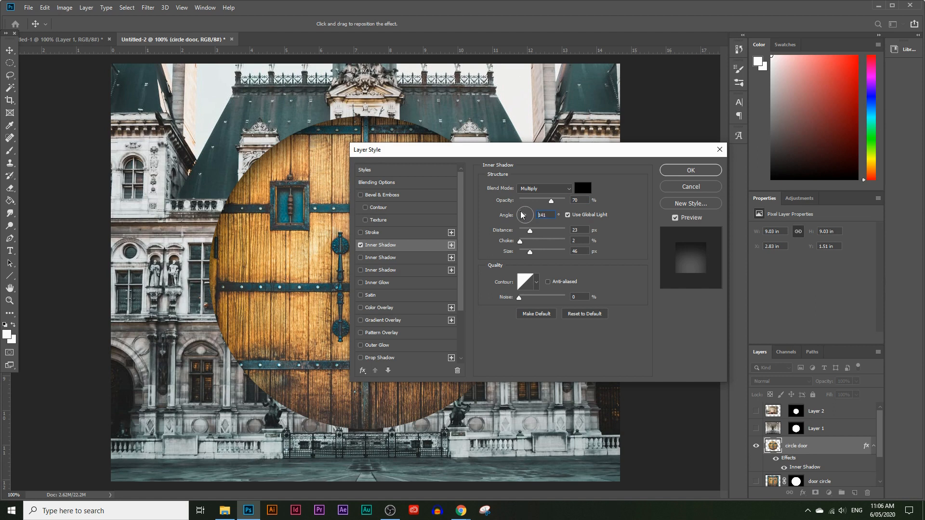
pyautogui.click(520, 218)
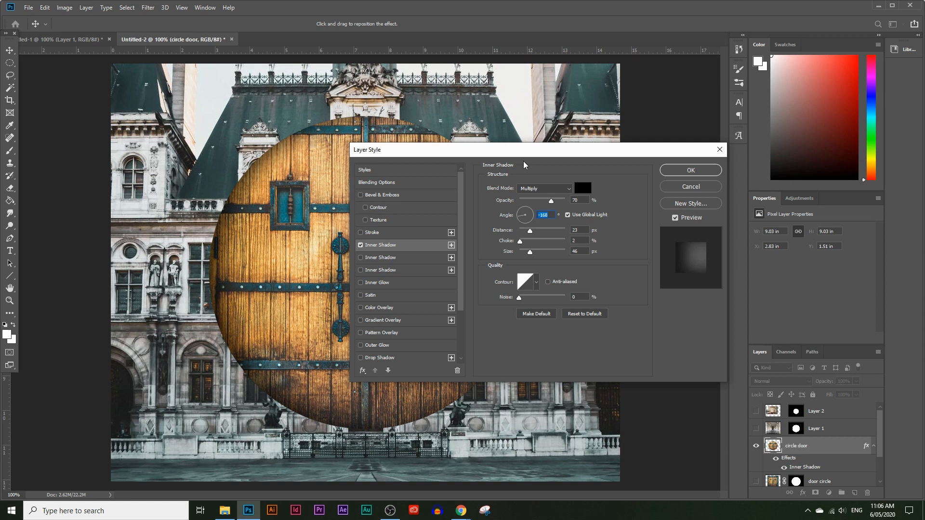
pyautogui.moveTo(556, 151); pyautogui.dragTo(731, 120)
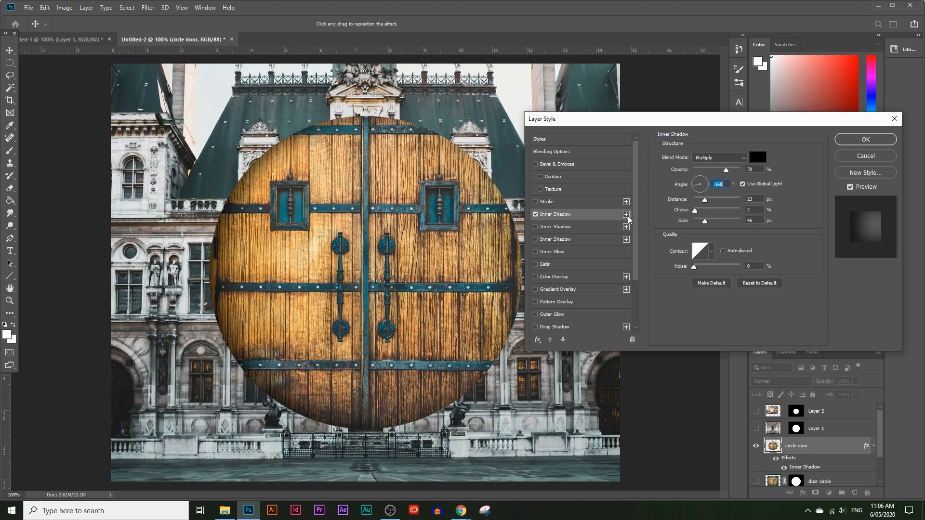
# Add a second Inner Shadow with a 7 px size and a 4 px distance.
pyautogui.click(626, 215)
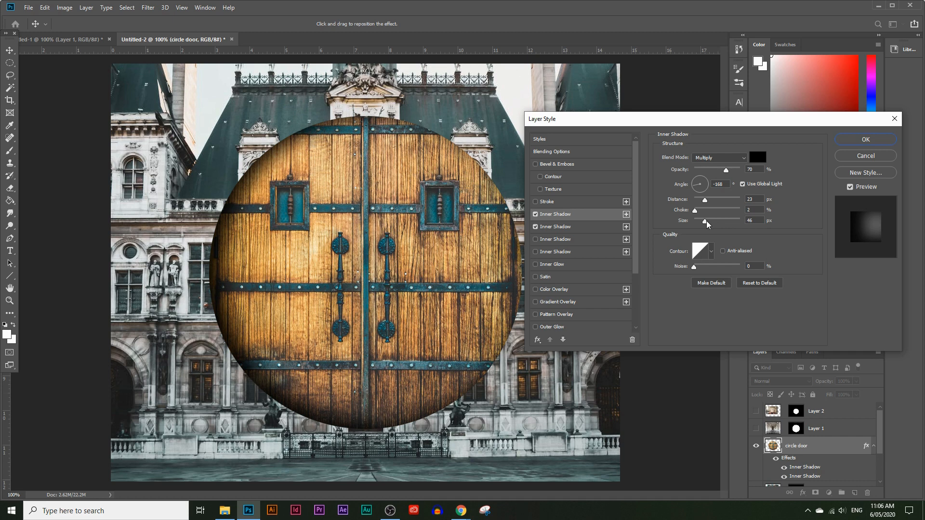
pyautogui.moveTo(707, 224); pyautogui.dragTo(699, 224)
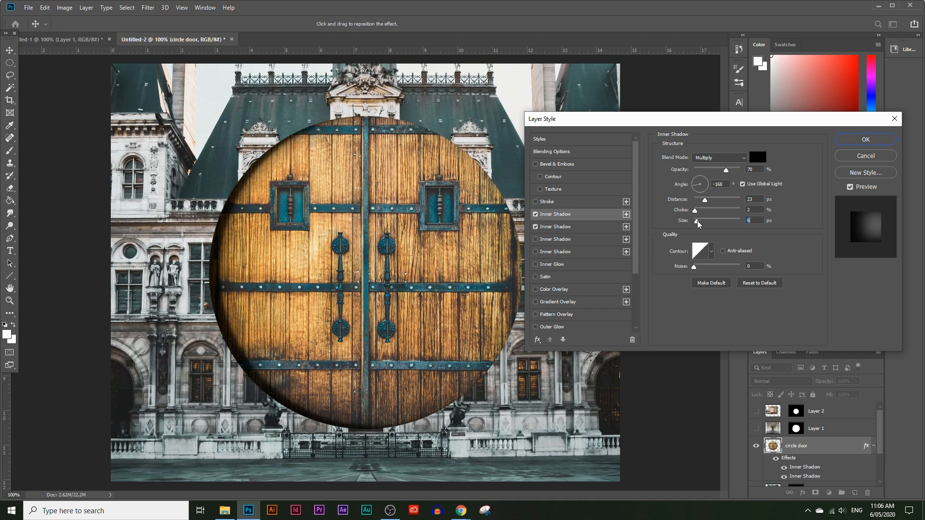
pyautogui.moveTo(706, 204); pyautogui.dragTo(697, 201)
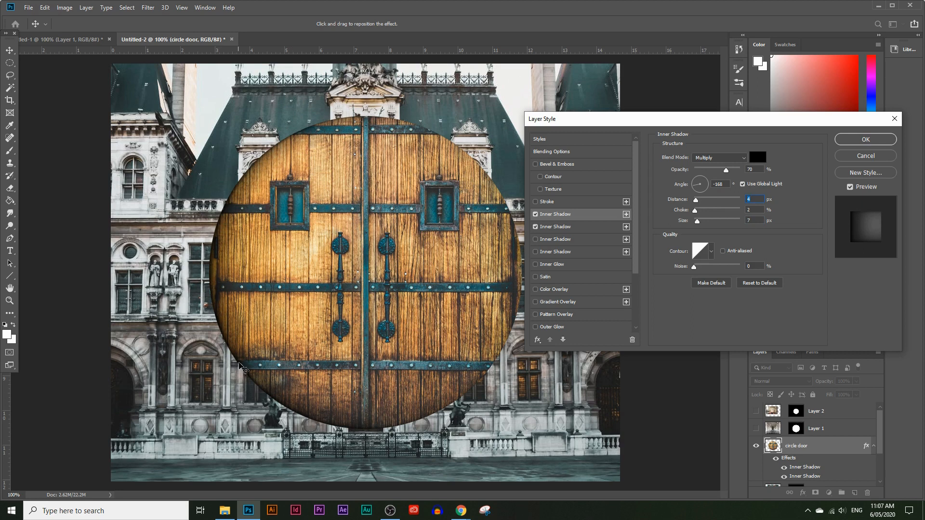
# Set the distance of the original 46 px inner shadow to 38 px.
pyautogui.click(535, 214)
pyautogui.click(604, 227)
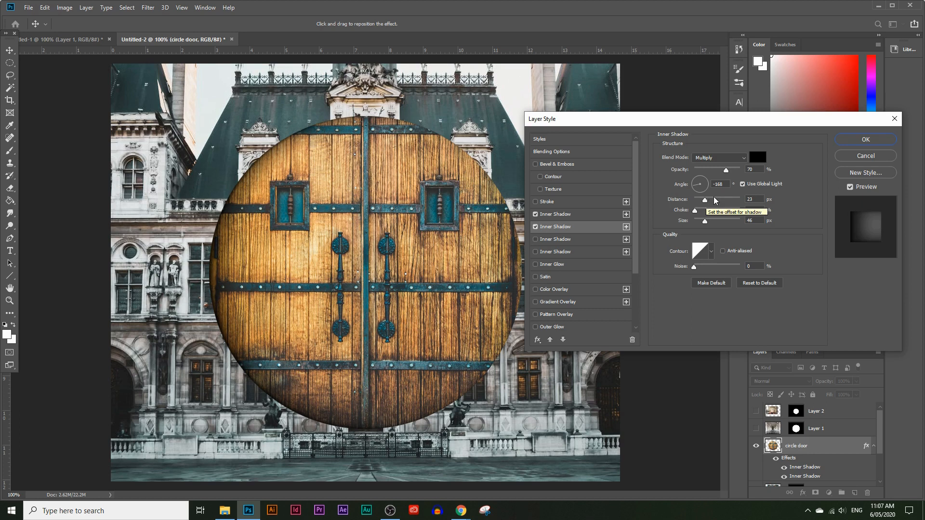
pyautogui.moveTo(705, 202); pyautogui.dragTo(712, 203)
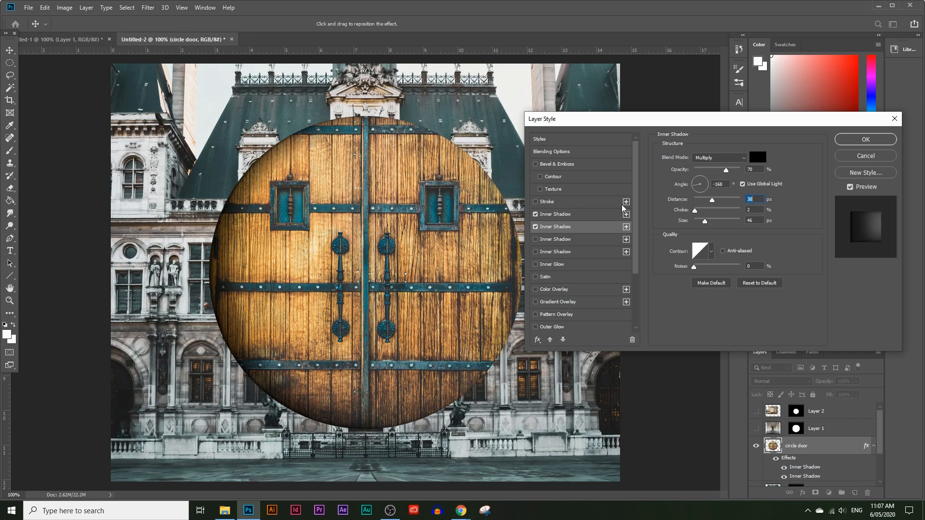
pyautogui.scroll(-3, 596, 283)
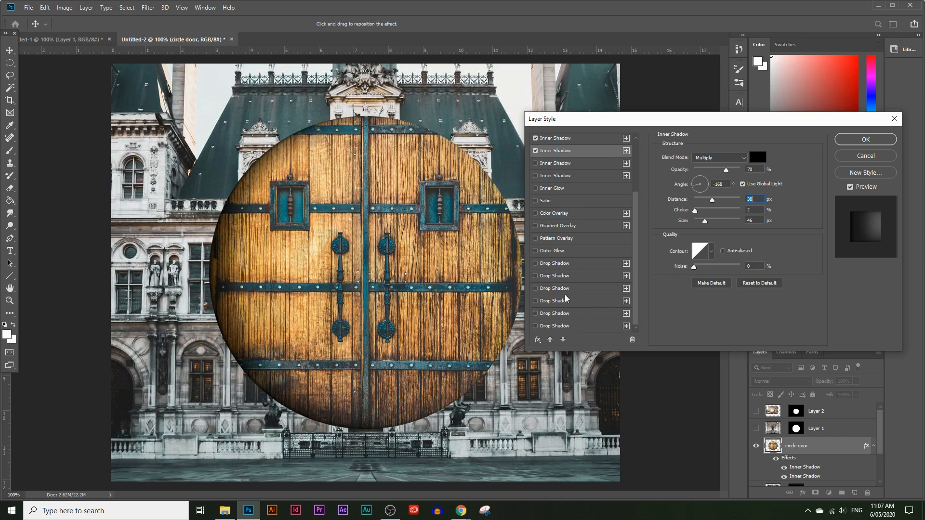
# Turn on a Drop Shadow for the circle door layer and add a second Drop Shadow instance.
pyautogui.click(535, 264)
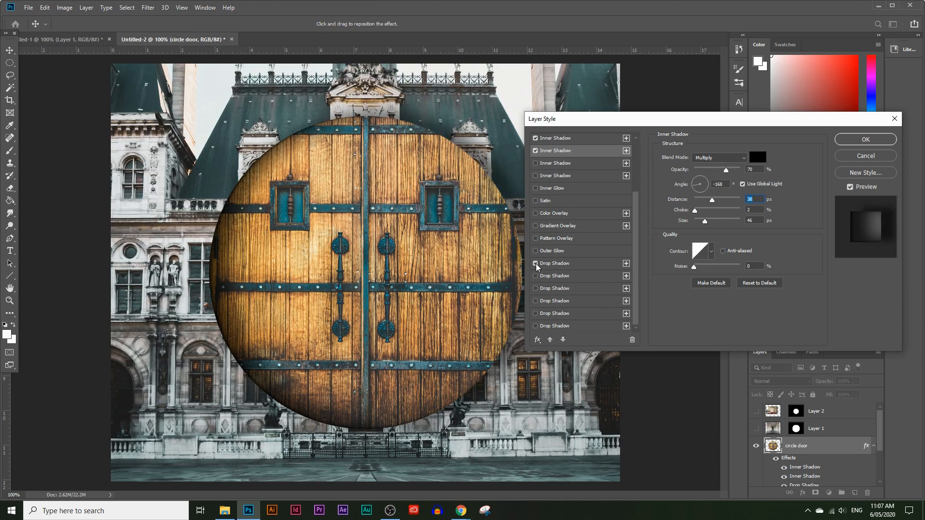
pyautogui.moveTo(604, 124); pyautogui.dragTo(679, 127)
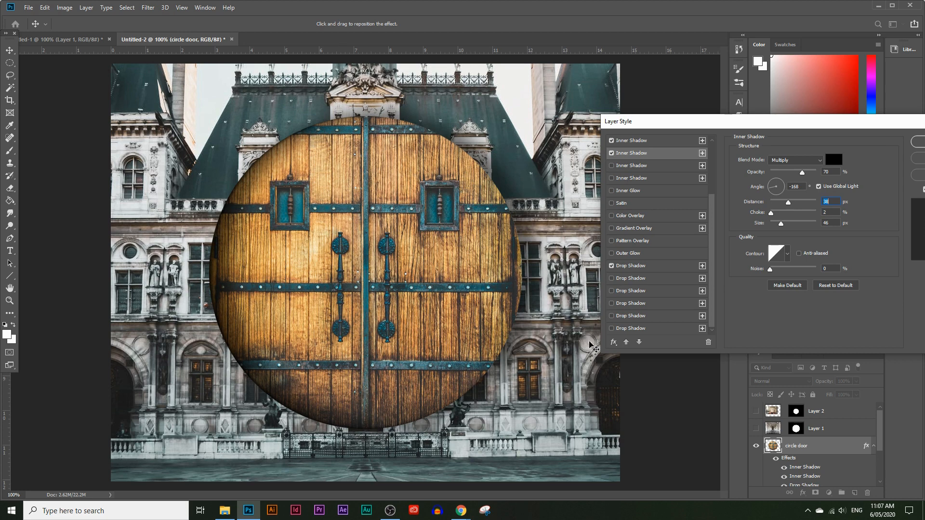
pyautogui.moveTo(662, 124); pyautogui.dragTo(594, 117)
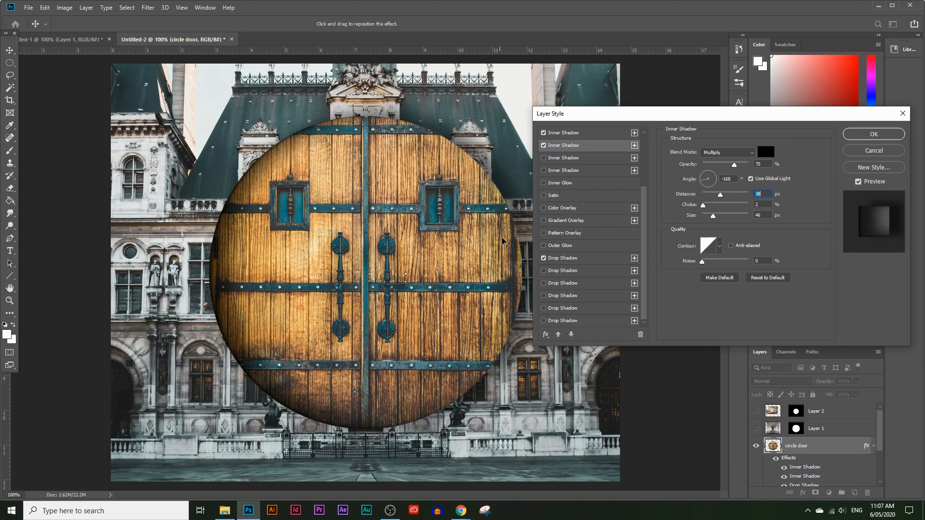
pyautogui.click(634, 259)
pyautogui.moveTo(617, 117); pyautogui.dragTo(610, 137)
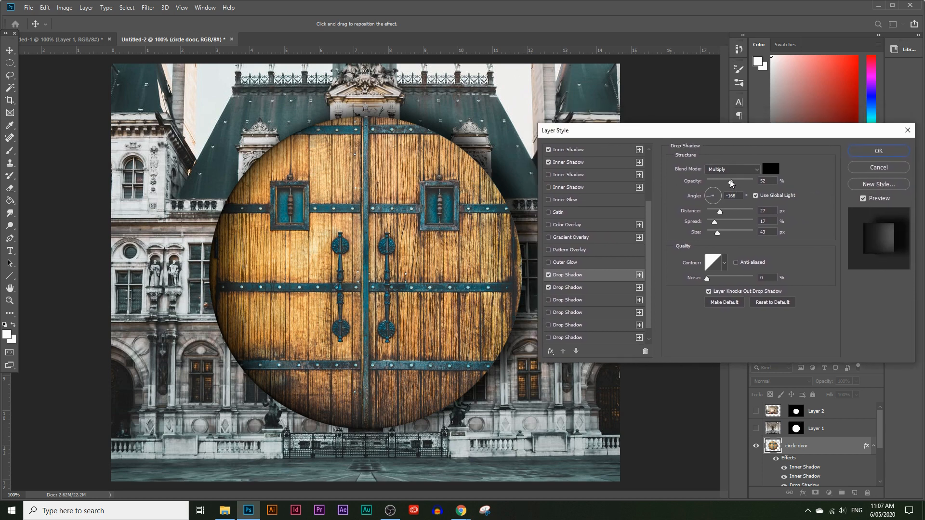
# Set the added drop shadow to 7 px distance, 7% spread and 7 px size, and fine-tune its opacity to just under 60%.
pyautogui.moveTo(726, 181); pyautogui.dragTo(740, 181)
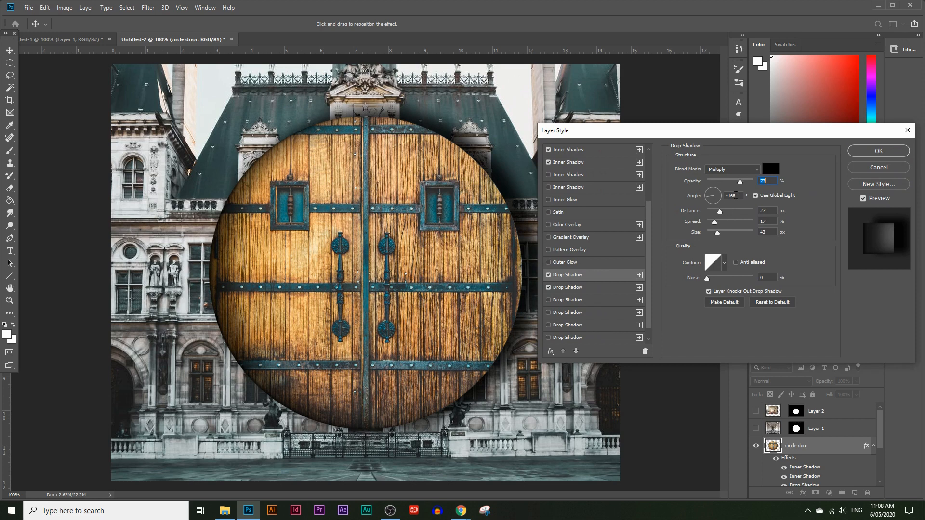
pyautogui.moveTo(720, 214)
pyautogui.mouseDown()
pyautogui.moveTo(709, 214)
pyautogui.moveTo(708, 234)
pyautogui.moveTo(711, 225)
pyautogui.mouseUp()
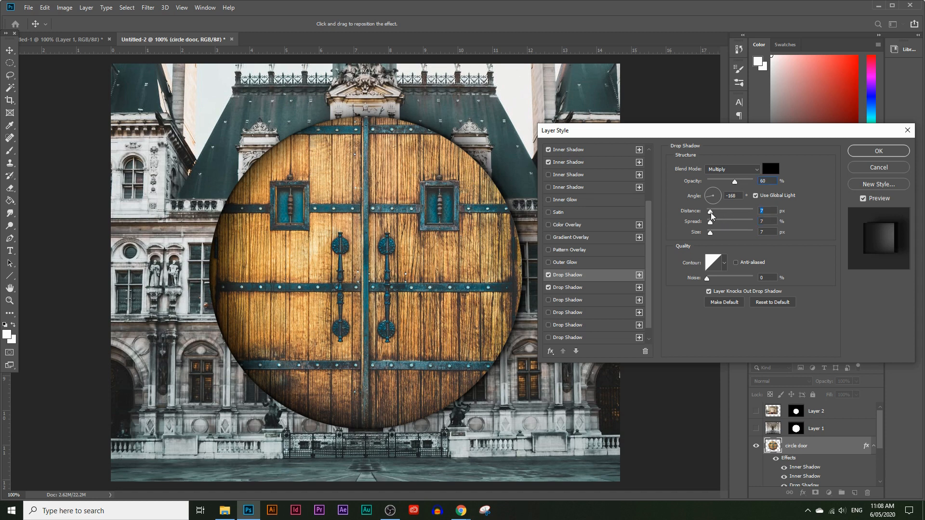
pyautogui.click(551, 276)
pyautogui.click(551, 276)
pyautogui.moveTo(736, 184); pyautogui.dragTo(732, 183)
pyautogui.moveTo(793, 134); pyautogui.dragTo(666, 112)
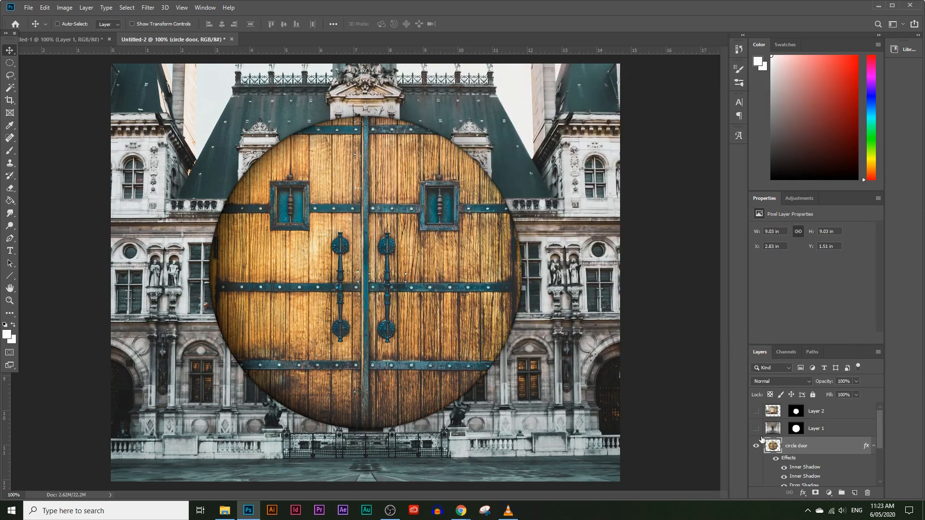
# Show Layer 1 and rename it hallway, nudging its image slightly upward inside the door.
pyautogui.click(755, 428)
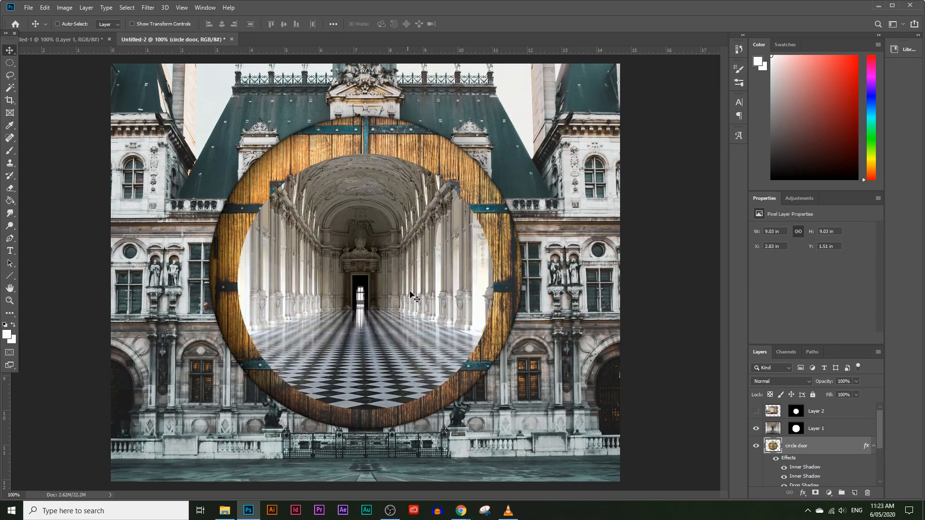
pyautogui.doubleClick(814, 428)
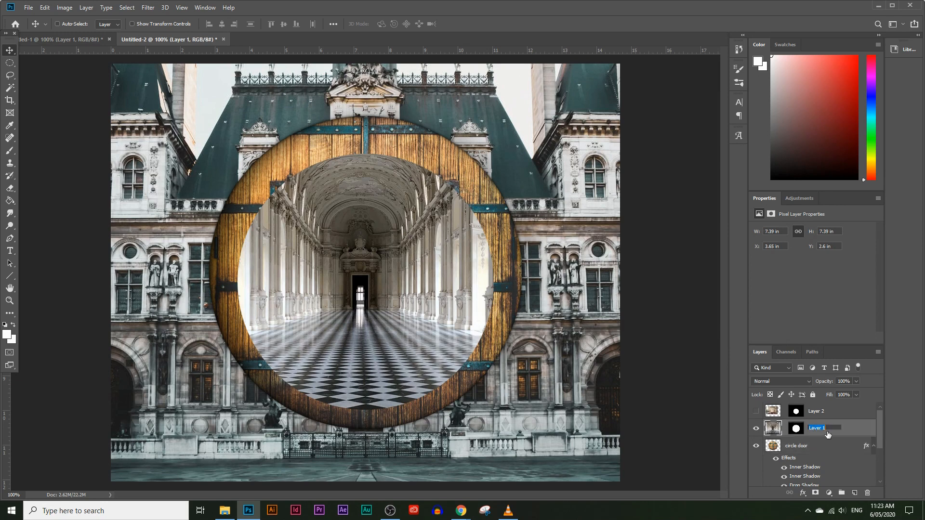
pyautogui.write('hallway')
pyautogui.press('Return')
pyautogui.moveTo(310, 239)
pyautogui.mouseDown()
pyautogui.moveTo(353, 253)
pyautogui.moveTo(309, 232)
pyautogui.mouseUp()
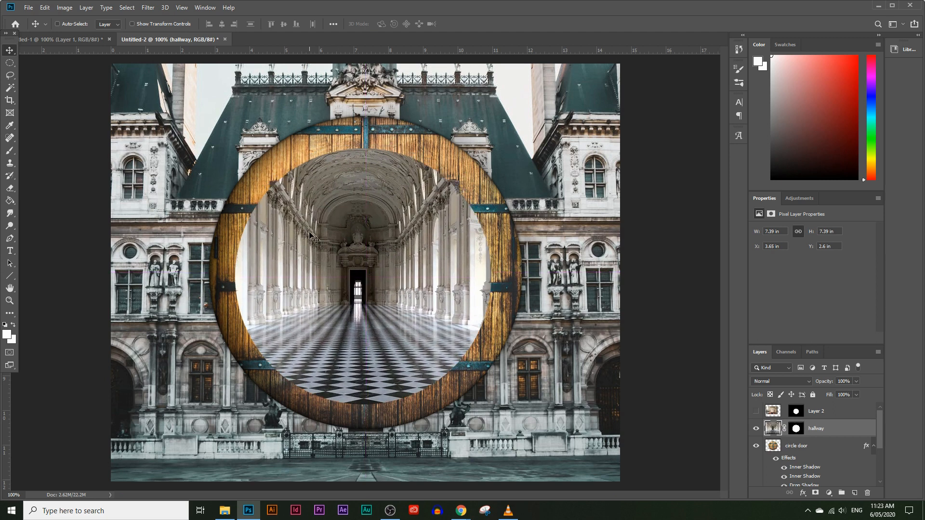
# Load the hallway layer's mask as a selection and paste a merged copy of that circle as a new layer.
pyautogui.keyDown('ctrl'); pyautogui.click(798, 434); pyautogui.keyUp('ctrl')
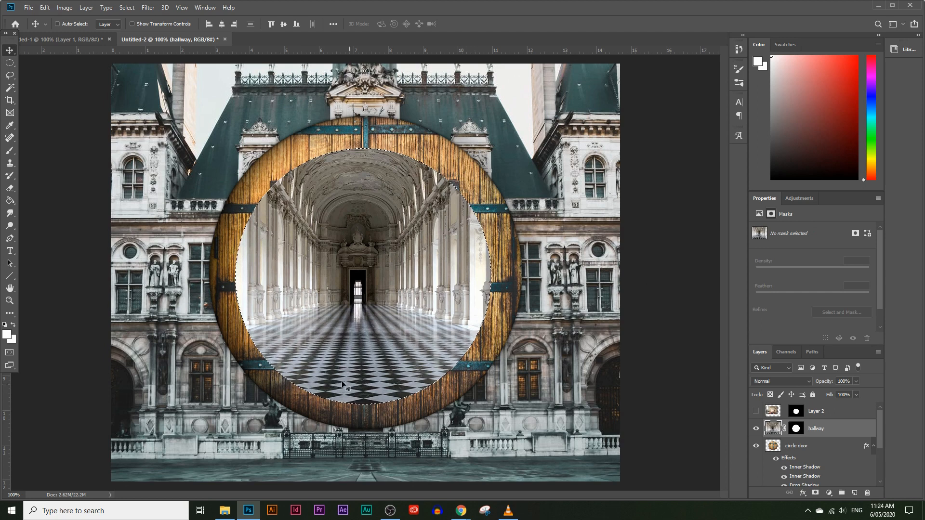
pyautogui.click(45, 7)
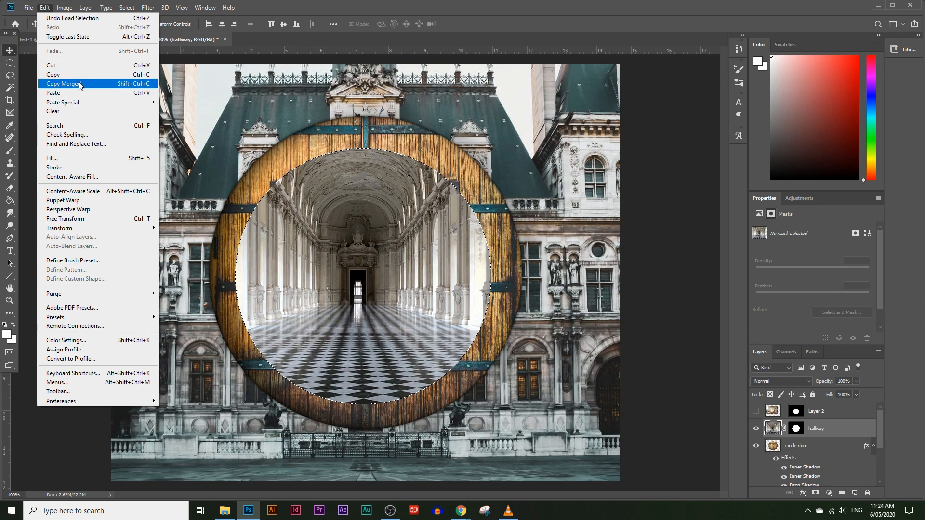
pyautogui.click(79, 86)
pyautogui.click(44, 7)
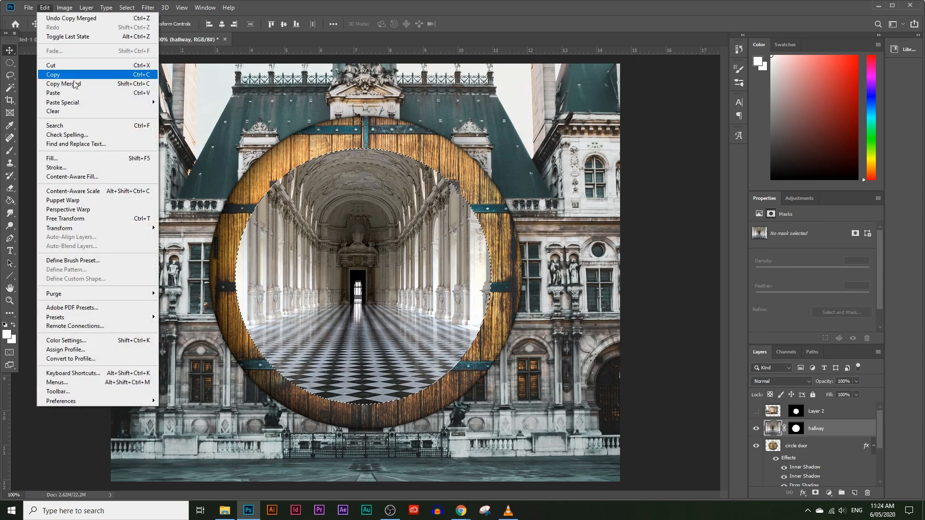
pyautogui.click(1, 84)
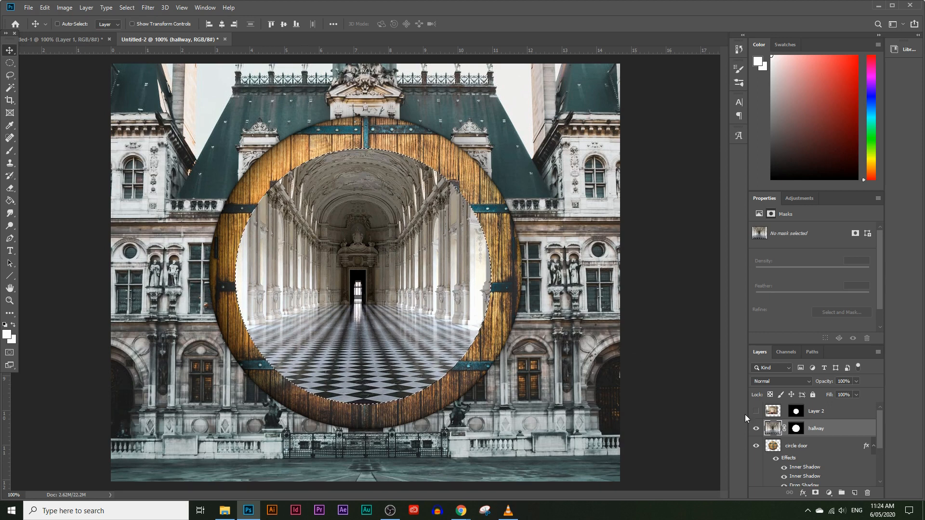
pyautogui.click(45, 7)
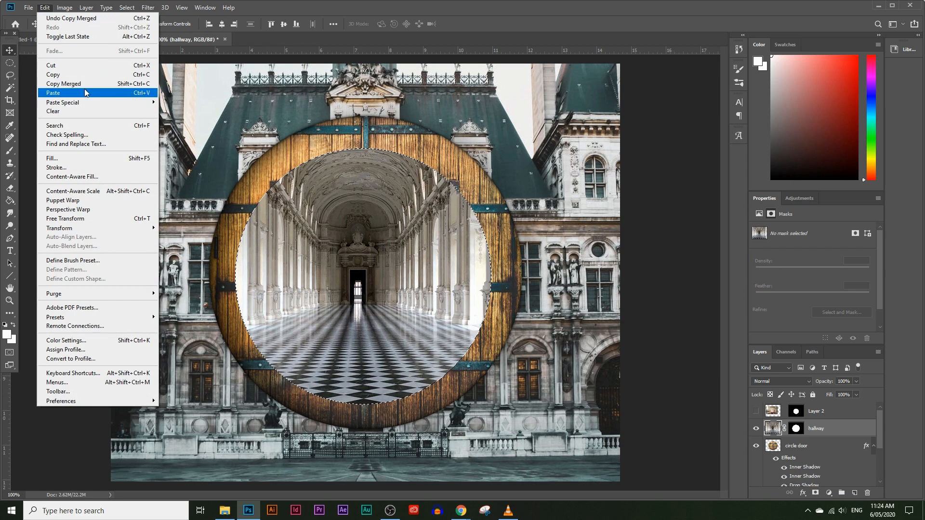
pyautogui.click(85, 90)
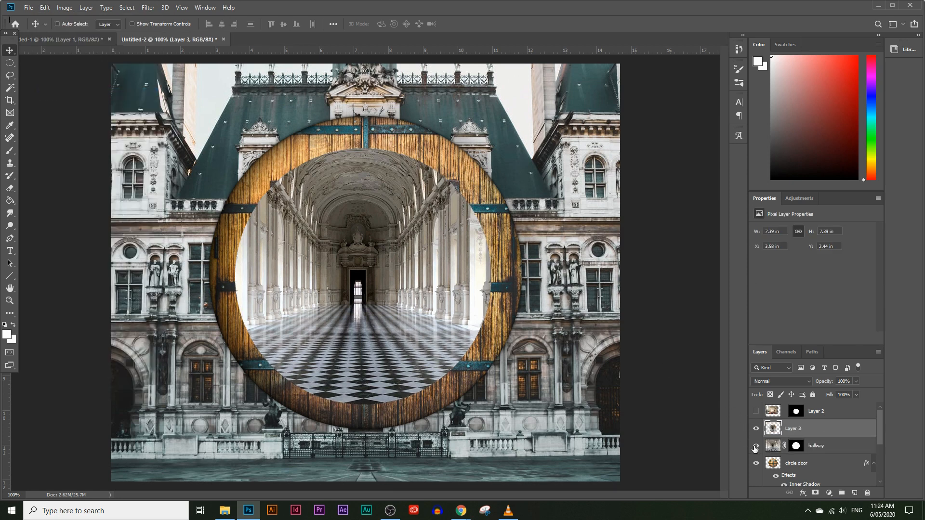
# Delete the masked hallway layer and rename the pasted circular layer hall way.
pyautogui.moveTo(818, 449); pyautogui.dragTo(868, 493)
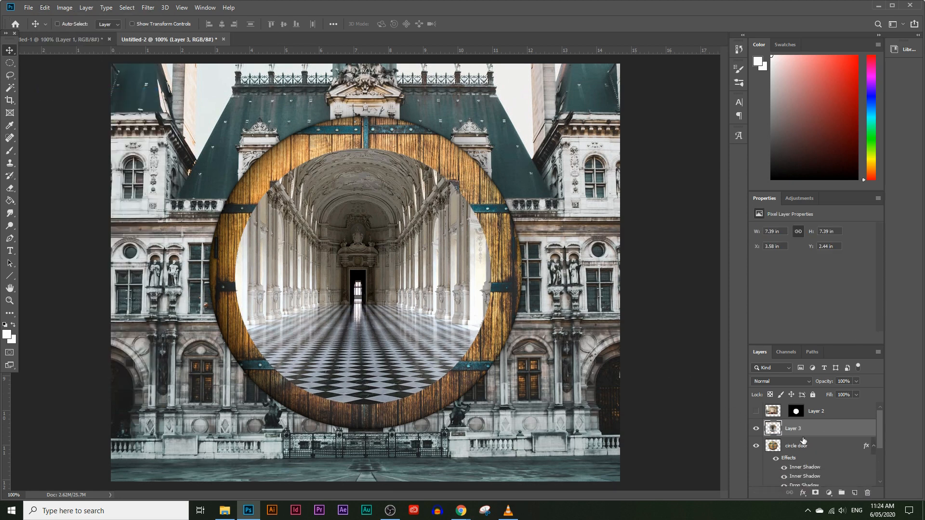
pyautogui.doubleClick(797, 434)
pyautogui.write('h')
pyautogui.click(833, 452)
pyautogui.scroll(-3, 832, 452)
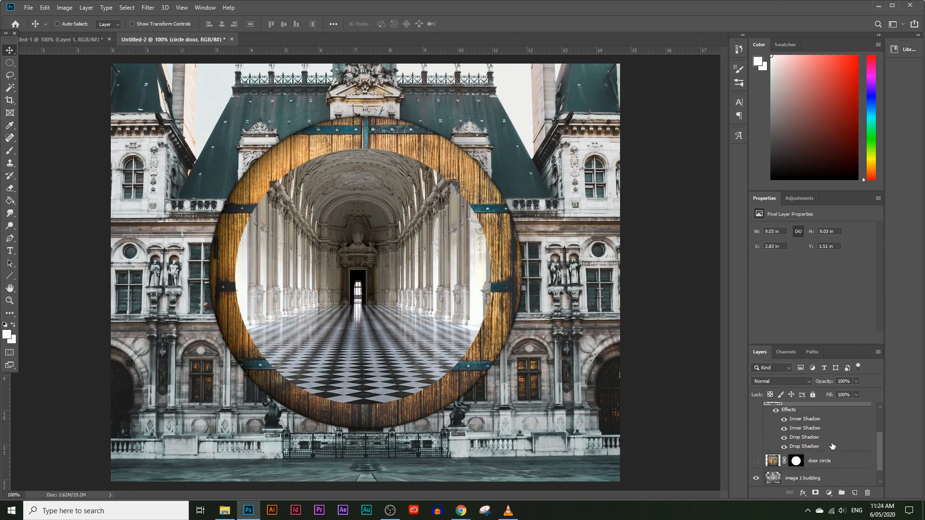
pyautogui.scroll(3, 833, 446)
pyautogui.click(813, 428)
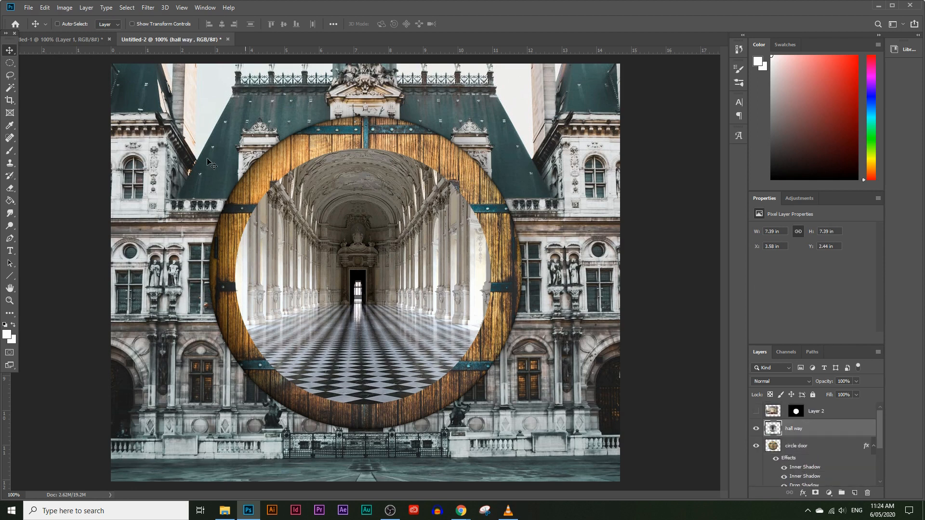
# Scale the hall way circle down to about 6.61 in and center it inside the wooden door.
pyautogui.moveTo(346, 239); pyautogui.dragTo(349, 235)
pyautogui.press('ctrl')
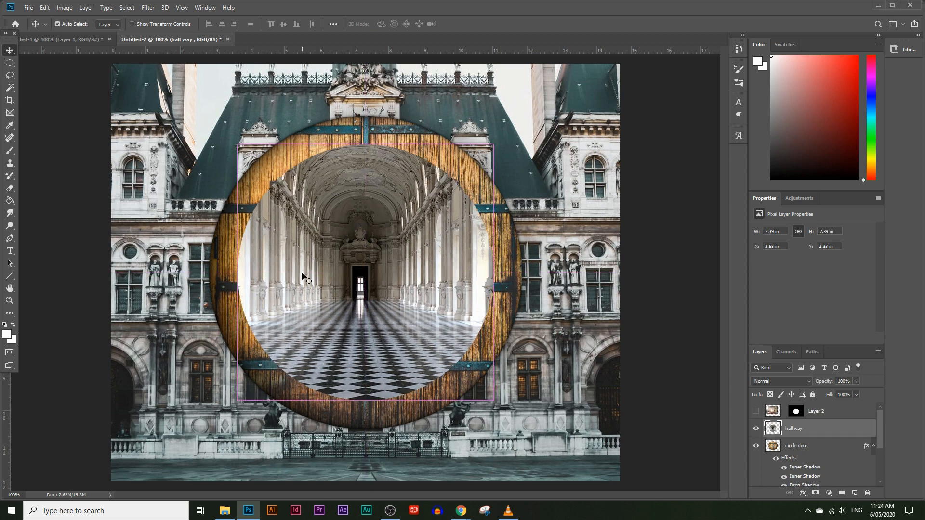
pyautogui.hotkey('ctrl', 't')
pyautogui.moveTo(362, 402); pyautogui.dragTo(366, 373)
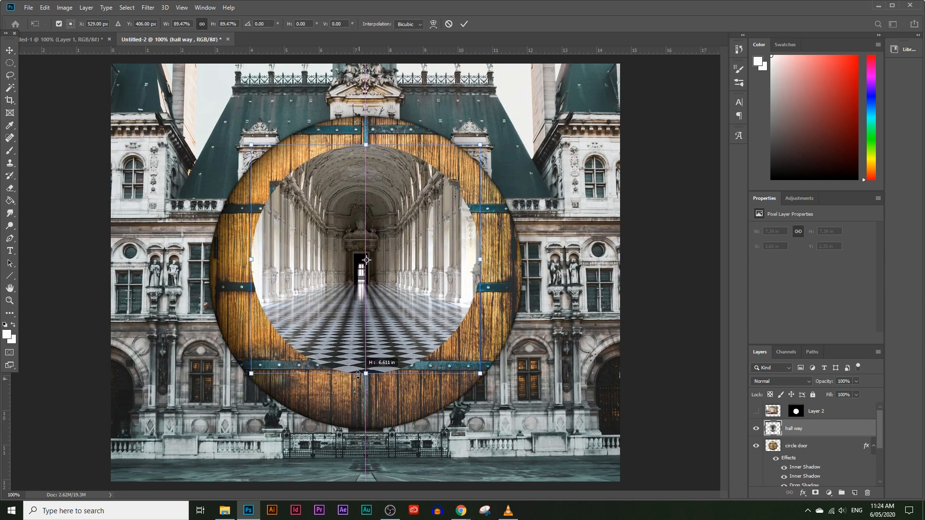
pyautogui.moveTo(388, 300); pyautogui.dragTo(391, 313)
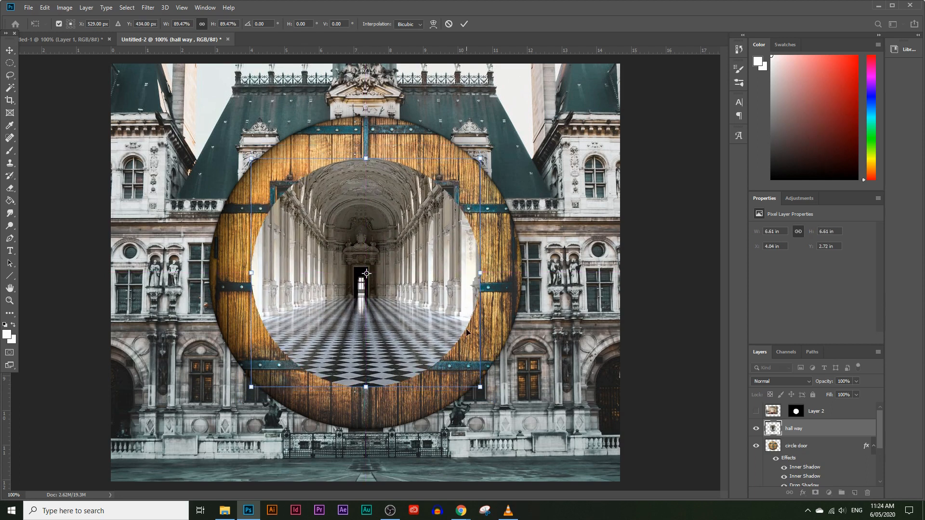
pyautogui.press('Return')
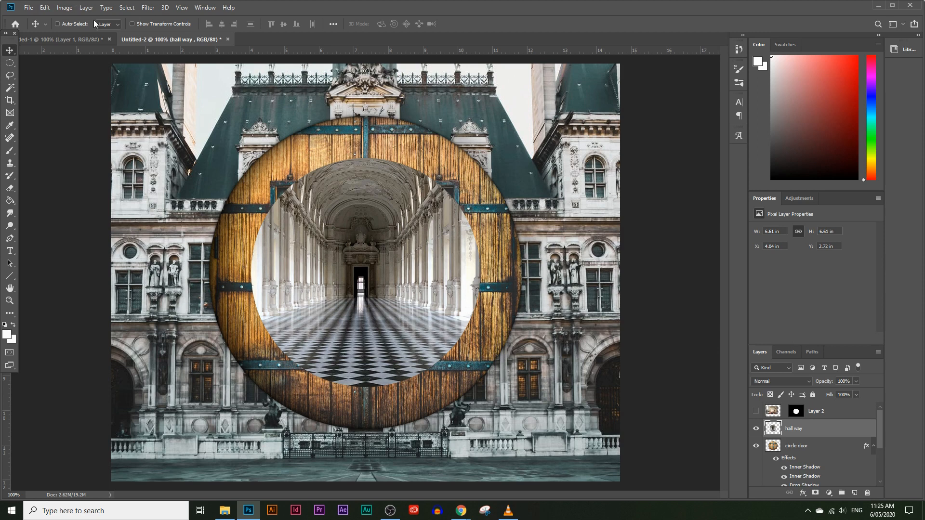
# Apply the first two Inner Shadow instances to the hall way layer, leaving the other two off.
pyautogui.click(86, 7)
pyautogui.moveTo(149, 98)
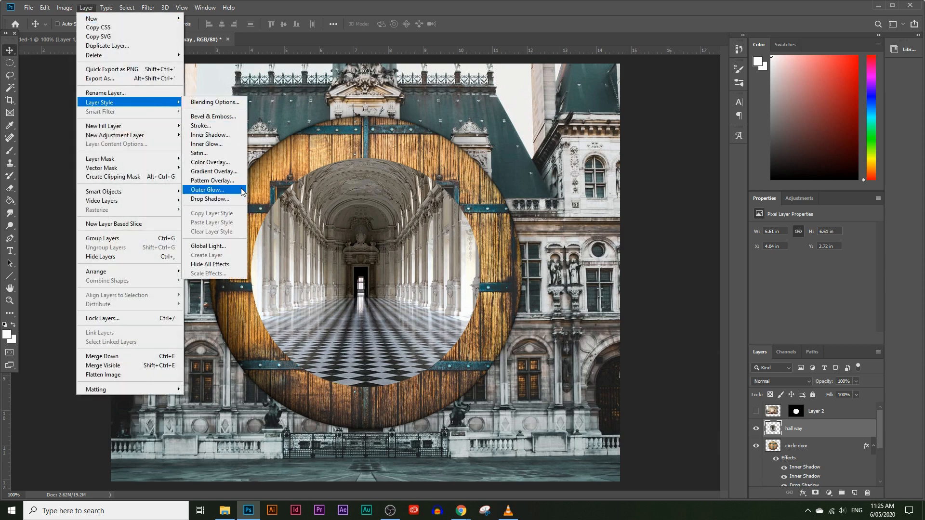
pyautogui.click(212, 134)
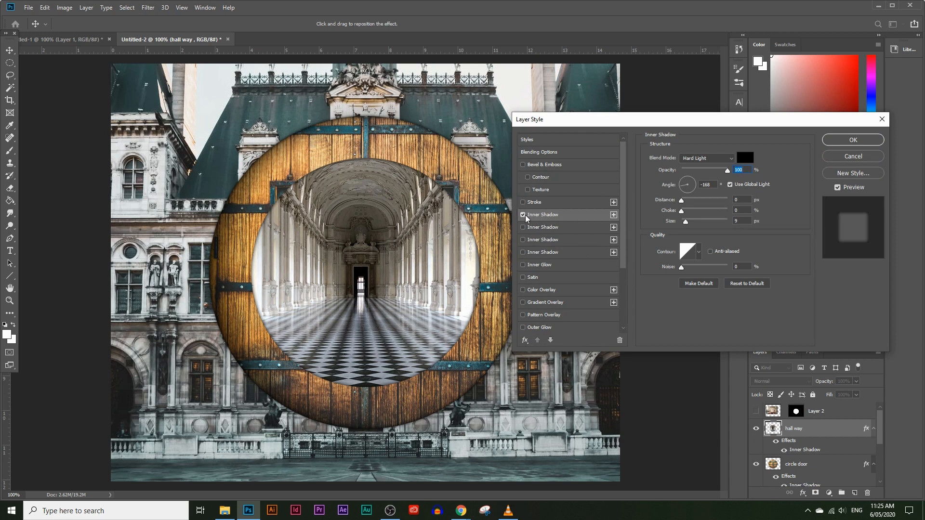
pyautogui.click(523, 215)
pyautogui.click(523, 227)
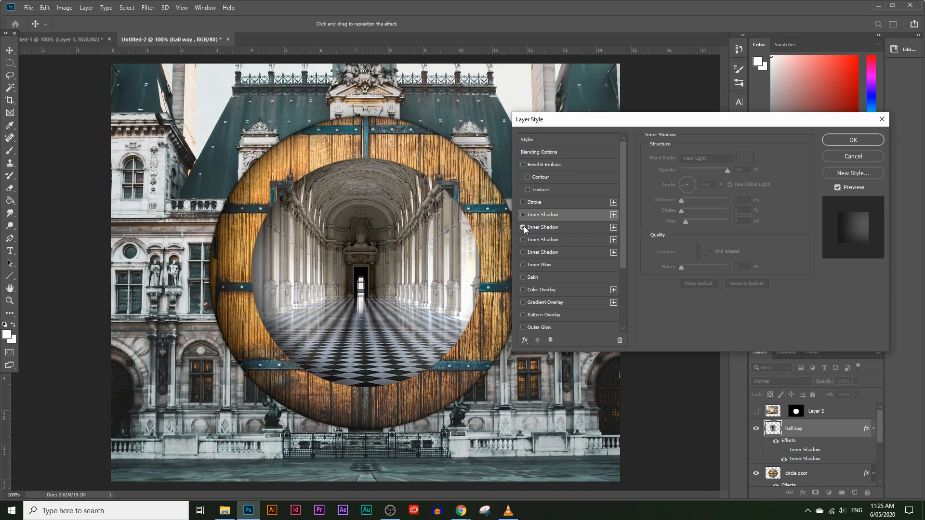
pyautogui.click(523, 240)
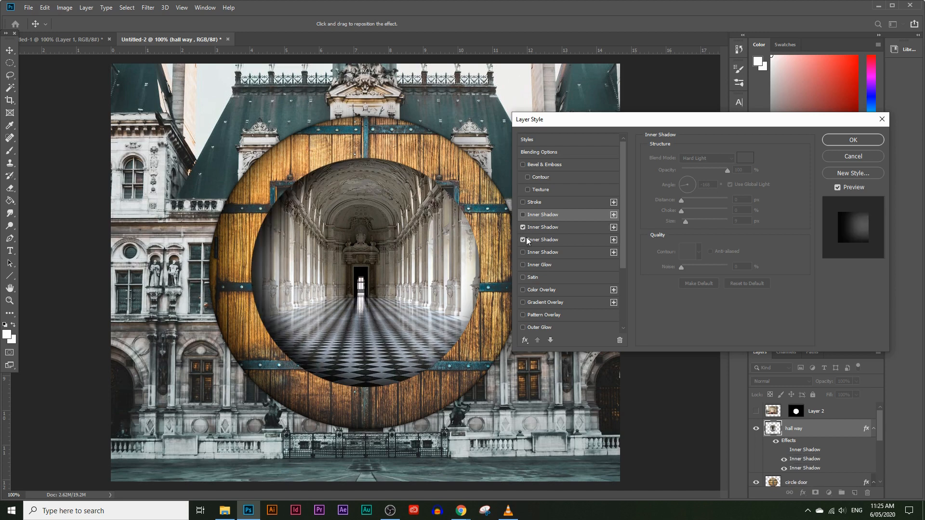
pyautogui.click(523, 240)
pyautogui.click(523, 253)
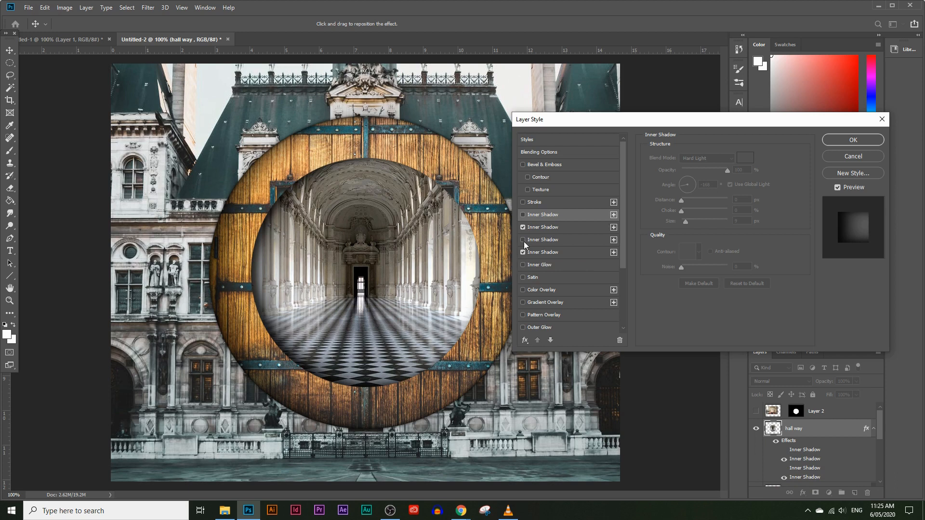
pyautogui.click(523, 215)
pyautogui.click(524, 253)
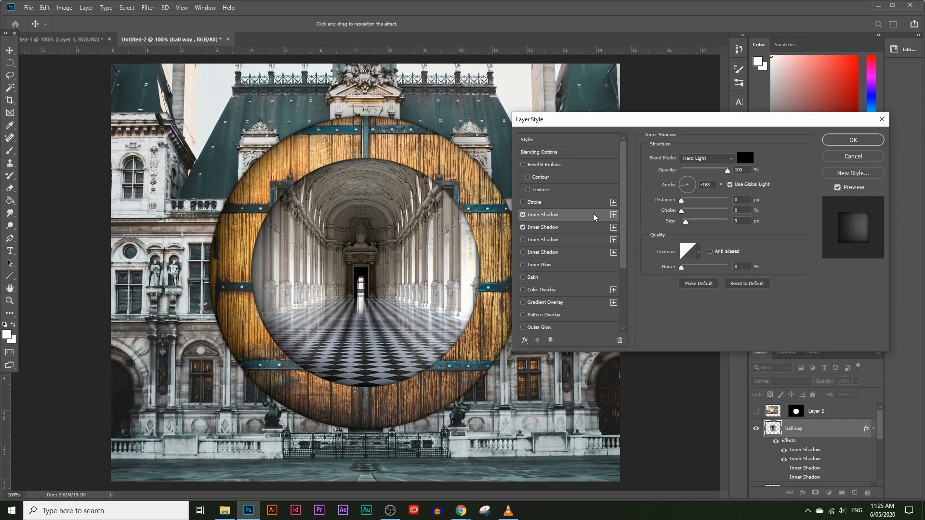
pyautogui.click(854, 140)
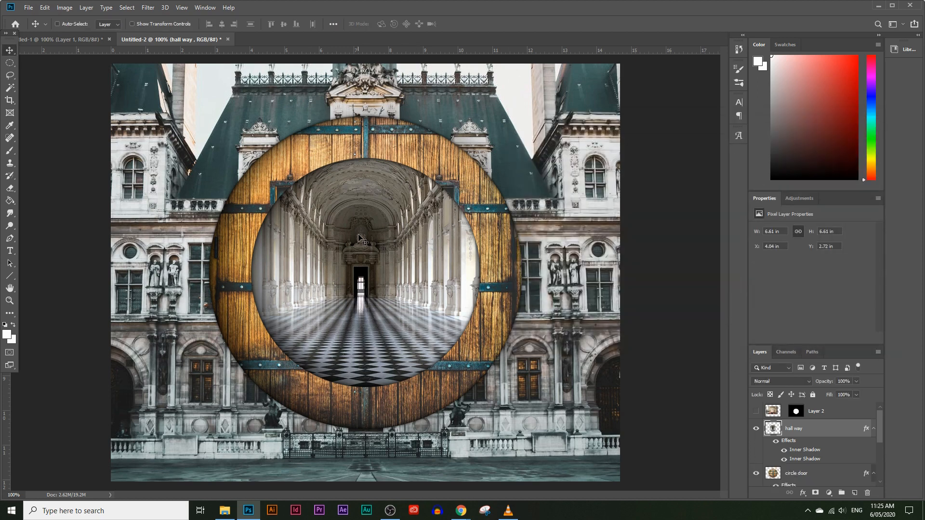
# Show Layer 2, load its mask as a selection, and paste a merged copy of the breakfast circle as a new layer.
pyautogui.click(756, 411)
pyautogui.click(848, 413)
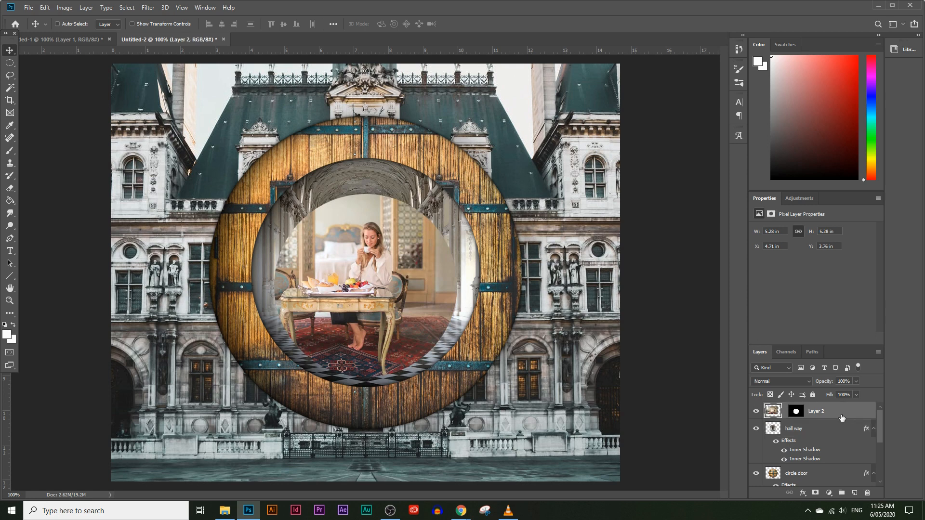
pyautogui.moveTo(802, 420); pyautogui.dragTo(799, 411)
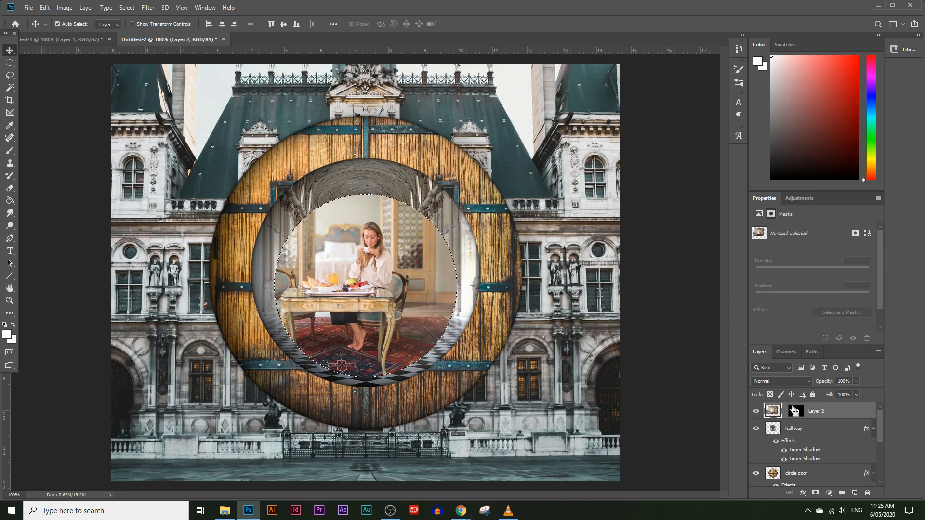
pyautogui.keyDown('ctrl'); pyautogui.click(797, 412); pyautogui.keyUp('ctrl')
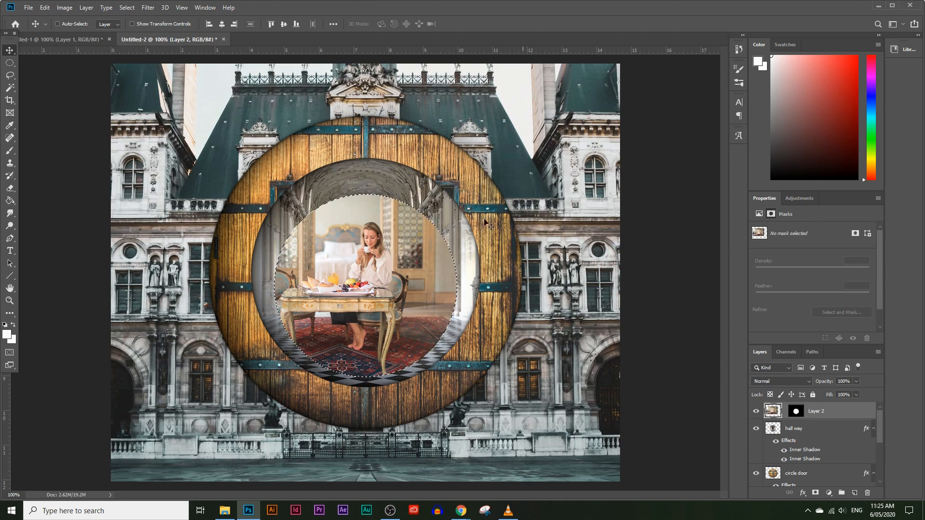
pyautogui.click(44, 7)
pyautogui.click(82, 85)
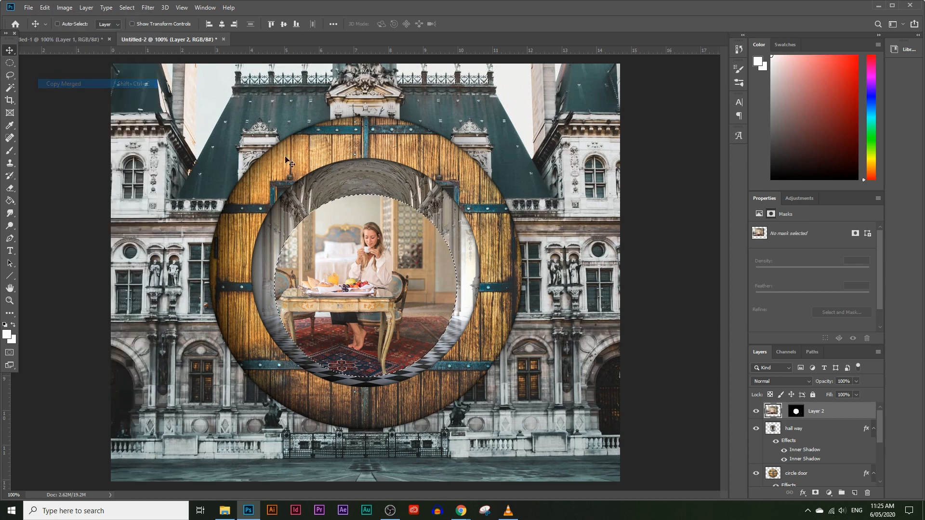
pyautogui.click(44, 7)
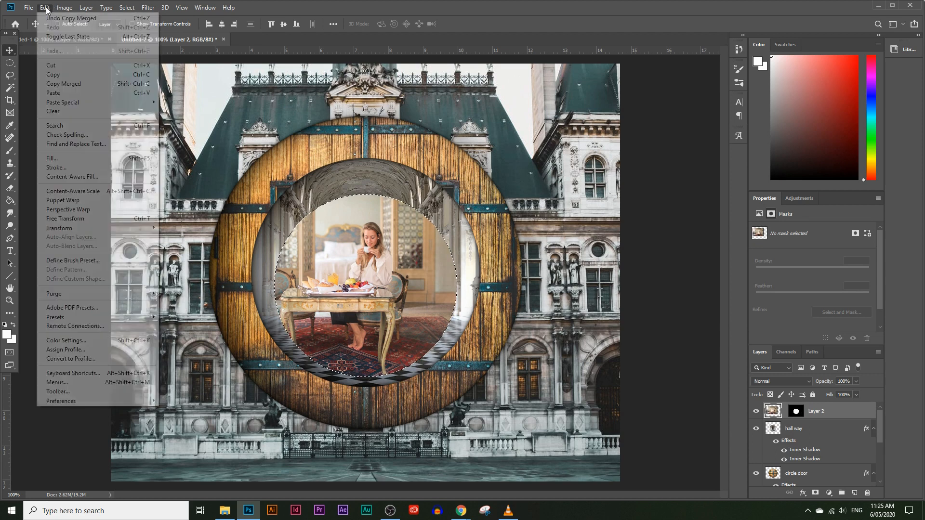
pyautogui.click(76, 93)
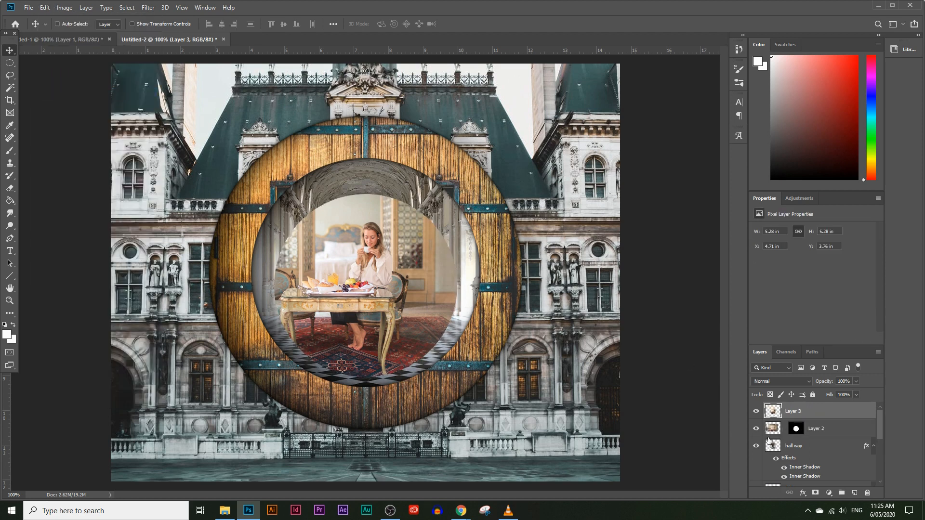
# Hide the masked Layer 2 and rename the pasted circular layer subject.
pyautogui.click(841, 433)
pyautogui.click(756, 428)
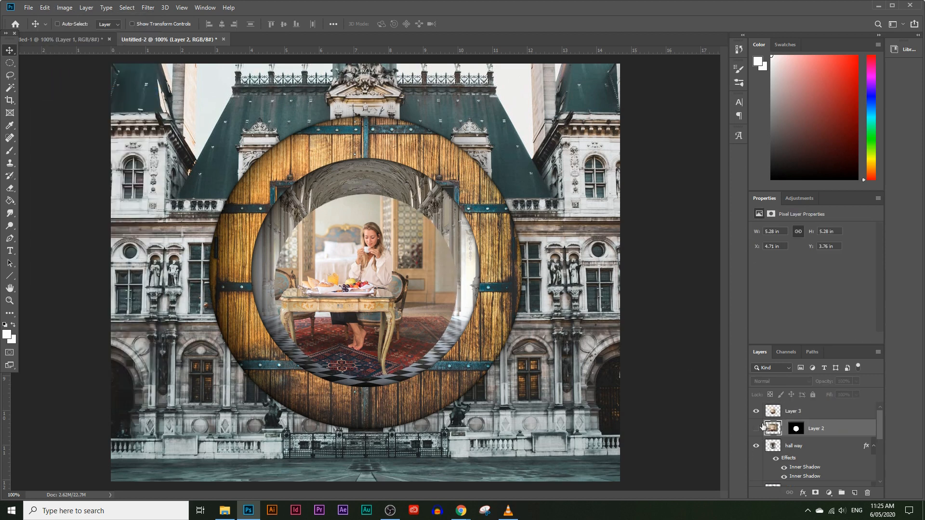
pyautogui.doubleClick(794, 411)
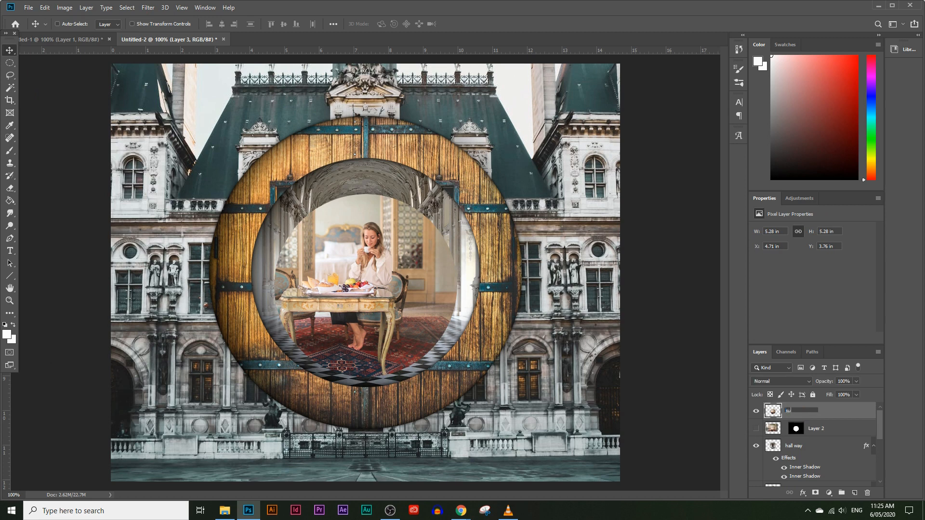
pyautogui.press('Return')
# Scale the subject circle down to about 4.43 in and position it inside the hallway circle.
pyautogui.moveTo(404, 298); pyautogui.dragTo(404, 284)
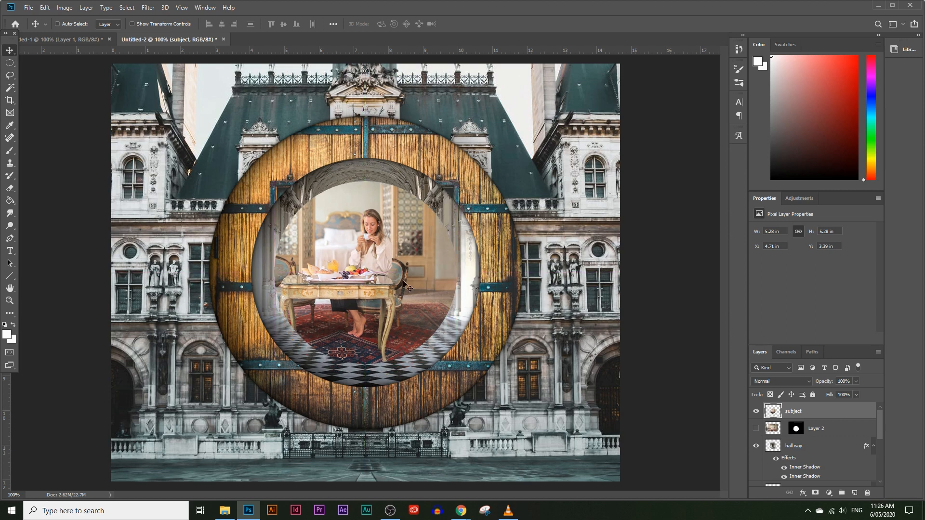
pyautogui.hotkey('ctrl', 't')
pyautogui.moveTo(367, 364); pyautogui.dragTo(379, 308)
pyautogui.press('Return')
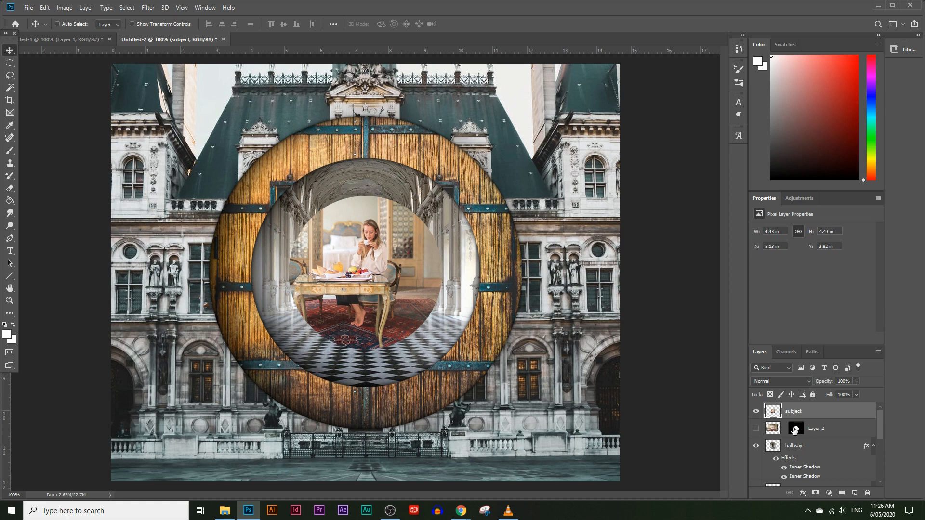
# Apply the first Inner Shadow instance to the subject layer, trying the second and third but leaving them off.
pyautogui.click(48, 8)
pyautogui.moveTo(82, 8)
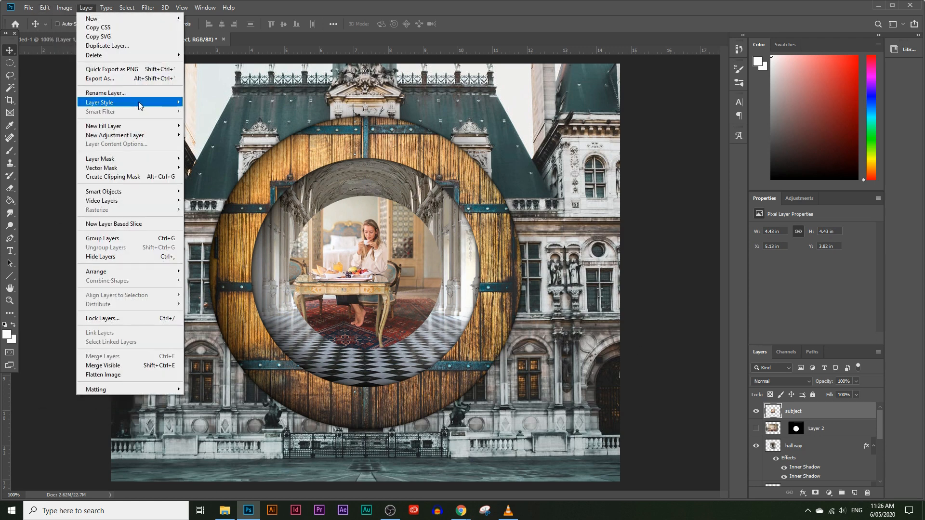
pyautogui.moveTo(135, 102)
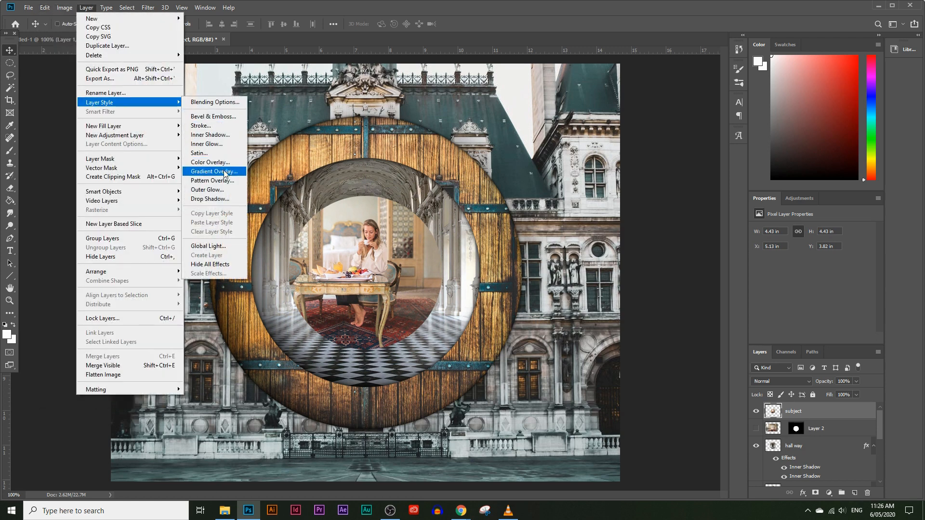
pyautogui.click(223, 135)
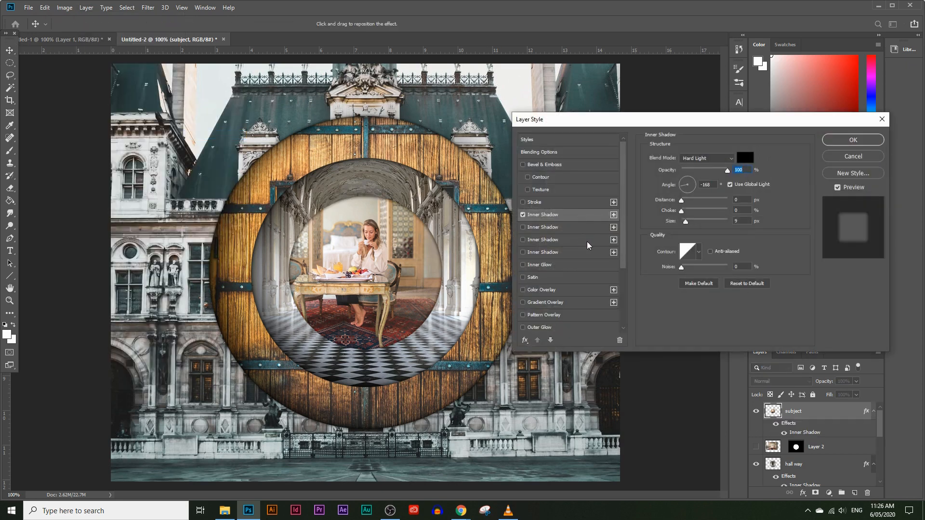
pyautogui.click(523, 227)
pyautogui.click(523, 227)
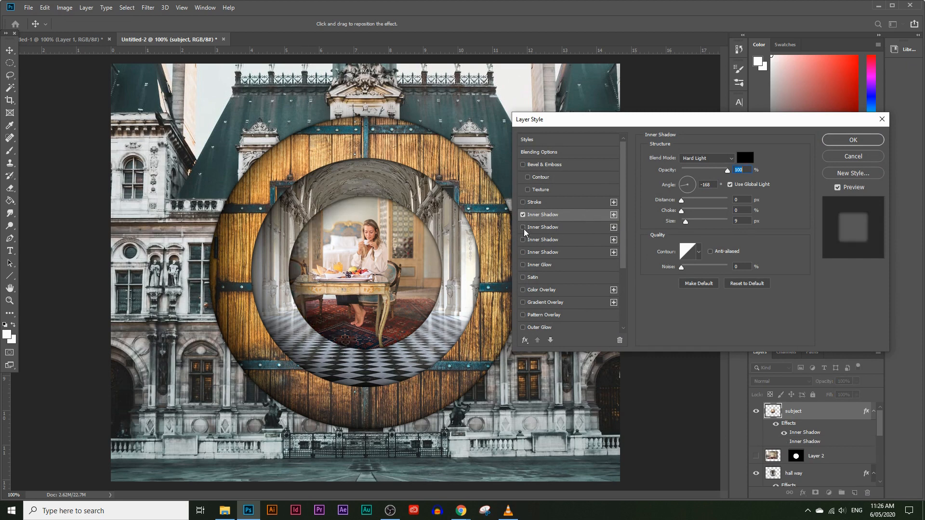
pyautogui.click(523, 240)
pyautogui.click(523, 239)
pyautogui.click(523, 239)
pyautogui.click(523, 239)
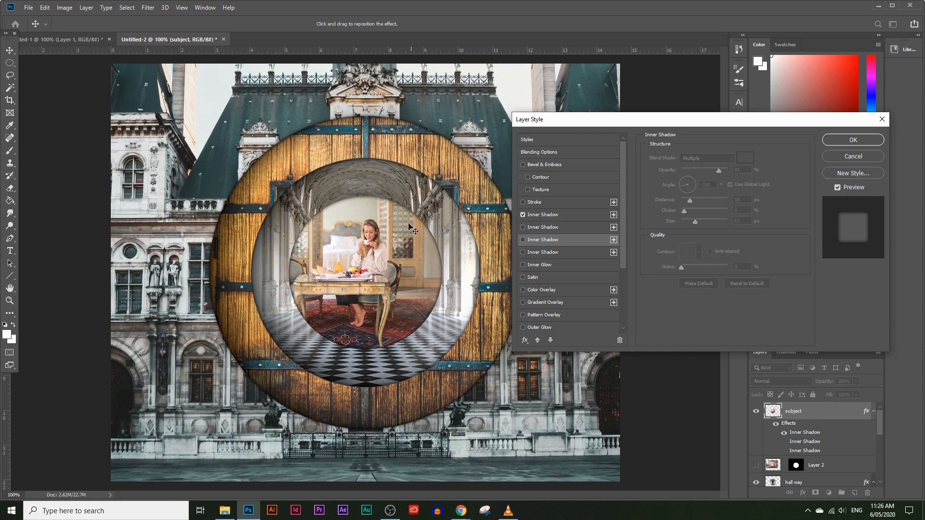
pyautogui.click(532, 215)
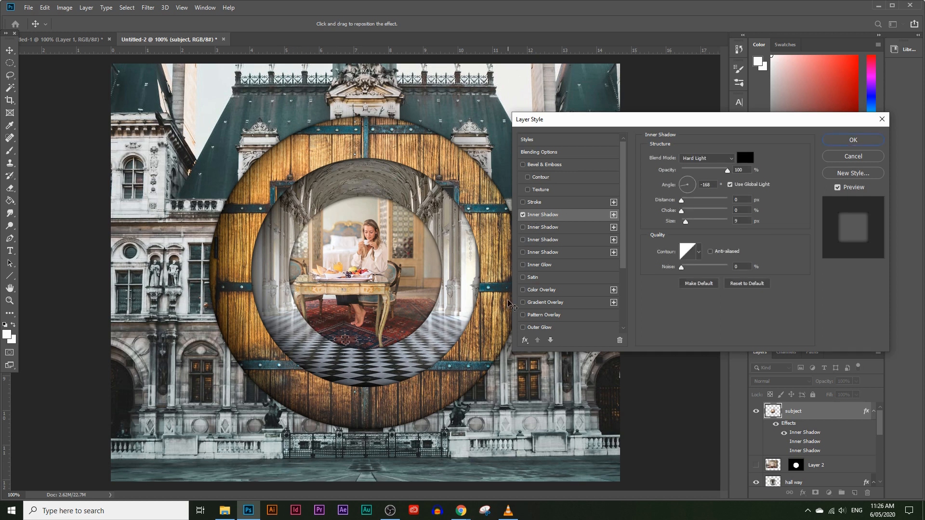
# Enable only the second Drop Shadow instance on the subject layer and accept the layer style.
pyautogui.scroll(-1, 562, 308)
pyautogui.scroll(-1, 559, 308)
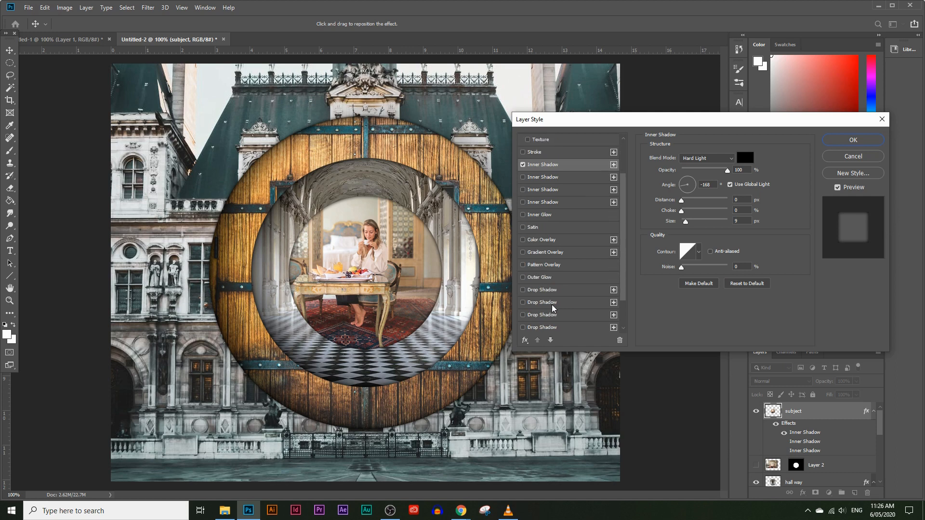
pyautogui.click(523, 290)
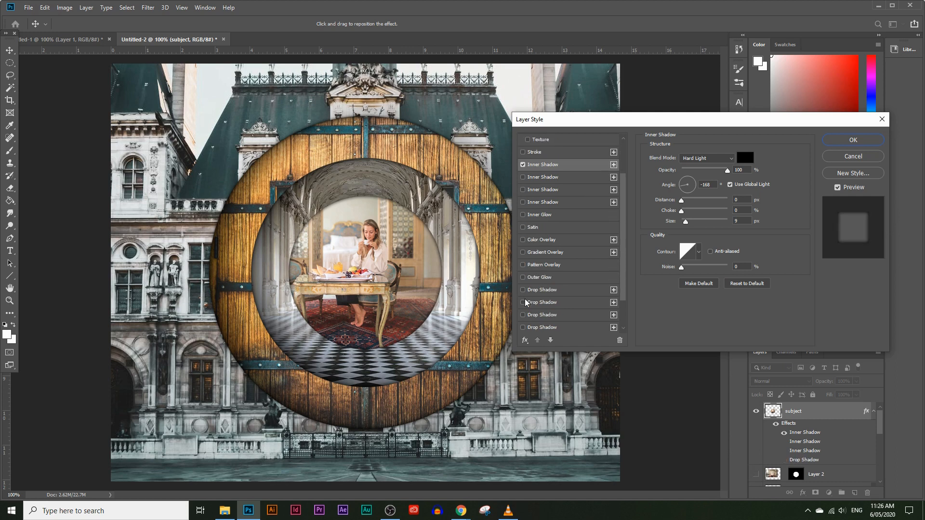
pyautogui.click(523, 303)
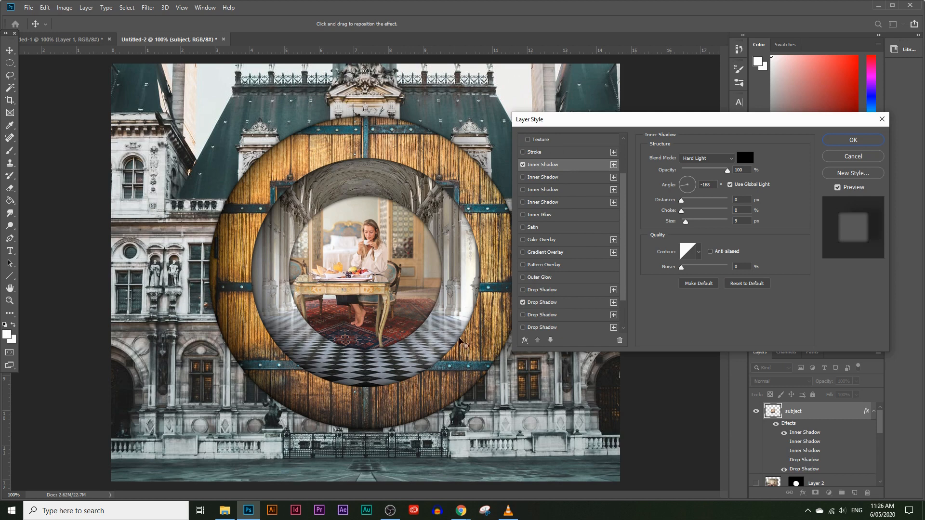
pyautogui.click(523, 315)
pyautogui.click(523, 316)
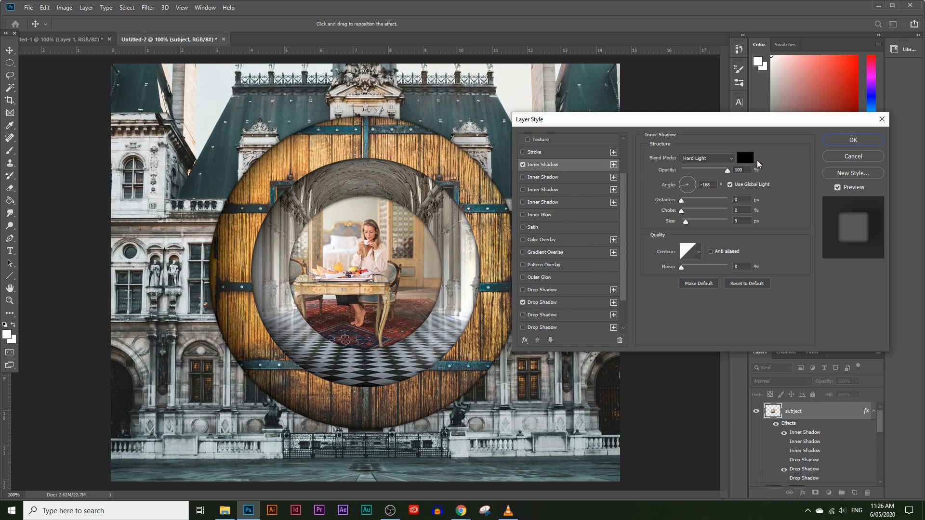
pyautogui.click(853, 140)
# Try the first two Drop Shadow instances on the hall way layer, with the second one's opacity at 5%.
pyautogui.scroll(-2, 812, 415)
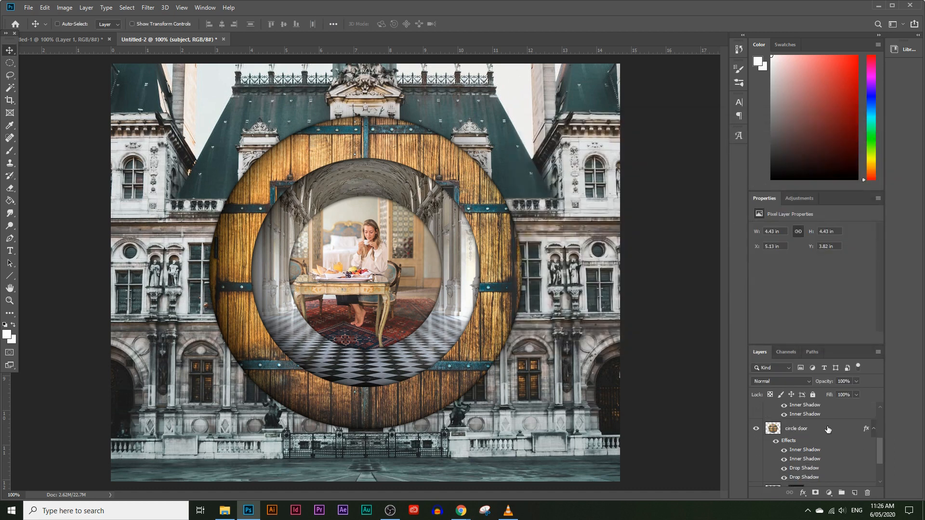
pyautogui.scroll(2, 812, 416)
pyautogui.click(808, 434)
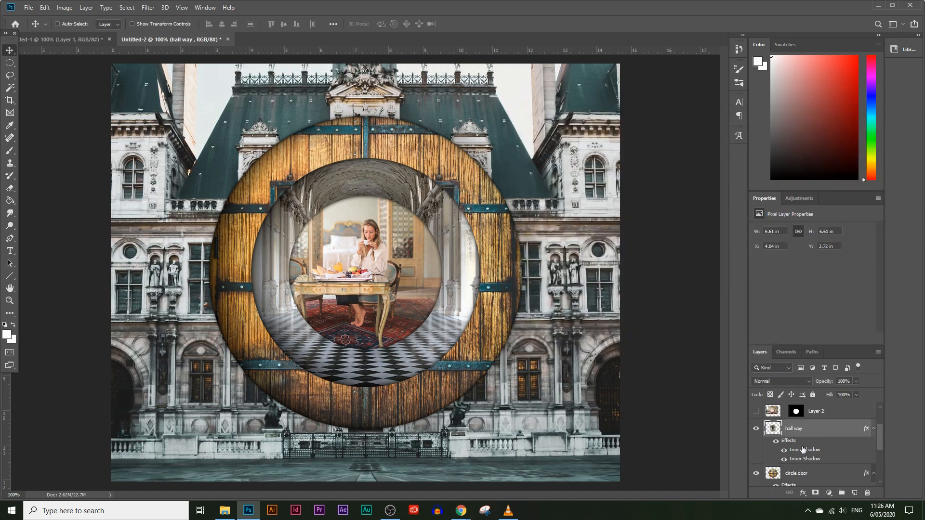
pyautogui.doubleClick(804, 453)
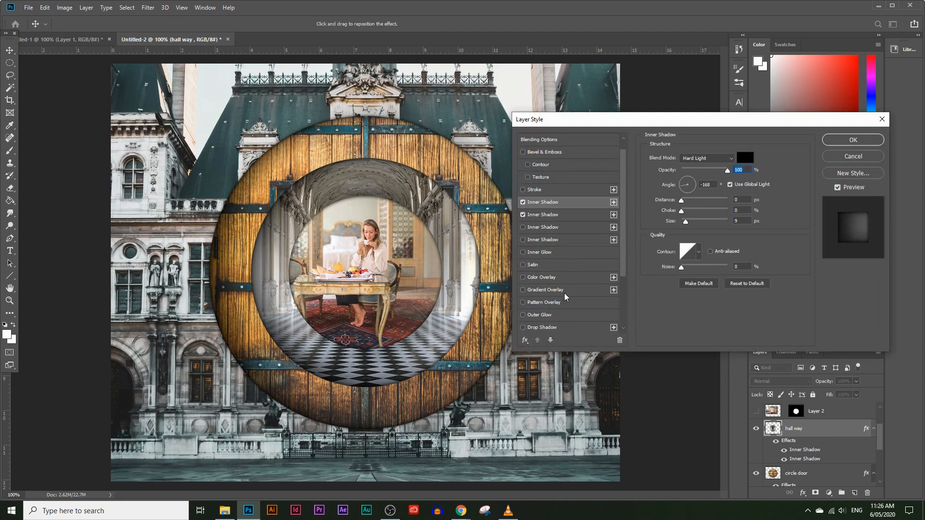
pyautogui.scroll(-2, 566, 299)
pyautogui.scroll(-2, 566, 298)
pyautogui.click(523, 278)
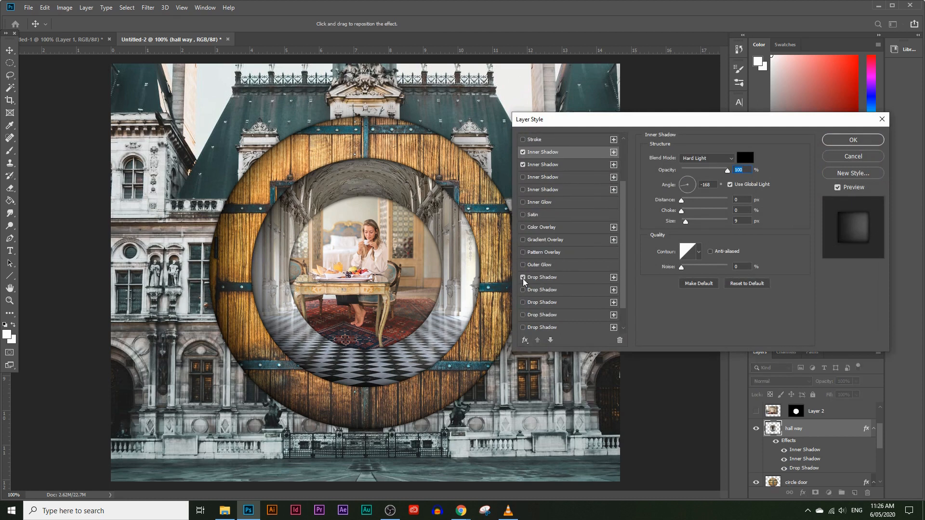
pyautogui.click(523, 291)
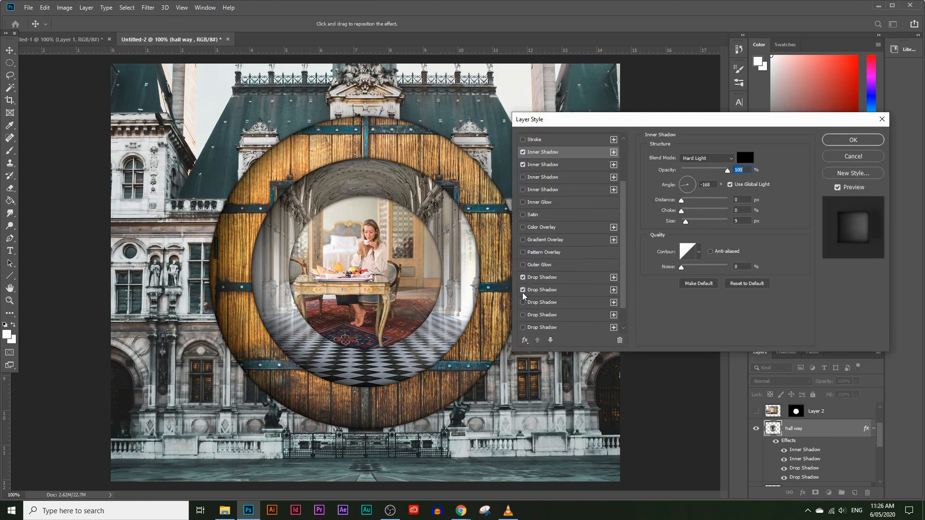
pyautogui.click(524, 292)
pyautogui.click(523, 291)
pyautogui.click(551, 291)
pyautogui.moveTo(692, 173); pyautogui.dragTo(685, 173)
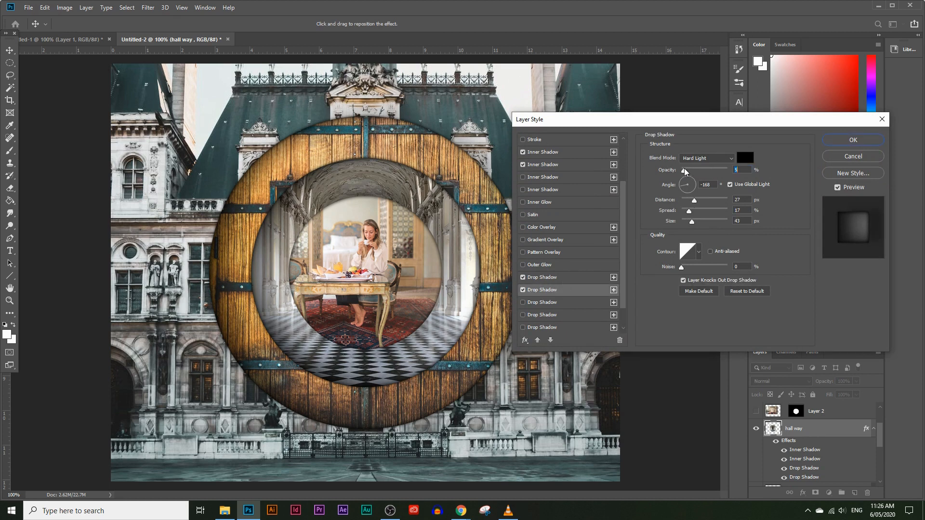
pyautogui.moveTo(697, 126); pyautogui.dragTo(650, 99)
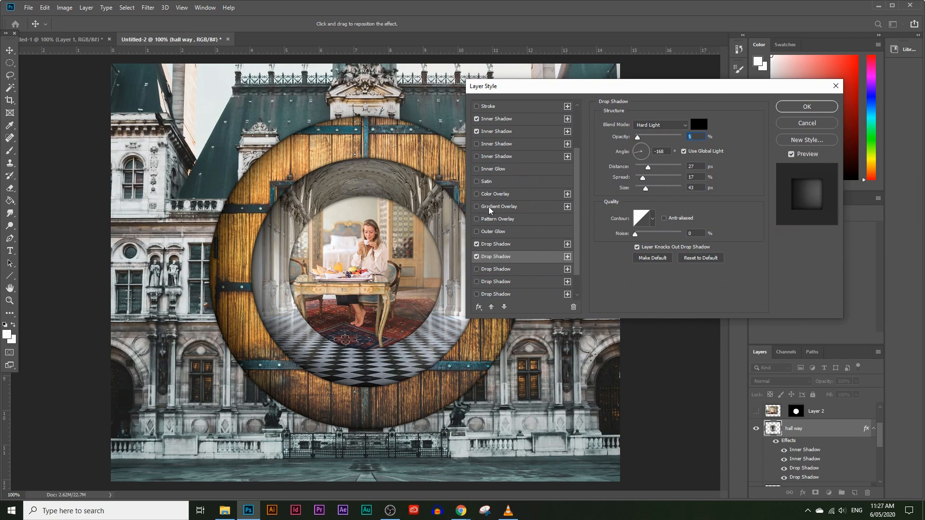
# Compare the hall way layer with its first and second Inner Shadows each switched off and on again.
pyautogui.scroll(1, 490, 211)
pyautogui.click(477, 132)
pyautogui.click(476, 131)
pyautogui.click(476, 144)
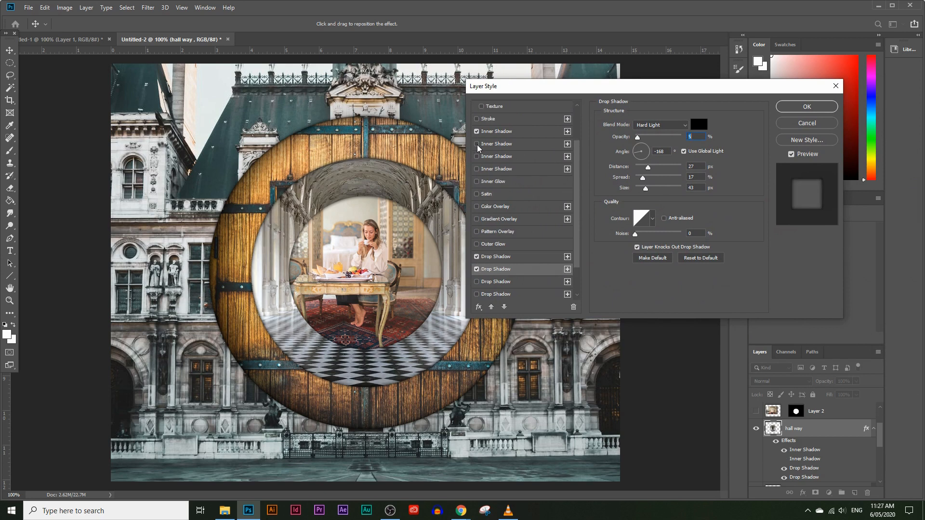
pyautogui.click(476, 144)
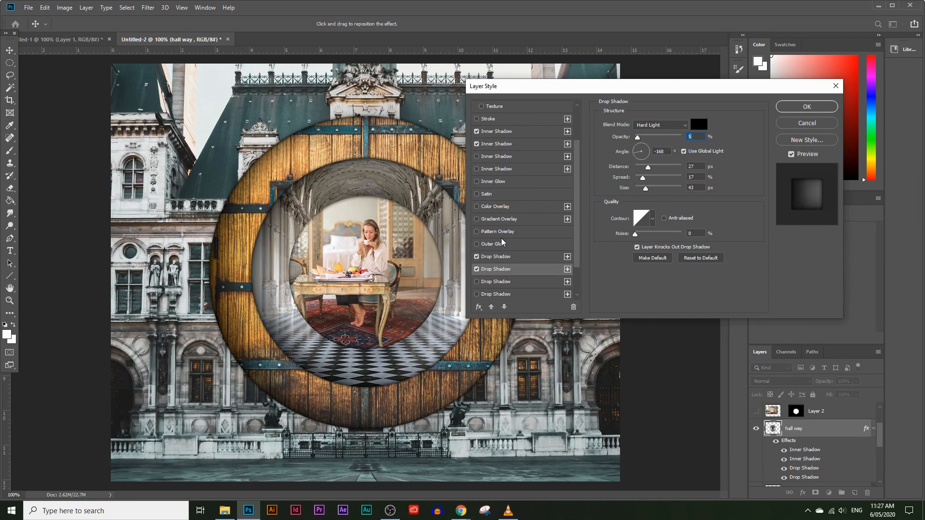
# Turn off both Drop Shadows on the hall way layer and accept the layer style.
pyautogui.click(477, 270)
pyautogui.moveTo(534, 93); pyautogui.dragTo(592, 85)
pyautogui.click(529, 253)
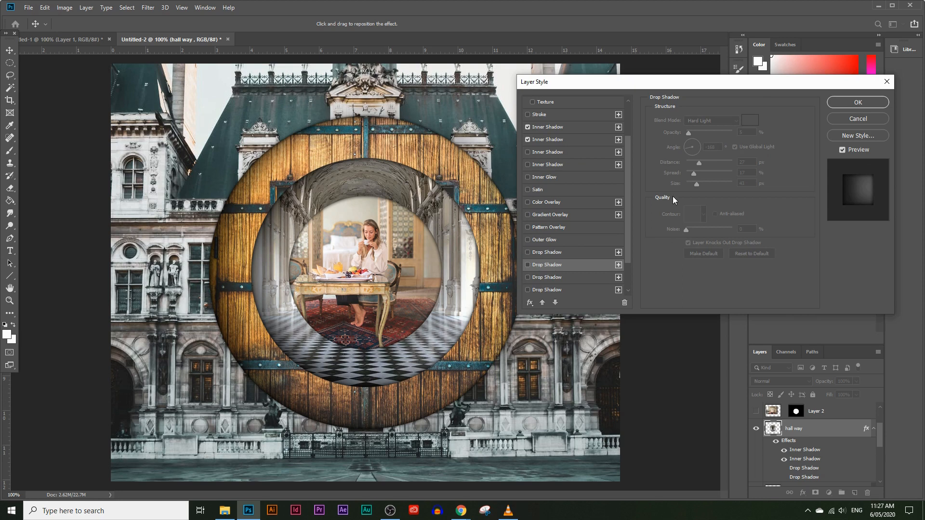
pyautogui.click(850, 102)
# Hide the subject layer's Drop Shadow and set its Inner Shadow angle to -161° using global light.
pyautogui.scroll(2, 846, 421)
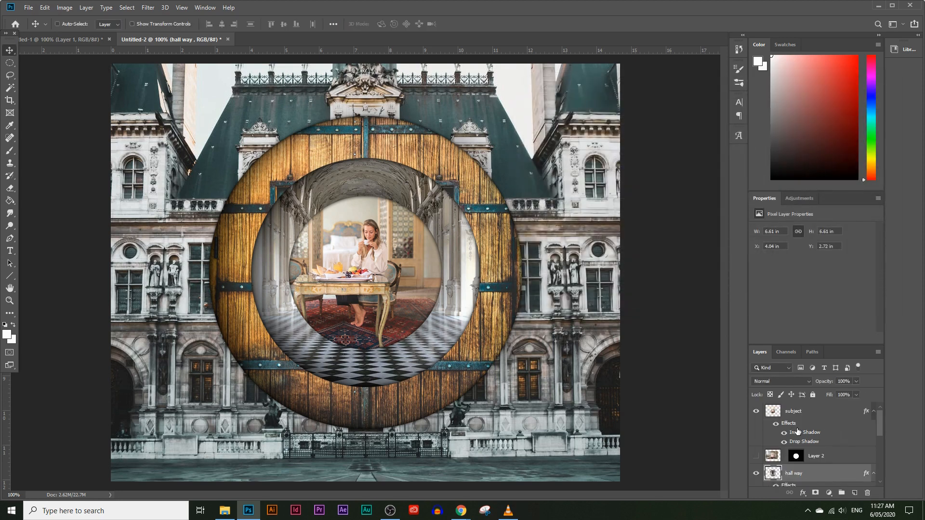
pyautogui.click(784, 442)
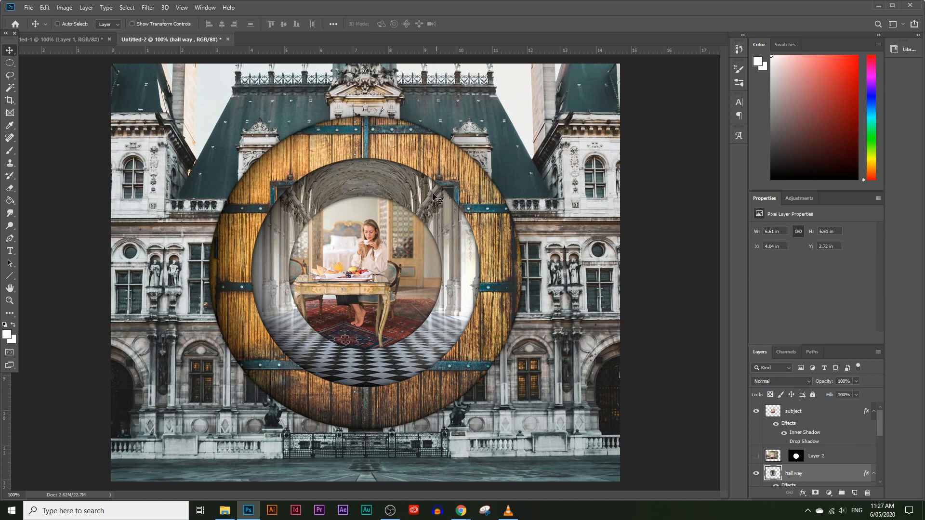
pyautogui.click(809, 436)
pyautogui.doubleClick(809, 437)
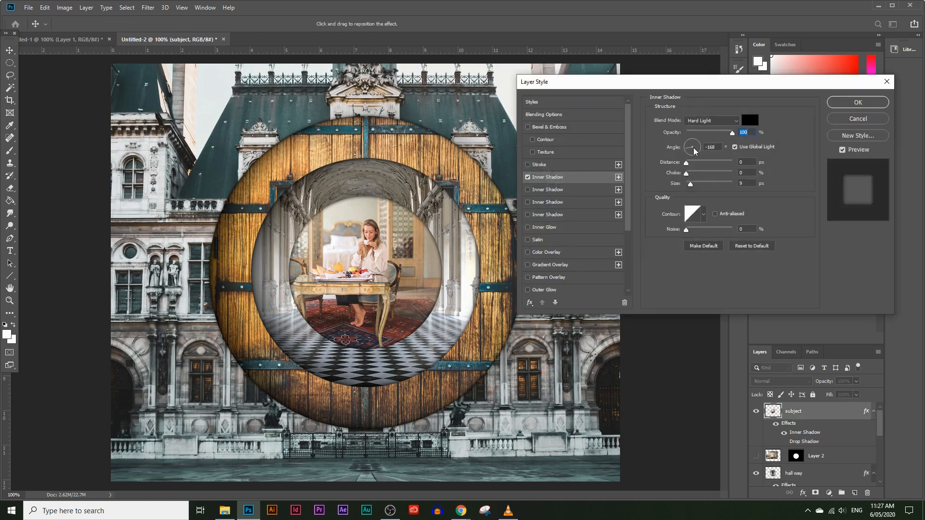
pyautogui.moveTo(689, 151)
pyautogui.mouseDown()
pyautogui.moveTo(716, 157)
pyautogui.moveTo(688, 141)
pyautogui.moveTo(678, 156)
pyautogui.moveTo(688, 153)
pyautogui.mouseUp()
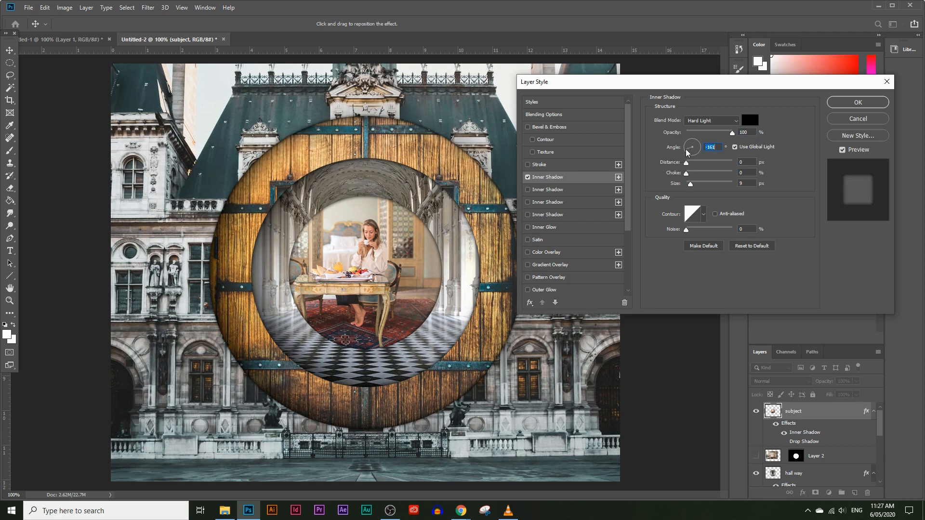
pyautogui.click(831, 101)
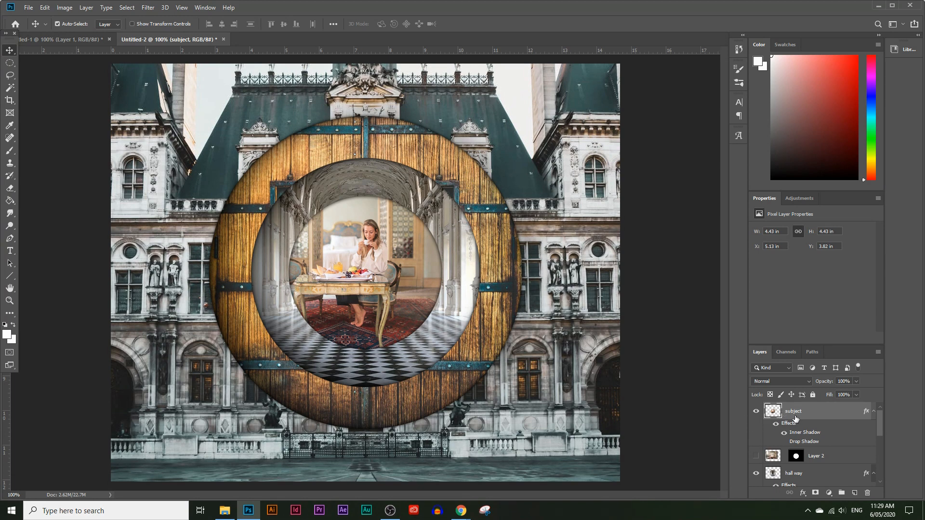
# Scale the subject layer down to about 87% and centre it slightly lower within the hallway circle.
pyautogui.hotkey('ctrl', 't')
pyautogui.moveTo(366, 350); pyautogui.dragTo(366, 330)
pyautogui.moveTo(390, 297); pyautogui.dragTo(390, 307)
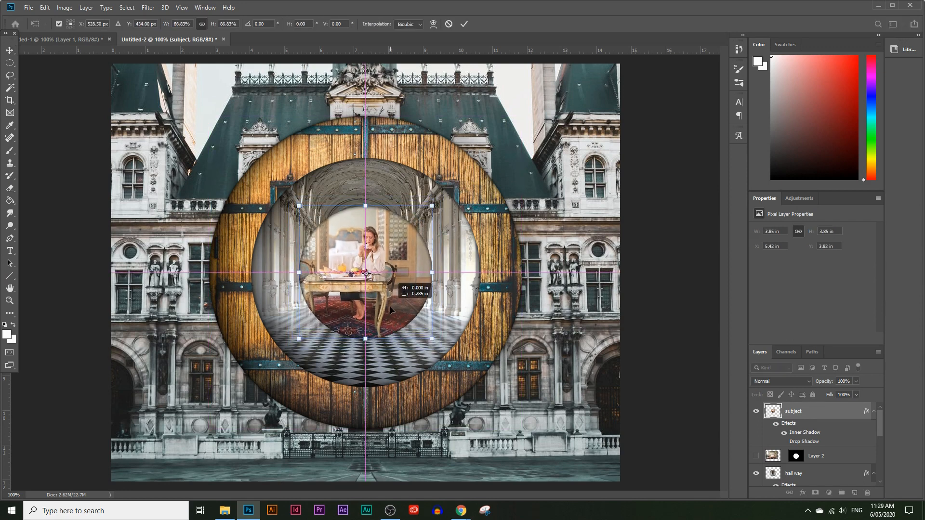
pyautogui.press('Return')
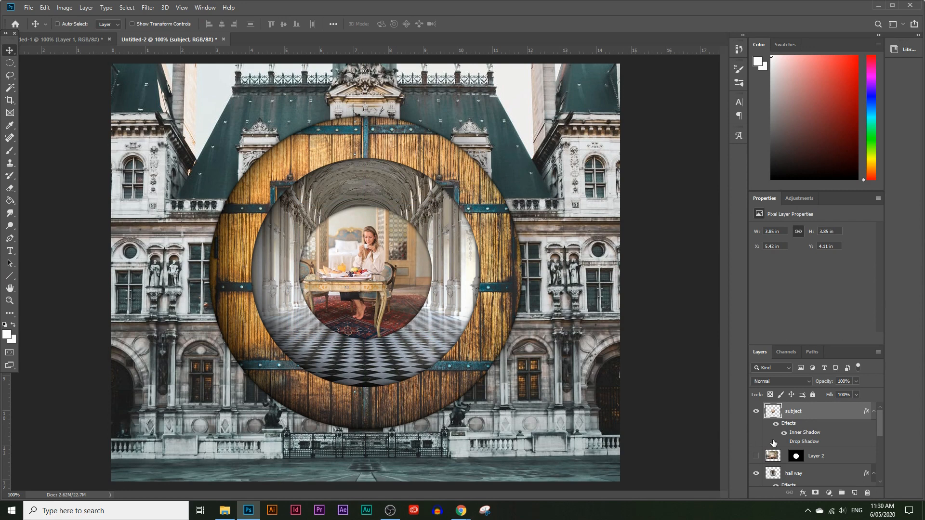
# Scale the hall way layer down to about 96% and re-centre it within the door circle.
pyautogui.scroll(-2, 809, 434)
pyautogui.click(809, 433)
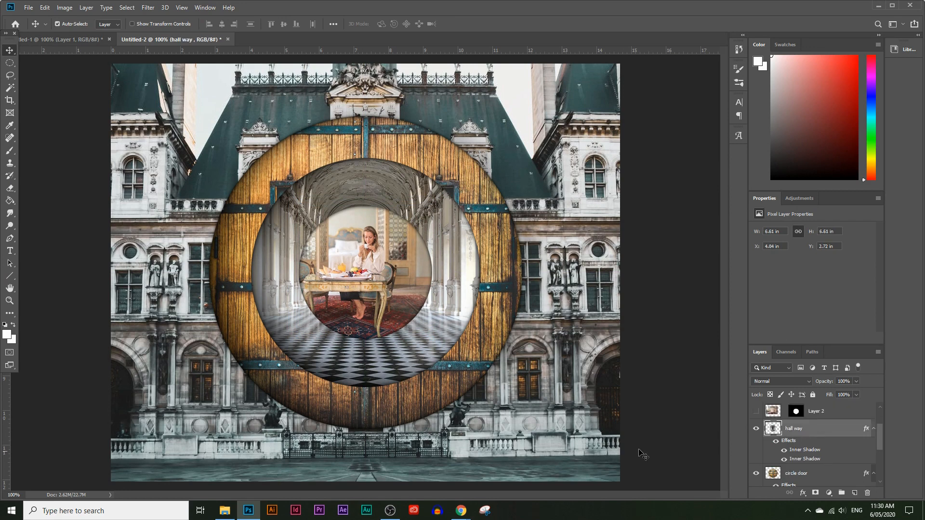
pyautogui.hotkey('ctrl', 't')
pyautogui.moveTo(371, 388); pyautogui.dragTo(371, 379)
pyautogui.moveTo(394, 346); pyautogui.dragTo(396, 351)
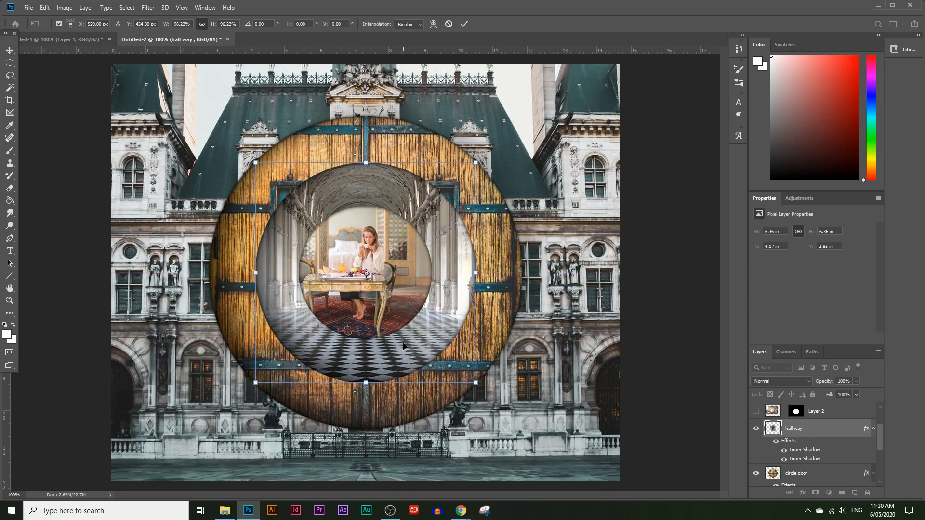
pyautogui.press('Return')
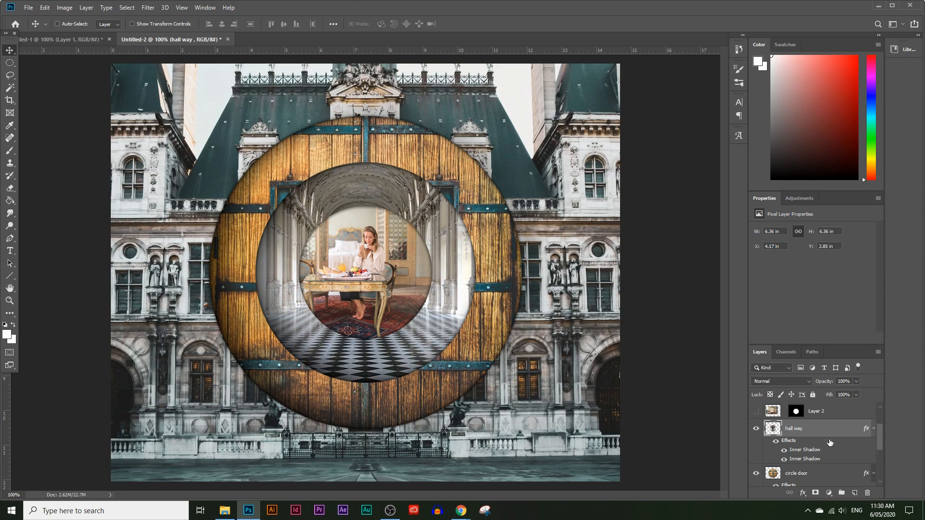
# Add a Brightness/Contrast adjustment above the subject layer with brightness 13 and contrast 23, and compare the image with and without it.
pyautogui.scroll(2, 835, 449)
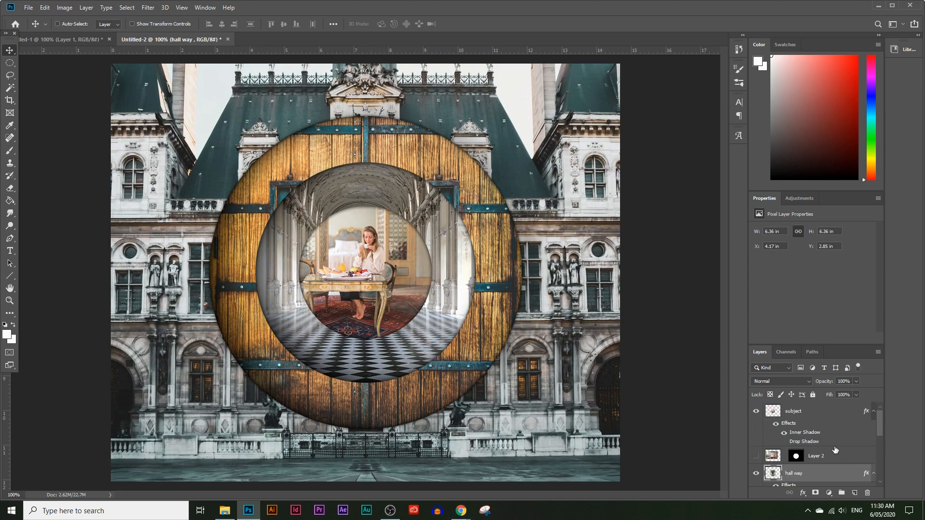
pyautogui.click(822, 417)
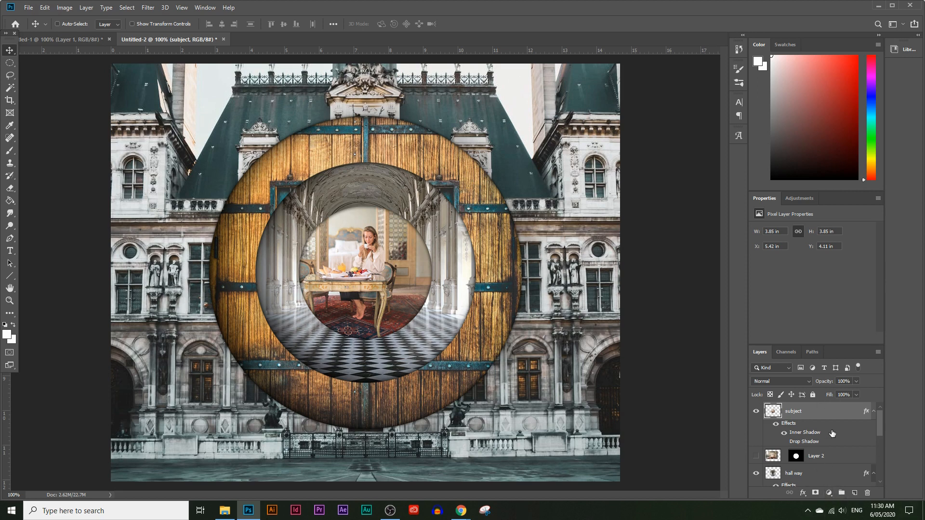
pyautogui.click(829, 492)
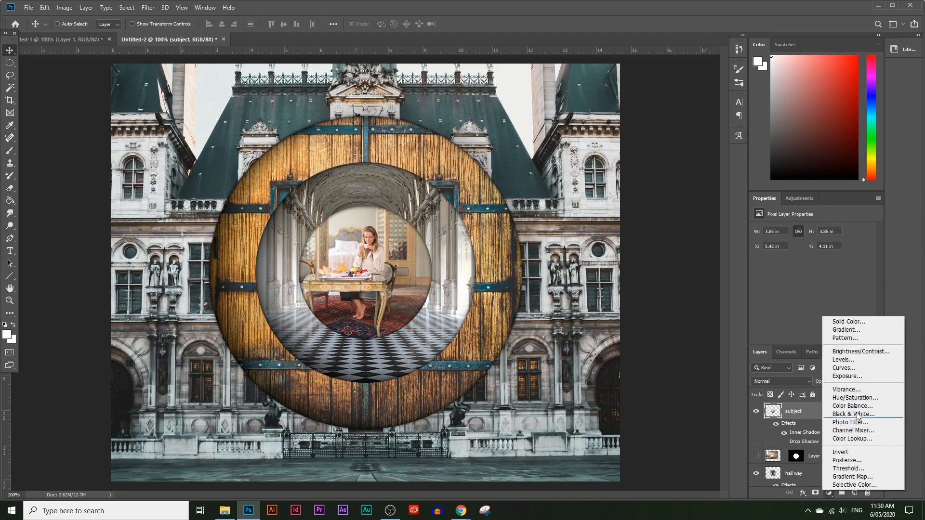
pyautogui.click(861, 351)
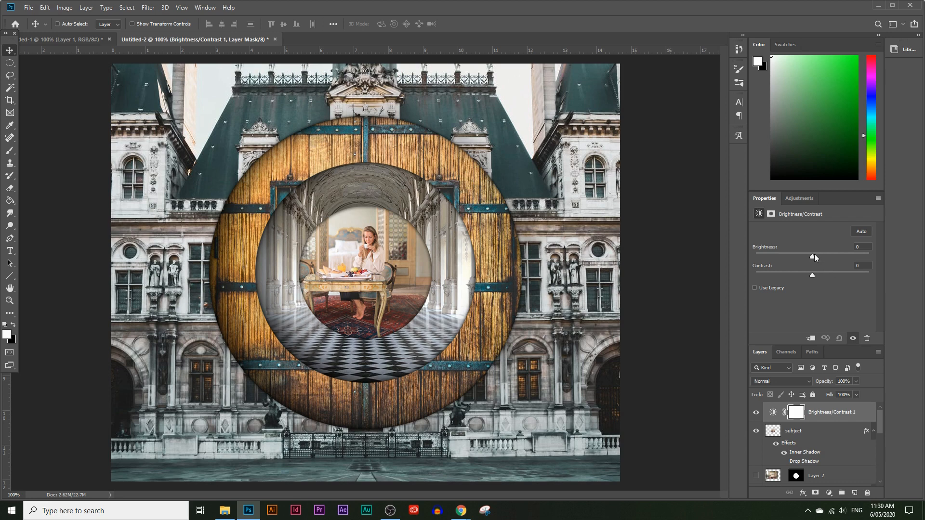
pyautogui.moveTo(817, 258)
pyautogui.mouseDown()
pyautogui.moveTo(834, 255)
pyautogui.moveTo(786, 259)
pyautogui.moveTo(815, 257)
pyautogui.mouseUp()
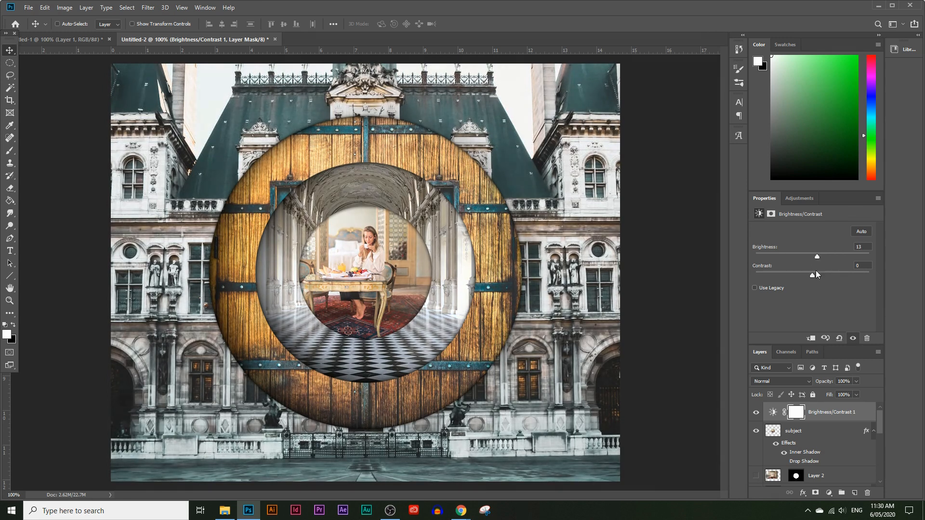
pyautogui.moveTo(828, 273); pyautogui.dragTo(867, 265)
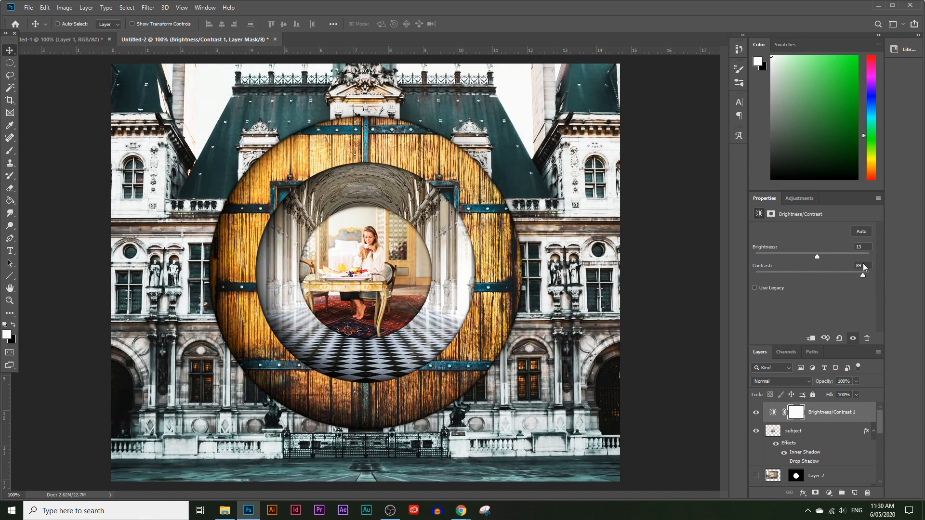
pyautogui.moveTo(859, 264); pyautogui.dragTo(822, 259)
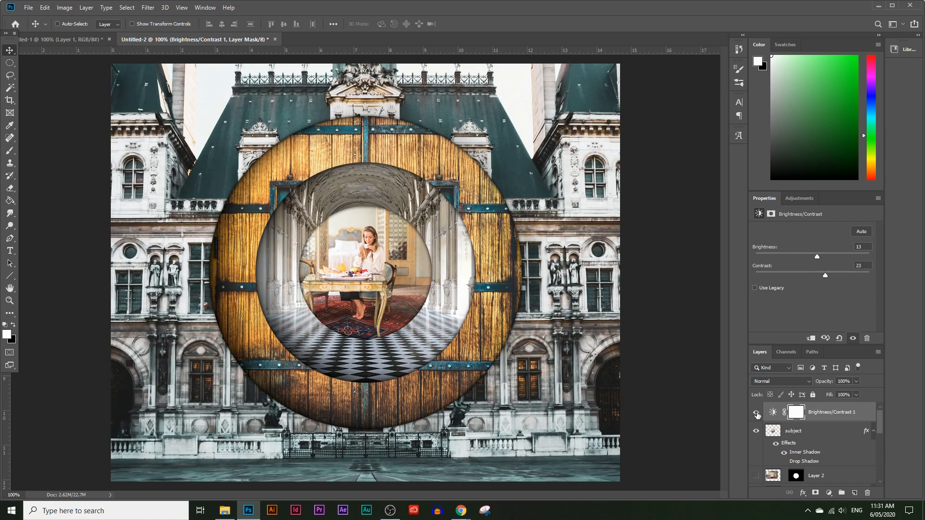
pyautogui.click(757, 413)
pyautogui.click(756, 412)
pyautogui.click(757, 413)
pyautogui.click(757, 413)
# Add a Selective Color adjustment above Brightness/Contrast and shift the color components of its Yellows to mute the door's golden tone.
pyautogui.click(831, 493)
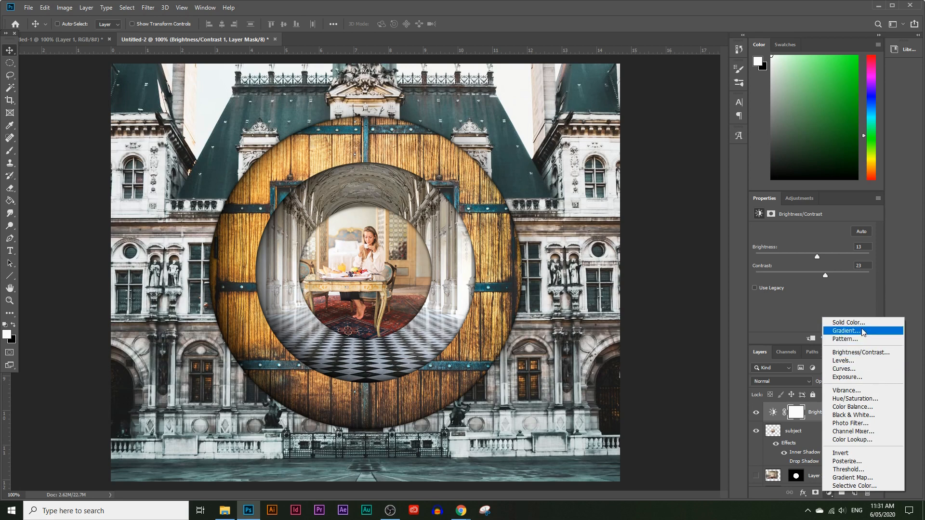
pyautogui.click(845, 486)
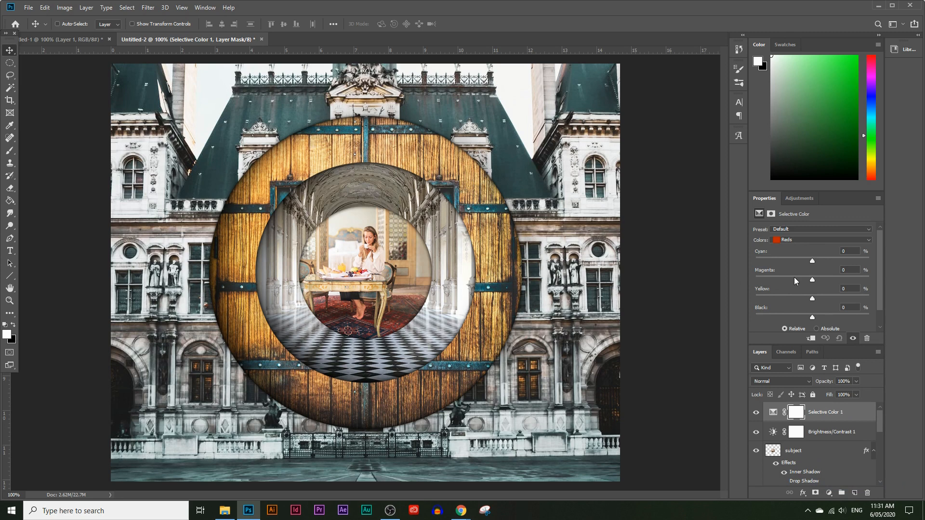
pyautogui.click(794, 240)
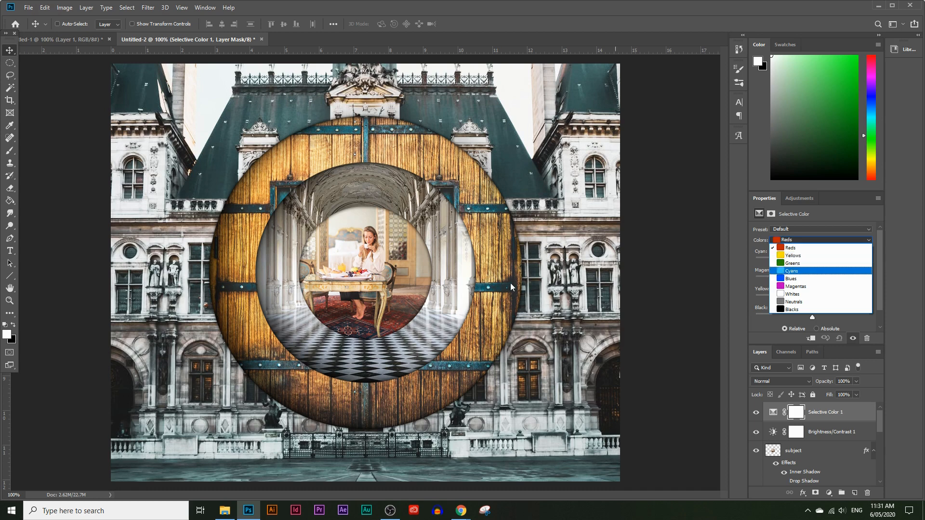
pyautogui.click(793, 256)
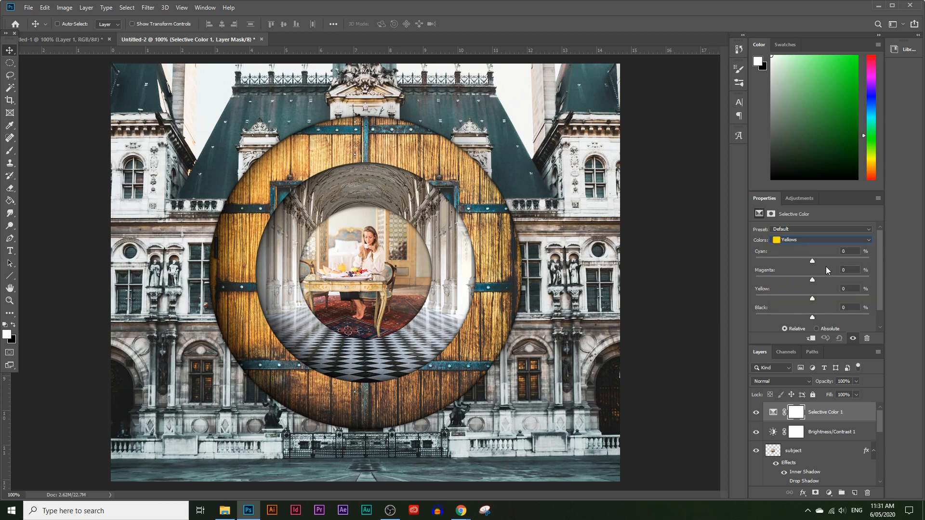
pyautogui.moveTo(814, 260); pyautogui.dragTo(763, 262)
pyautogui.moveTo(853, 262); pyautogui.dragTo(856, 261)
pyautogui.moveTo(821, 278); pyautogui.dragTo(786, 272)
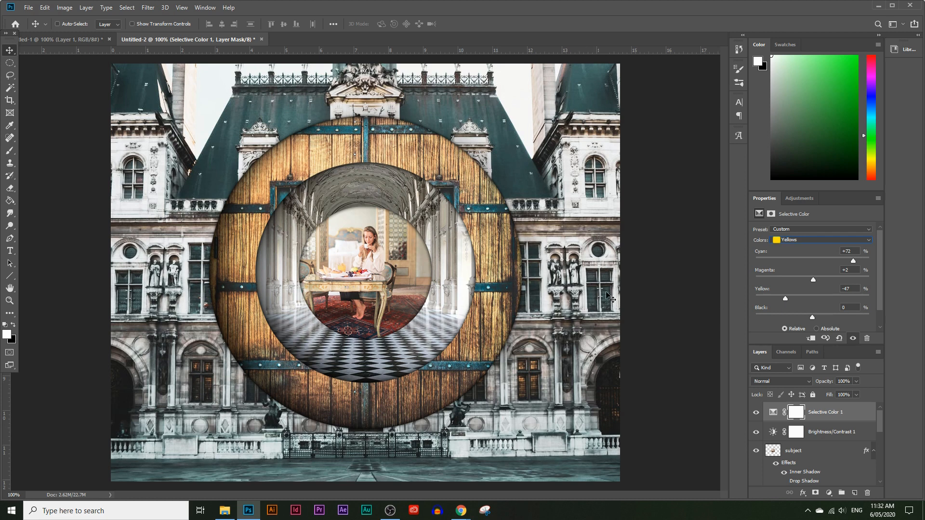
pyautogui.moveTo(834, 317); pyautogui.dragTo(805, 316)
# Adjust the Reds in the Selective Color layer, with Cyan at +42% and Magenta, Yellow and Black fine-tuned.
pyautogui.click(832, 241)
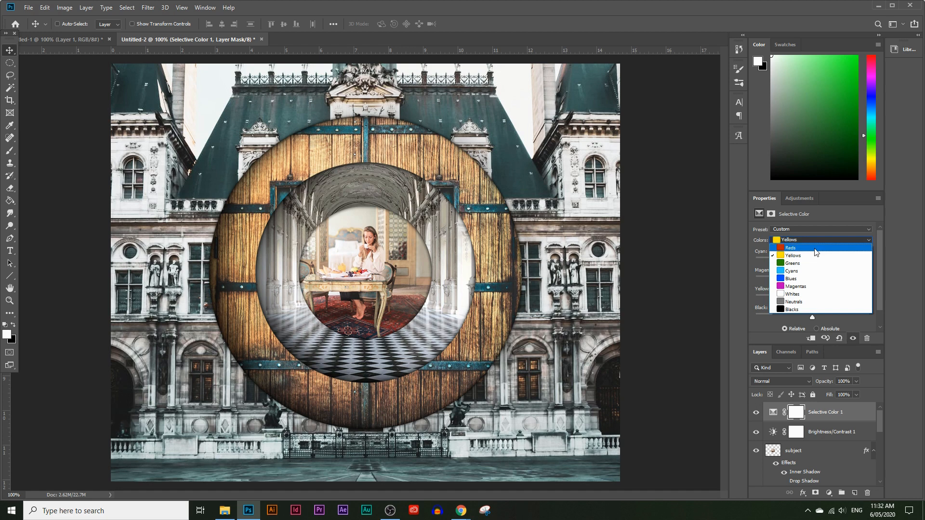
pyautogui.click(825, 258)
pyautogui.moveTo(835, 262)
pyautogui.mouseDown()
pyautogui.moveTo(813, 263)
pyautogui.moveTo(836, 264)
pyautogui.mouseUp()
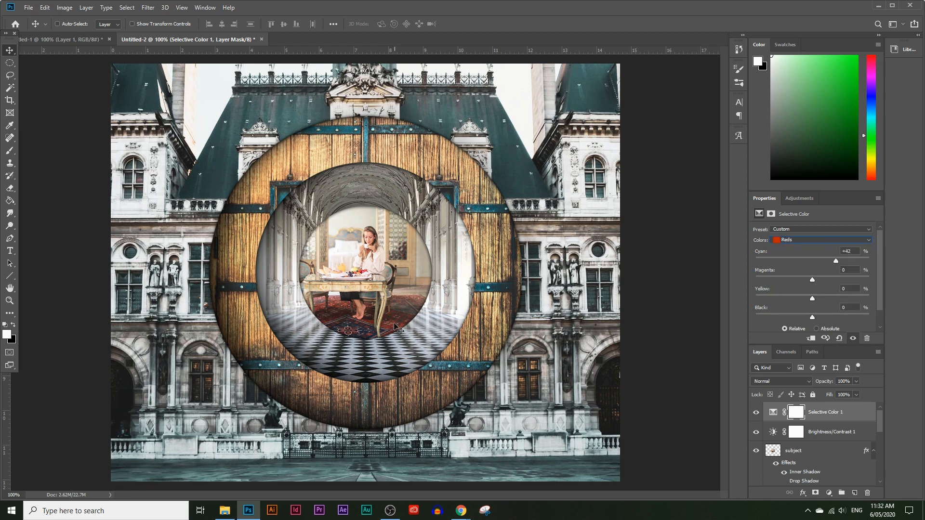
pyautogui.moveTo(815, 282)
pyautogui.mouseDown()
pyautogui.moveTo(778, 281)
pyautogui.moveTo(821, 282)
pyautogui.mouseUp()
pyautogui.moveTo(827, 317); pyautogui.dragTo(816, 318)
# Set the Selective Color Whites to Cyan +36%, Magenta -9%, Yellow +23% and Black -34%.
pyautogui.click(807, 241)
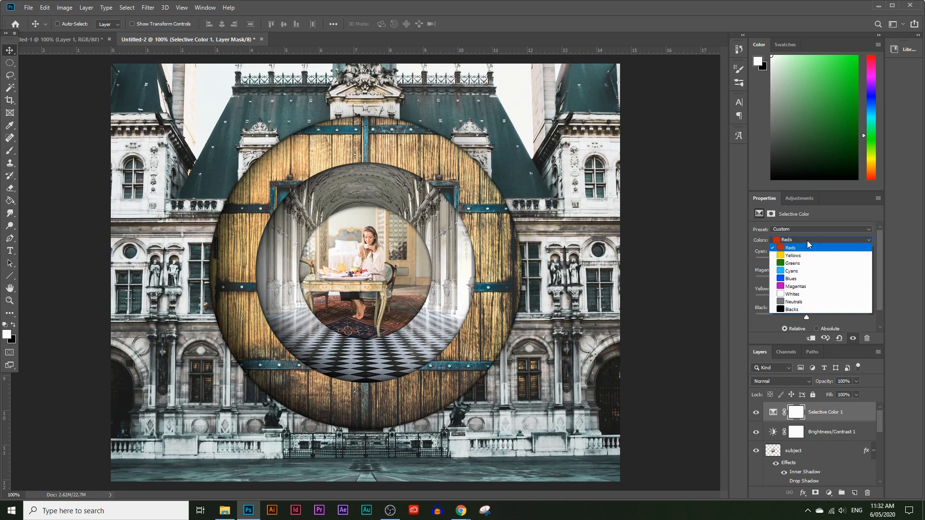
pyautogui.click(794, 297)
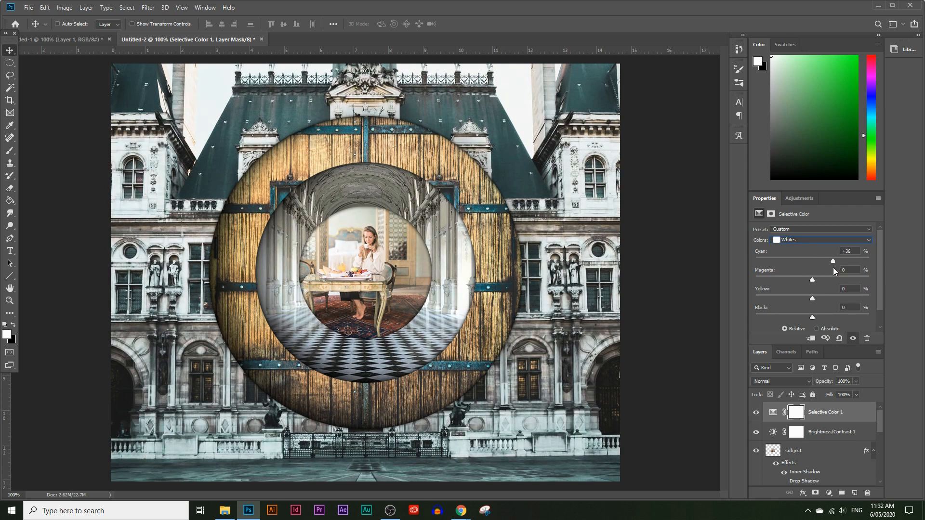
pyautogui.moveTo(838, 280); pyautogui.dragTo(793, 283)
pyautogui.moveTo(811, 318); pyautogui.dragTo(807, 278)
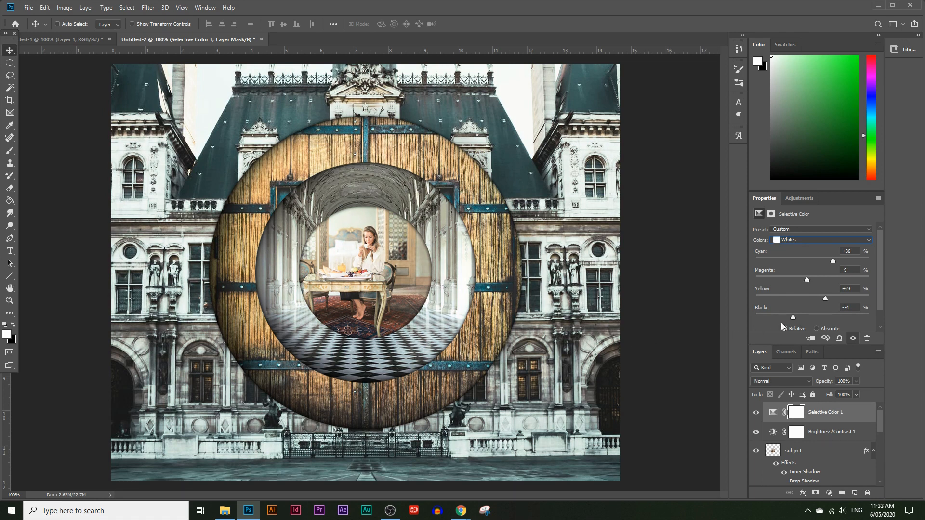
# Set the Selective Color Neutrals to Cyan +14%, Magenta +8%, Yellow +6% and Black -13%, and compare the image without the adjustment.
pyautogui.click(813, 242)
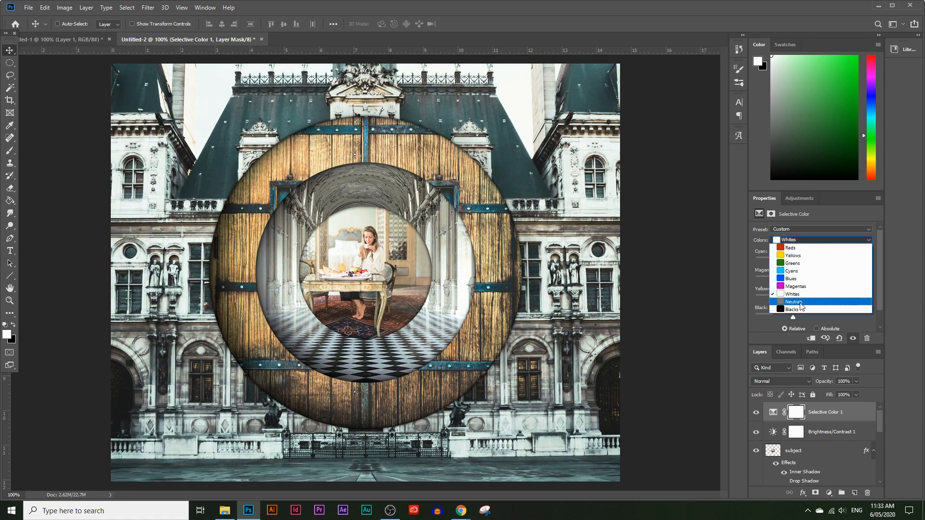
pyautogui.click(793, 302)
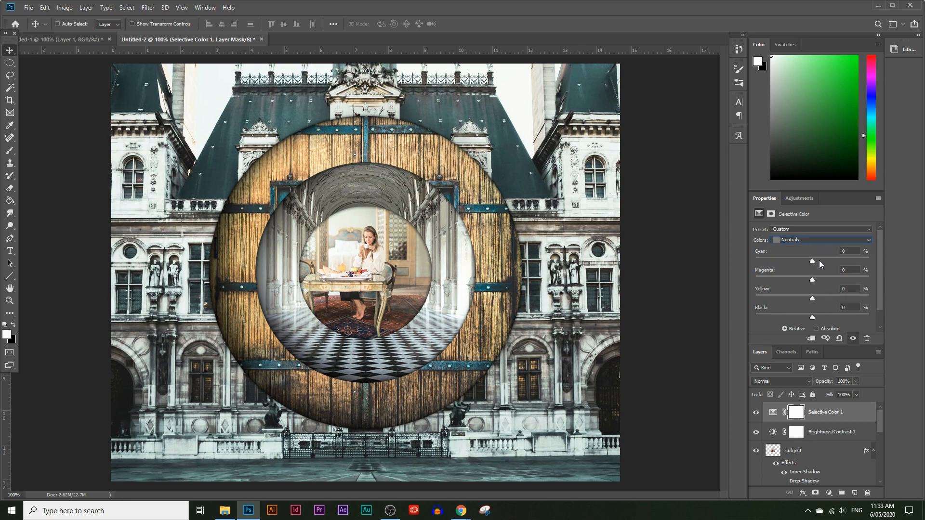
pyautogui.moveTo(819, 261)
pyautogui.mouseDown()
pyautogui.moveTo(735, 258)
pyautogui.moveTo(806, 261)
pyautogui.mouseUp()
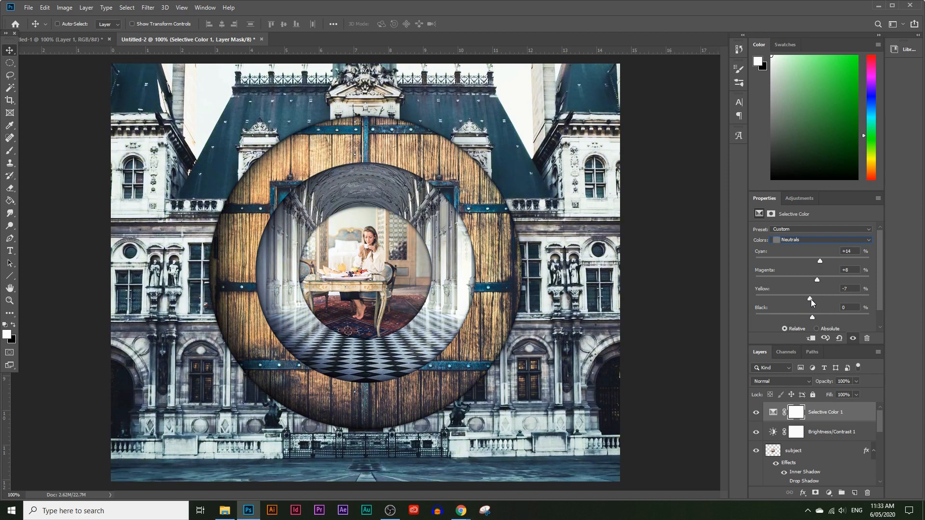
pyautogui.moveTo(813, 314)
pyautogui.mouseDown()
pyautogui.moveTo(825, 317)
pyautogui.moveTo(810, 317)
pyautogui.mouseUp()
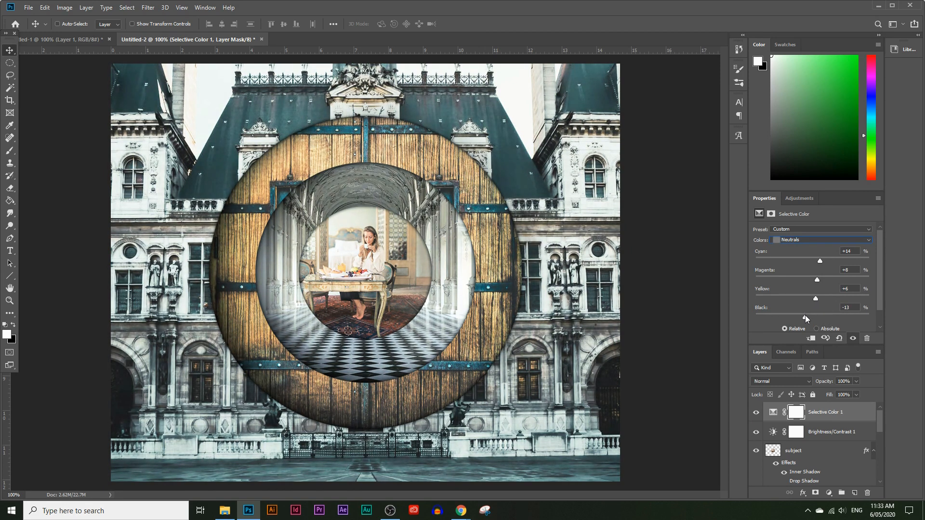
pyautogui.click(756, 413)
pyautogui.click(755, 413)
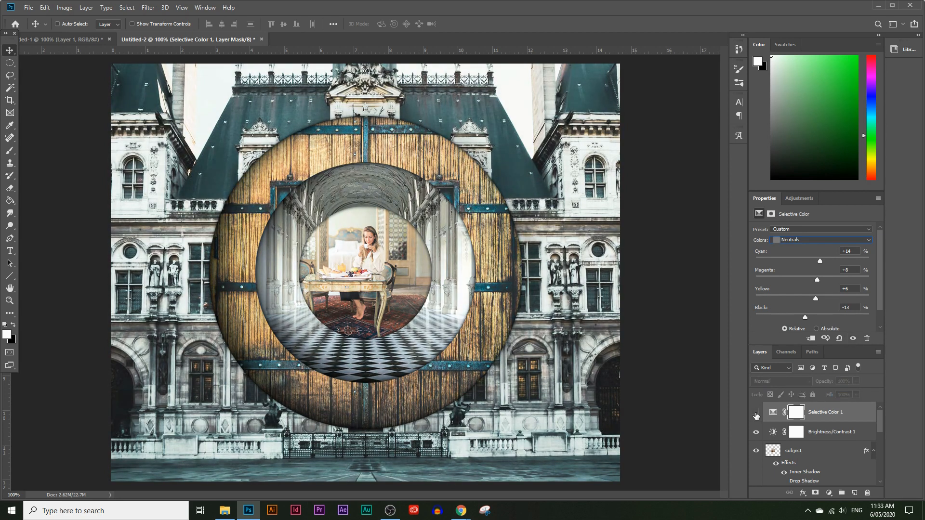
# Add a Curves adjustment layer on top, reshape its RGB curve with three points, and hide the layer.
pyautogui.click(828, 493)
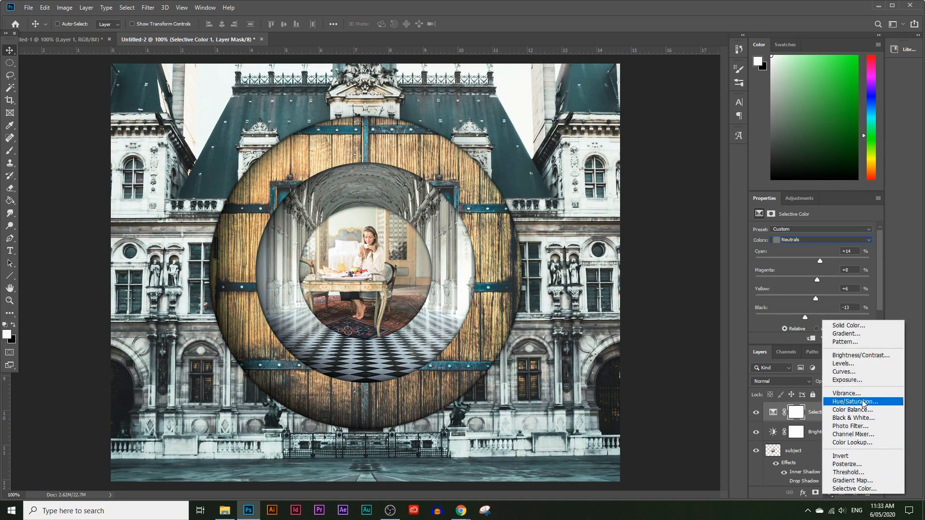
pyautogui.click(856, 375)
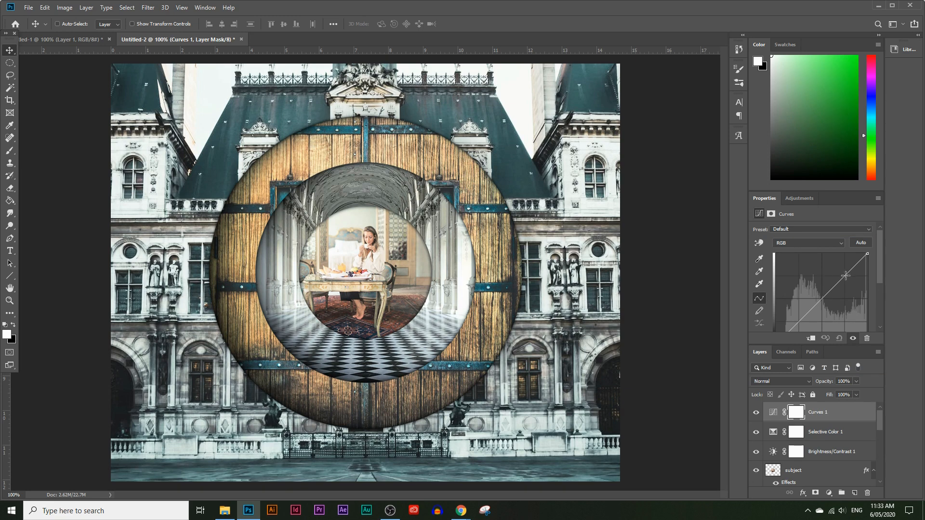
pyautogui.moveTo(845, 275)
pyautogui.mouseDown()
pyautogui.moveTo(837, 270)
pyautogui.moveTo(851, 278)
pyautogui.mouseUp()
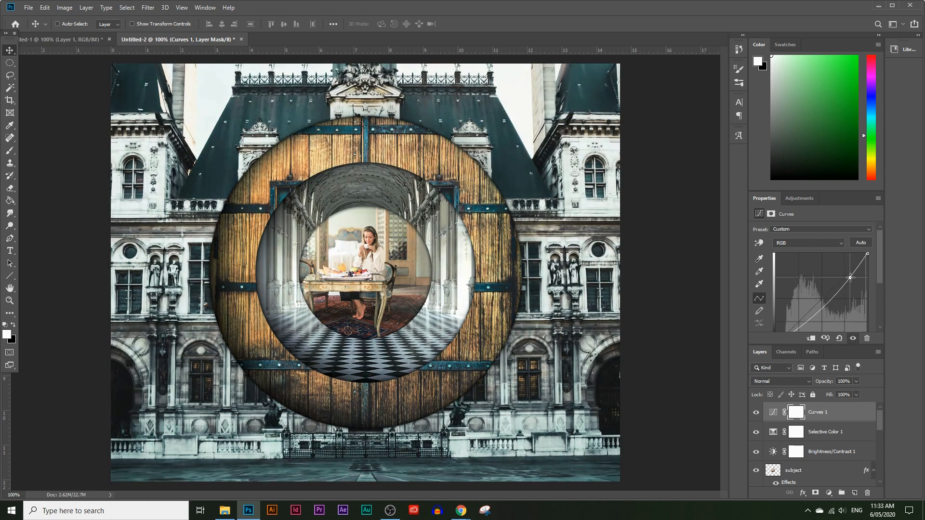
pyautogui.click(809, 316)
pyautogui.moveTo(808, 316)
pyautogui.mouseDown()
pyautogui.moveTo(813, 304)
pyautogui.moveTo(820, 320)
pyautogui.moveTo(810, 315)
pyautogui.mouseUp()
pyautogui.moveTo(850, 277); pyautogui.dragTo(824, 295)
pyautogui.click(761, 415)
pyautogui.click(760, 416)
pyautogui.click(760, 416)
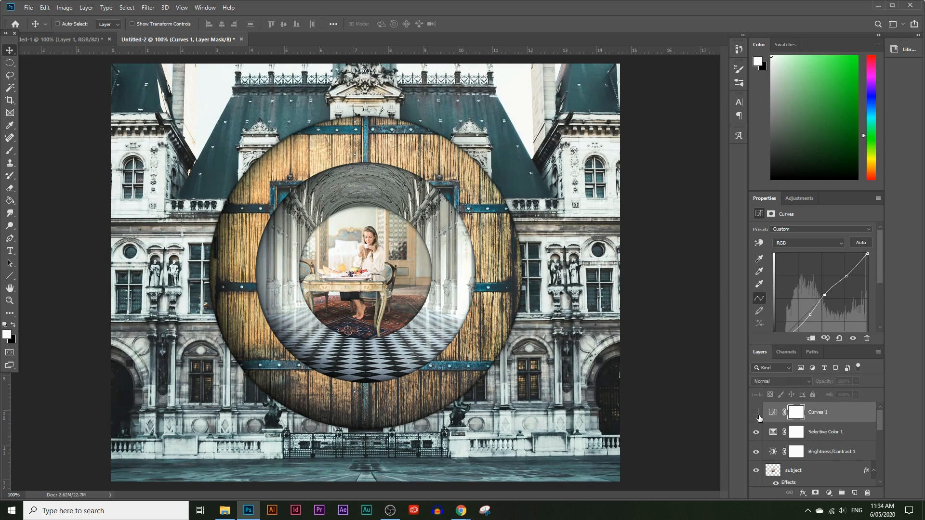
# Reduce the opacity of the Selective Color 1 layer to about 63%.
pyautogui.click(819, 433)
pyautogui.click(855, 382)
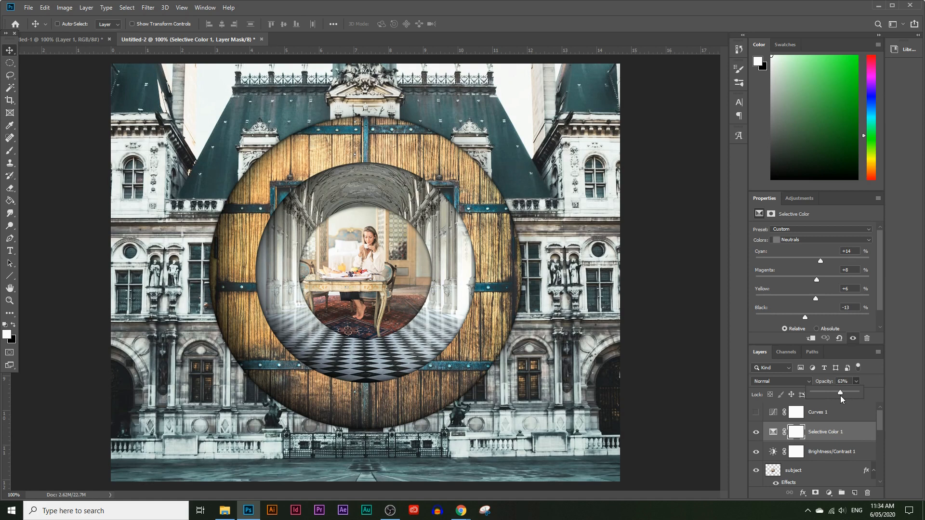
pyautogui.click(823, 453)
pyautogui.click(820, 442)
# Add a Levels adjustment above Selective Color 1 with input levels 0, 0.95 and 242.
pyautogui.click(828, 494)
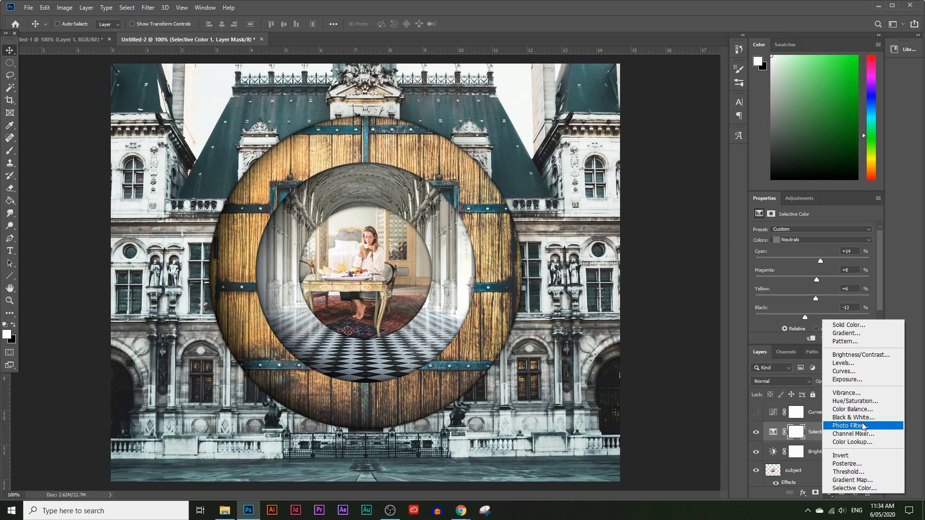
pyautogui.click(848, 363)
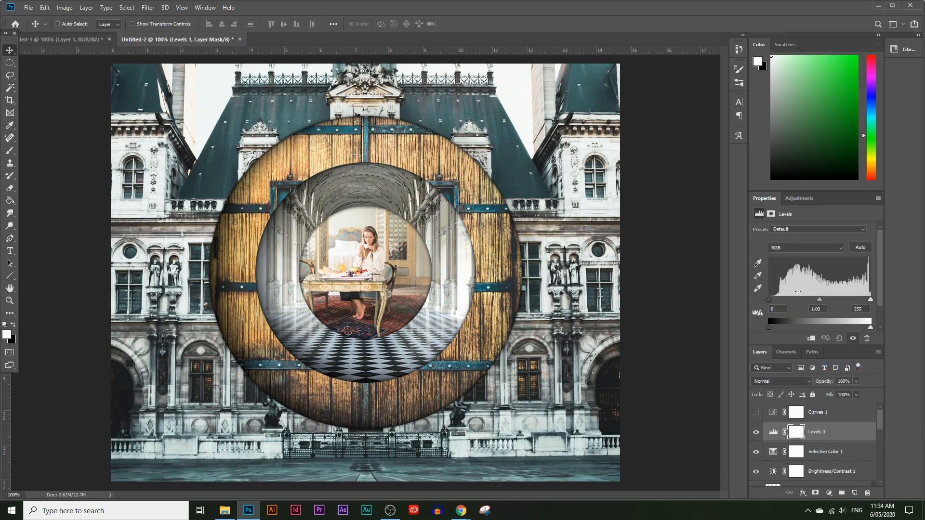
pyautogui.moveTo(770, 299); pyautogui.dragTo(817, 299)
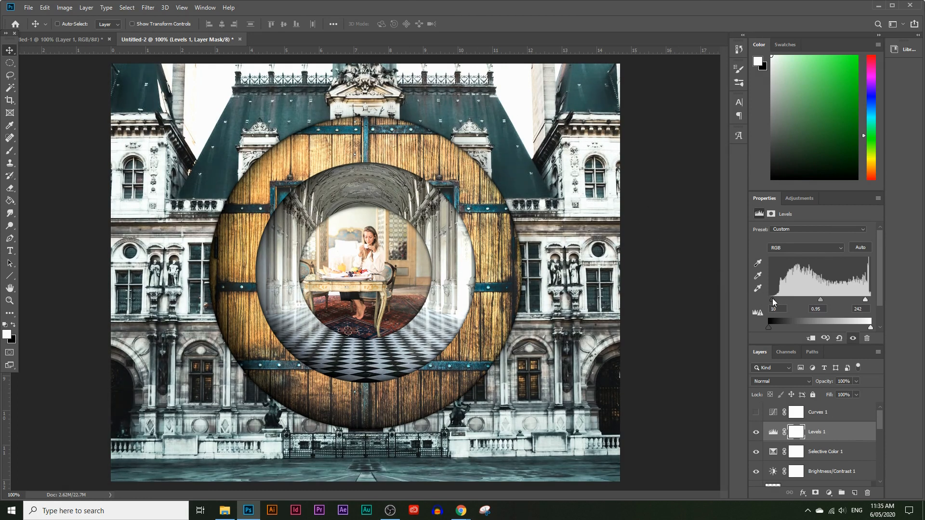
# Add a Solid Color fill layer in yellow #dfdb71 above Levels 1 and set its blend mode to Darken.
pyautogui.click(821, 432)
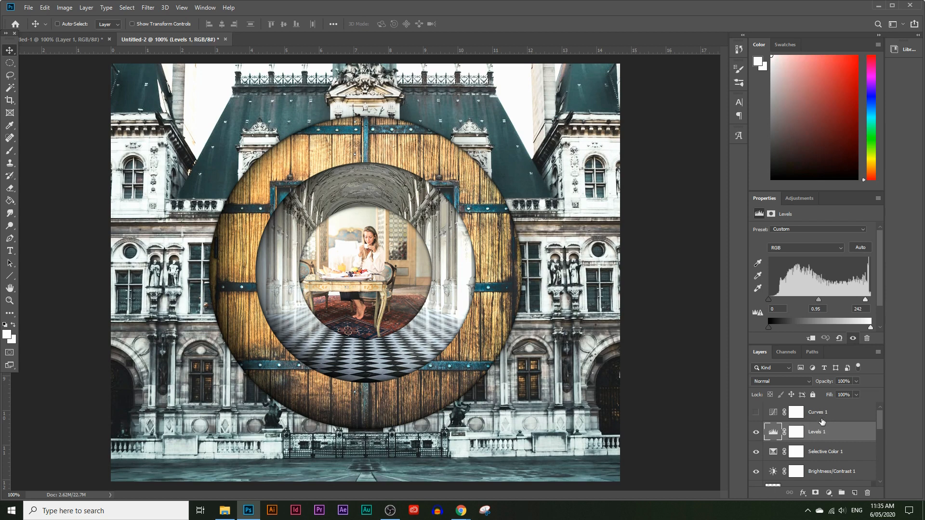
pyautogui.click(829, 493)
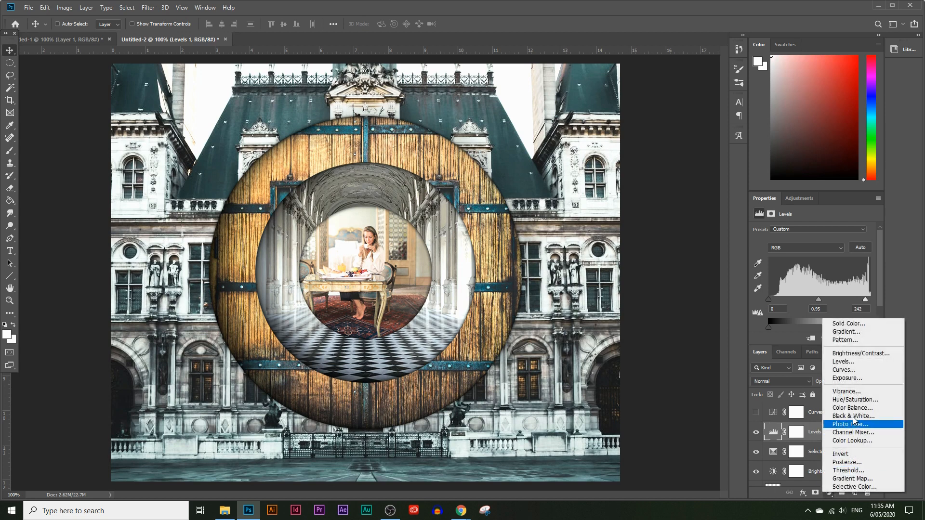
pyautogui.click(850, 323)
pyautogui.moveTo(640, 268)
pyautogui.mouseDown()
pyautogui.moveTo(625, 227)
pyautogui.moveTo(612, 233)
pyautogui.moveTo(612, 223)
pyautogui.moveTo(665, 279)
pyautogui.mouseUp()
pyautogui.moveTo(626, 237)
pyautogui.mouseDown()
pyautogui.moveTo(621, 218)
pyautogui.moveTo(603, 222)
pyautogui.moveTo(588, 192)
pyautogui.mouseUp()
pyautogui.click(745, 172)
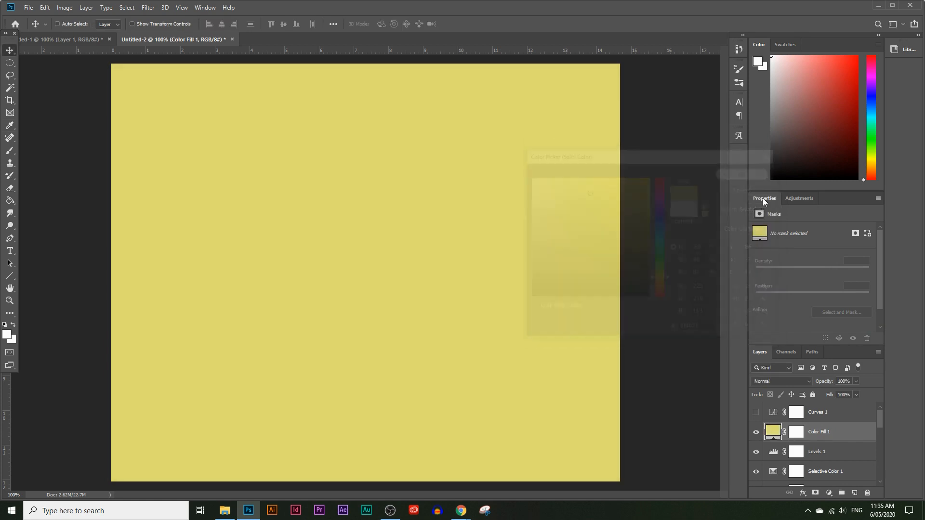
pyautogui.click(798, 381)
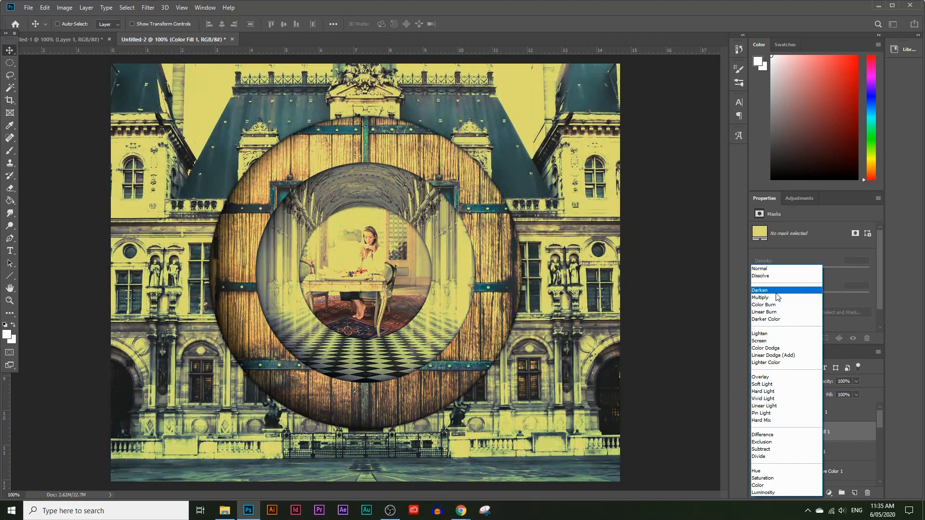
pyautogui.click(774, 290)
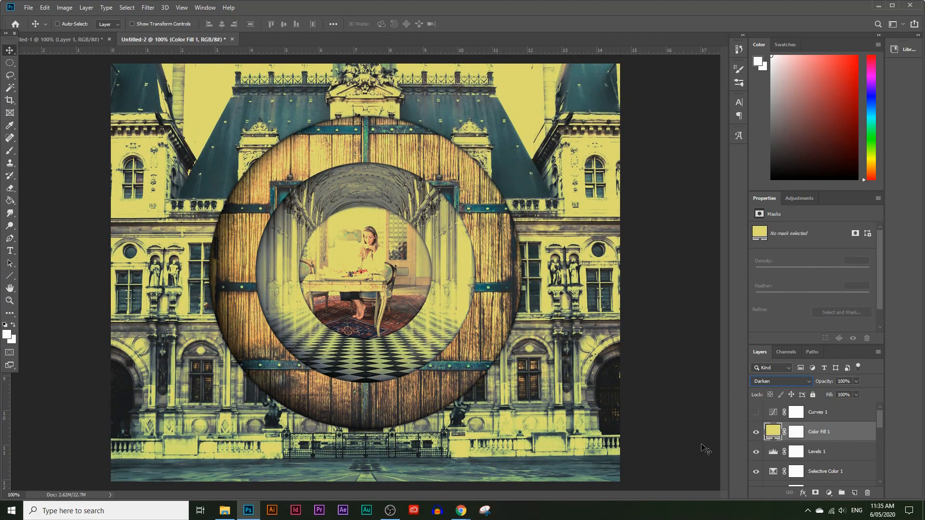
# Change the Color Fill 1 layer's color to a muted sandy yellow after trying other hues and saturations.
pyautogui.doubleClick(773, 432)
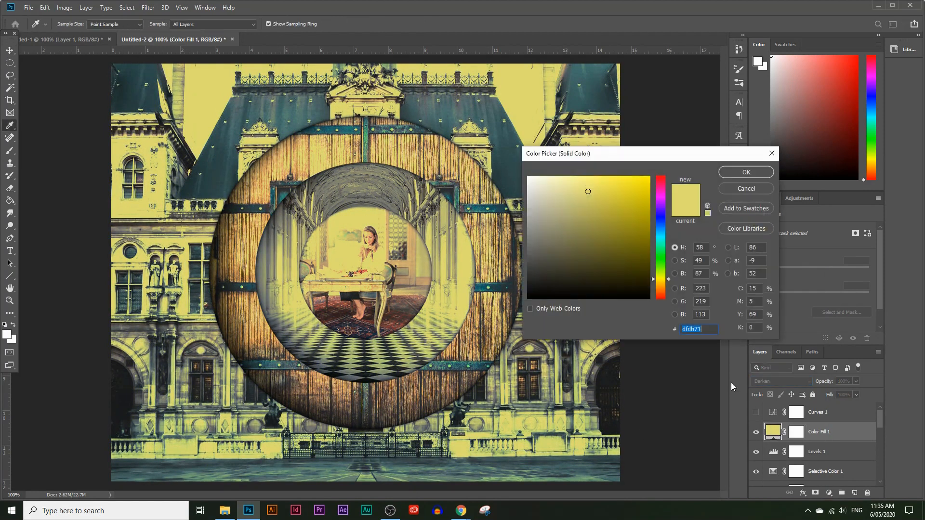
pyautogui.click(641, 196)
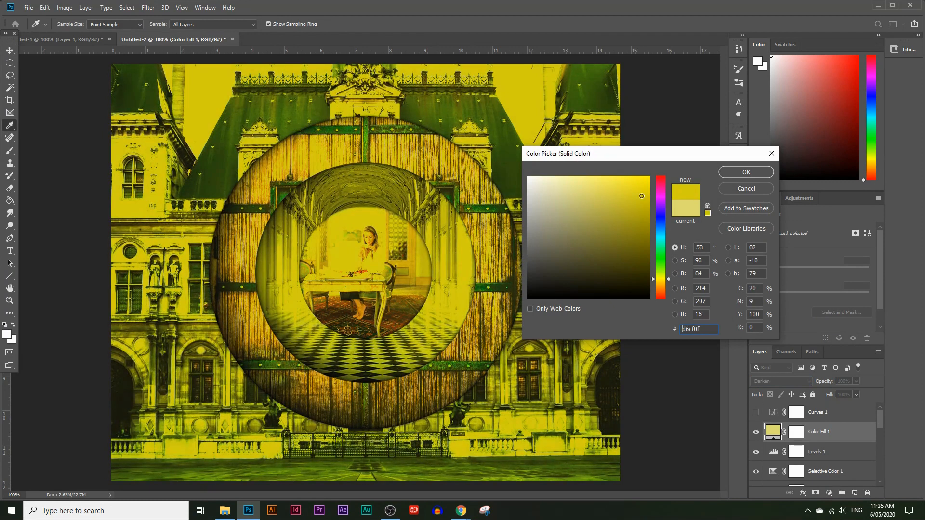
pyautogui.moveTo(661, 287); pyautogui.dragTo(660, 299)
pyautogui.moveTo(625, 243)
pyautogui.mouseDown()
pyautogui.moveTo(601, 215)
pyautogui.moveTo(597, 244)
pyautogui.moveTo(662, 237)
pyautogui.moveTo(662, 274)
pyautogui.moveTo(619, 214)
pyautogui.moveTo(567, 203)
pyautogui.mouseUp()
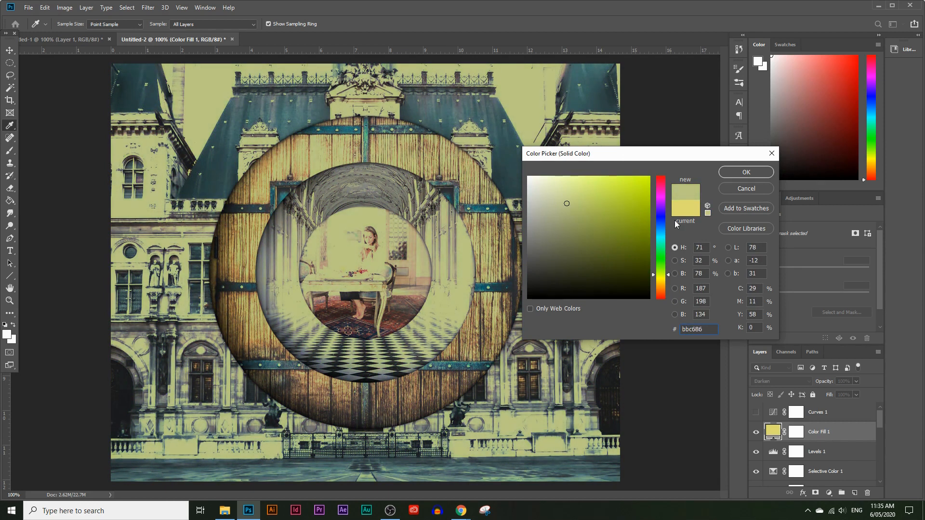
pyautogui.click(661, 231)
pyautogui.moveTo(661, 230); pyautogui.dragTo(662, 184)
pyautogui.moveTo(567, 203)
pyautogui.mouseDown()
pyautogui.moveTo(577, 217)
pyautogui.moveTo(575, 202)
pyautogui.mouseUp()
pyautogui.click(661, 282)
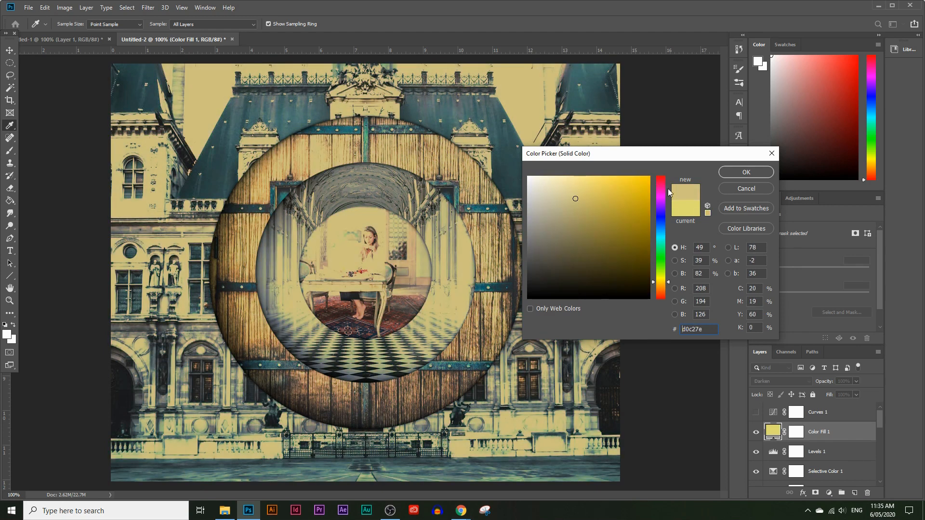
pyautogui.click(730, 173)
# Reduce the opacity of Color Fill 1 to 77% and compare the image with and without the layer.
pyautogui.click(858, 382)
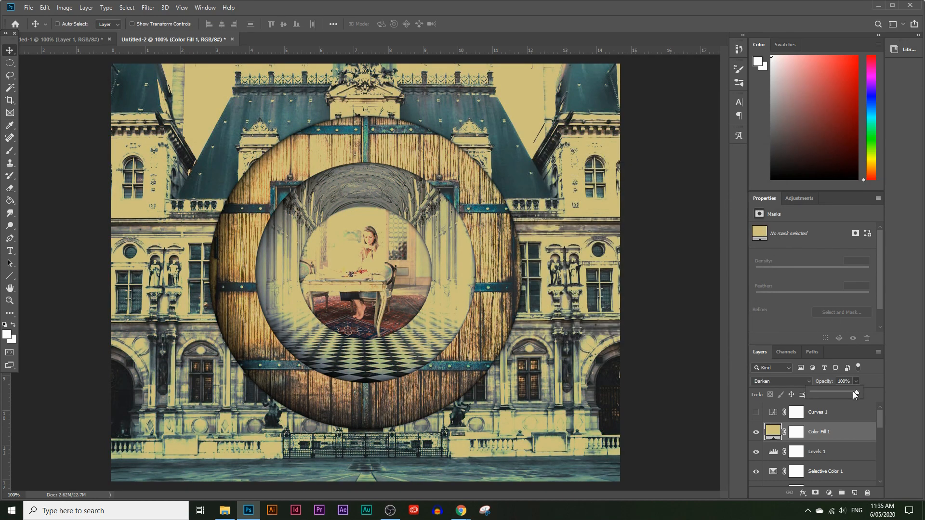
pyautogui.moveTo(843, 392); pyautogui.dragTo(846, 393)
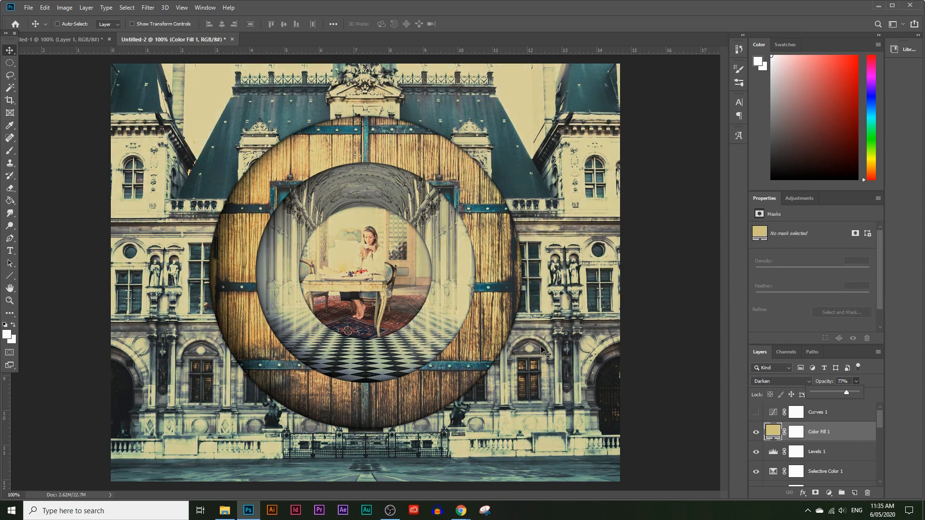
pyautogui.click(757, 438)
pyautogui.click(757, 436)
pyautogui.click(757, 436)
pyautogui.click(757, 436)
pyautogui.click(757, 436)
pyautogui.click(756, 436)
pyautogui.click(757, 433)
# Add a Selective Color adjustment above Color Fill 1 with Yellows at Cyan +58%, Magenta -34%, Yellow -41% and Black -7%.
pyautogui.click(828, 493)
pyautogui.click(841, 492)
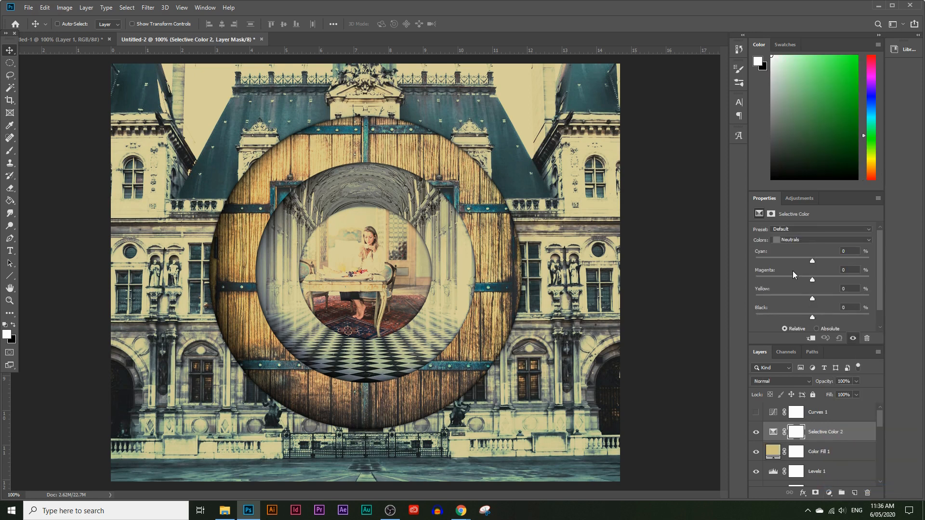
pyautogui.click(828, 238)
pyautogui.click(795, 215)
pyautogui.moveTo(812, 261); pyautogui.dragTo(782, 302)
pyautogui.click(806, 317)
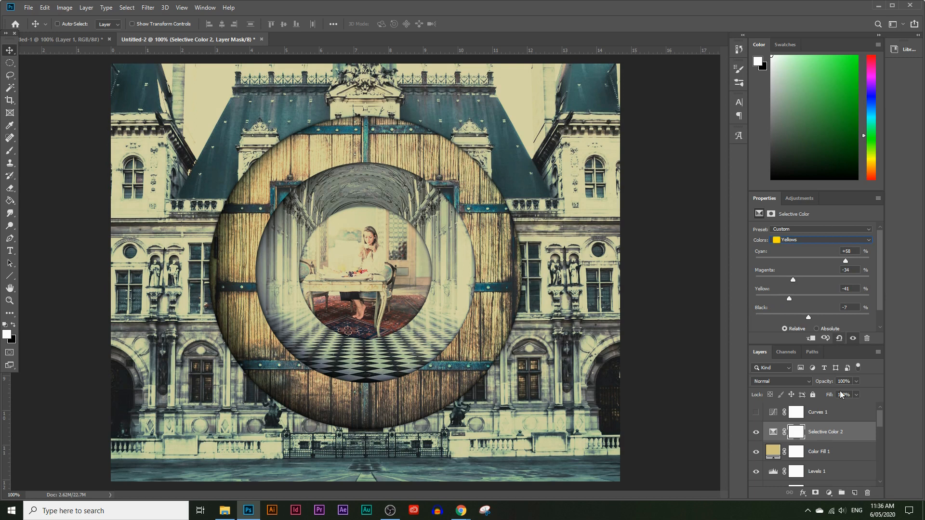
# Select the Selective Color 1 adjustment layer below Levels 1 and hide it.
pyautogui.scroll(-2, 828, 434)
pyautogui.click(814, 453)
pyautogui.click(756, 453)
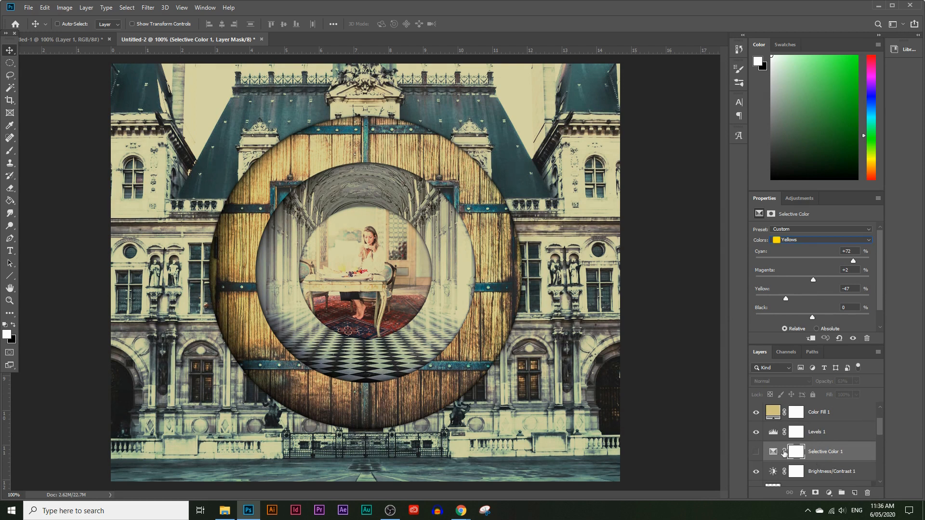
# Set the Brightness/Contrast 1 adjustment to Brightness 0 and Contrast 33.
pyautogui.click(756, 472)
pyautogui.click(821, 478)
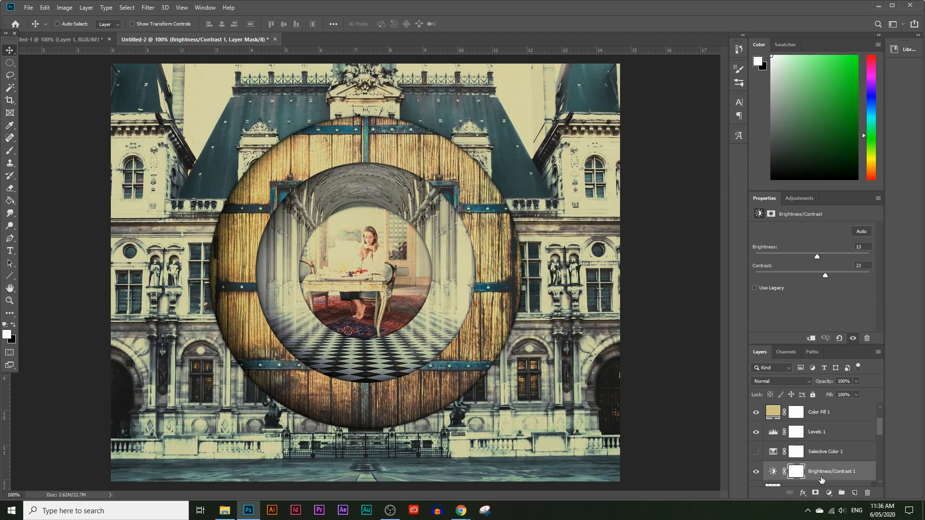
pyautogui.moveTo(818, 256); pyautogui.dragTo(826, 273)
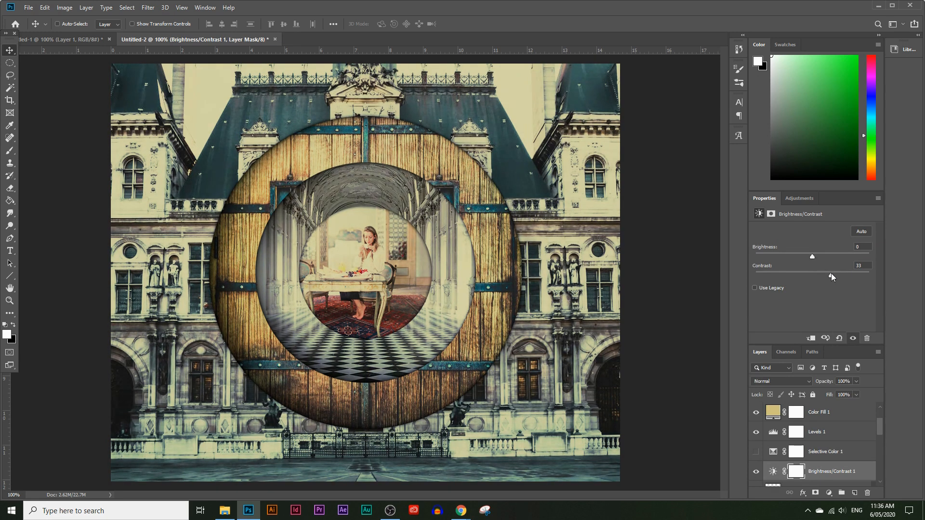